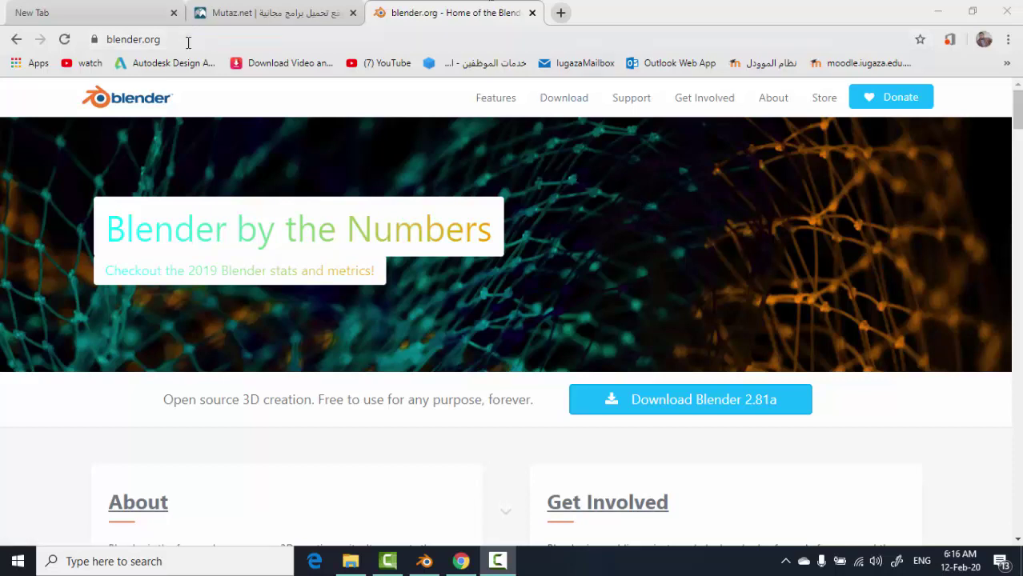
Go from the blender.org home page to the Blender 2.81a download page.
{"action": "left_click_drag", "start_coordinate": [163, 40], "coordinate": [109, 46]}
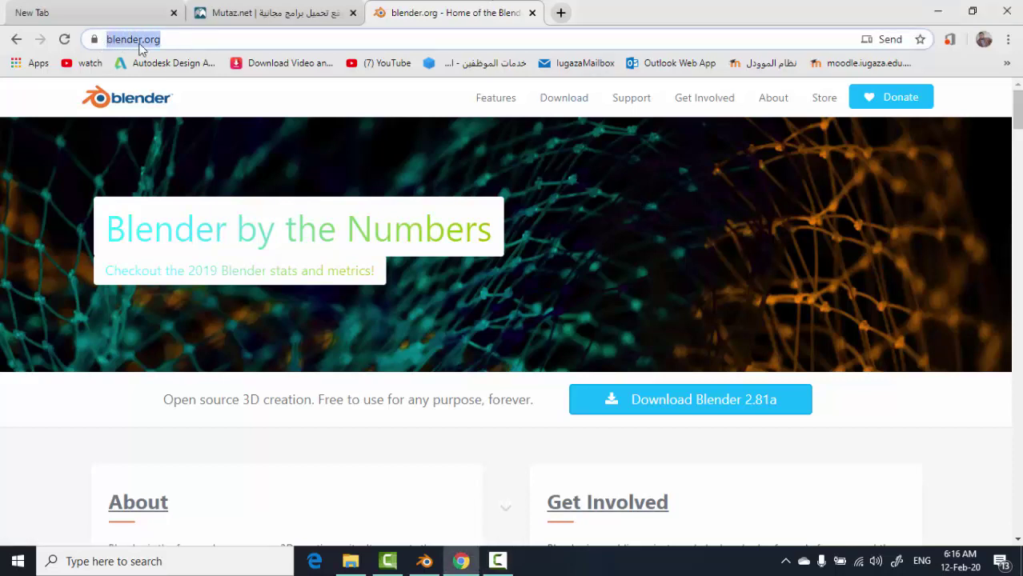
{"action": "scroll", "coordinate": [632, 360], "scroll_direction": "down", "scroll_amount": 1}
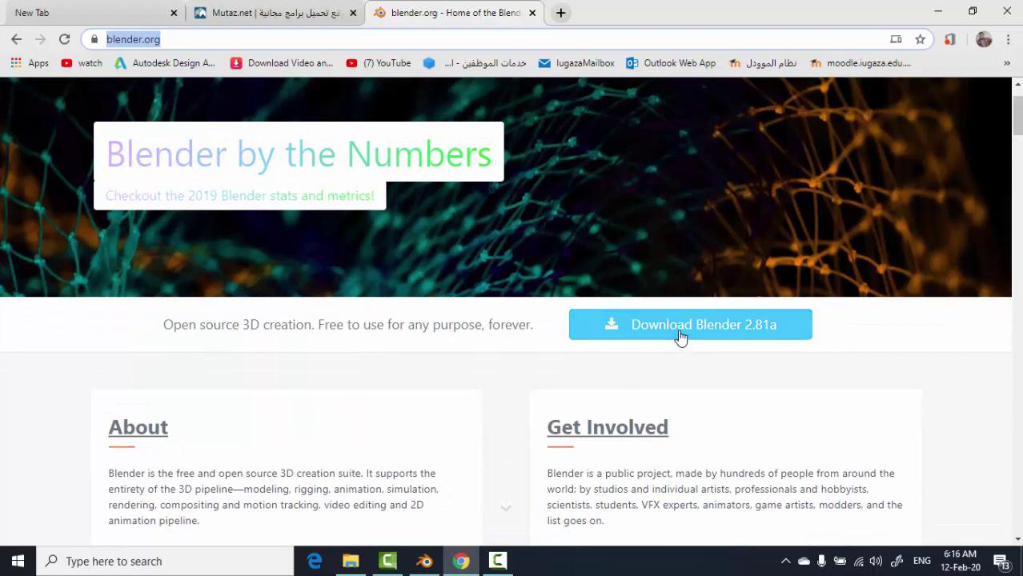
{"action": "left_click", "coordinate": [736, 326]}
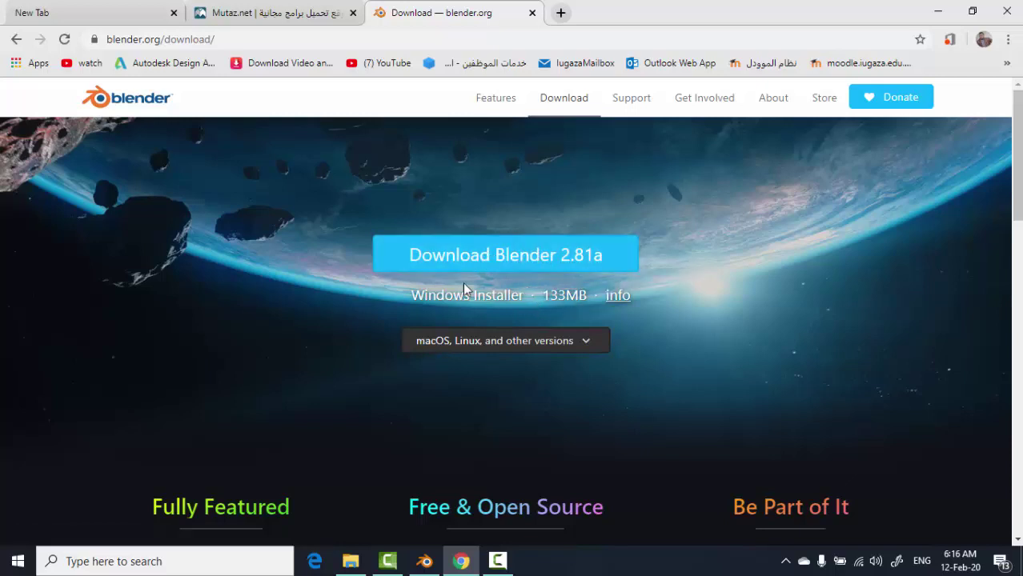
Show the macOS, Linux and other-version download options.
{"action": "left_click", "coordinate": [503, 345]}
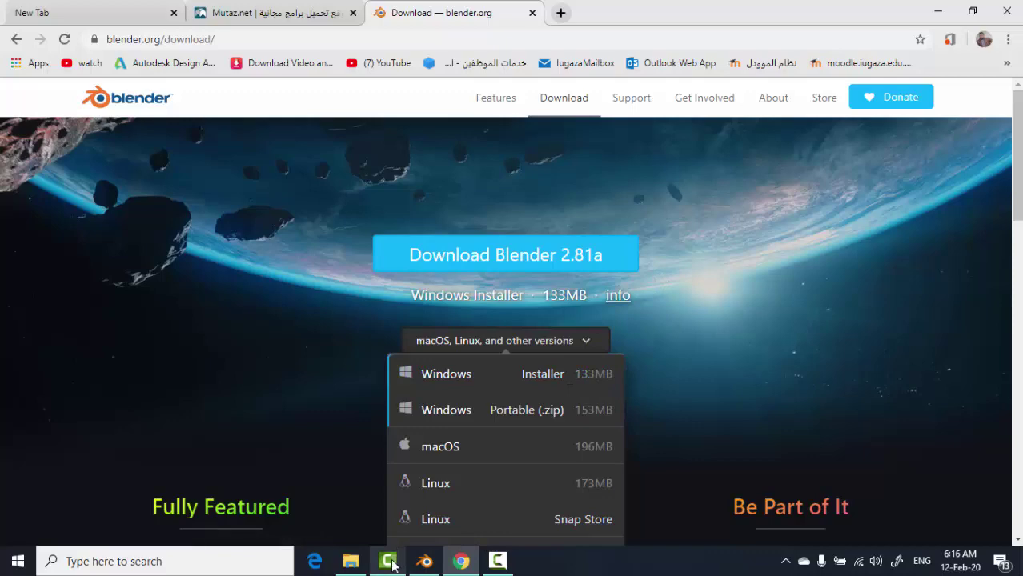
{"action": "mouse_move", "coordinate": [461, 561]}
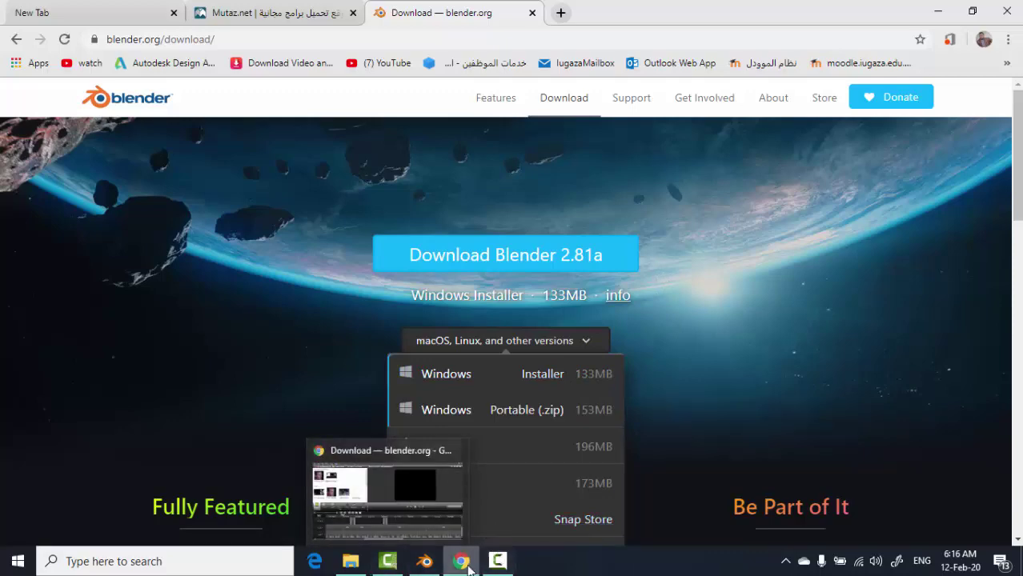
Bring the already-open Blender 2.81a window to the front.
{"action": "left_click", "coordinate": [424, 561]}
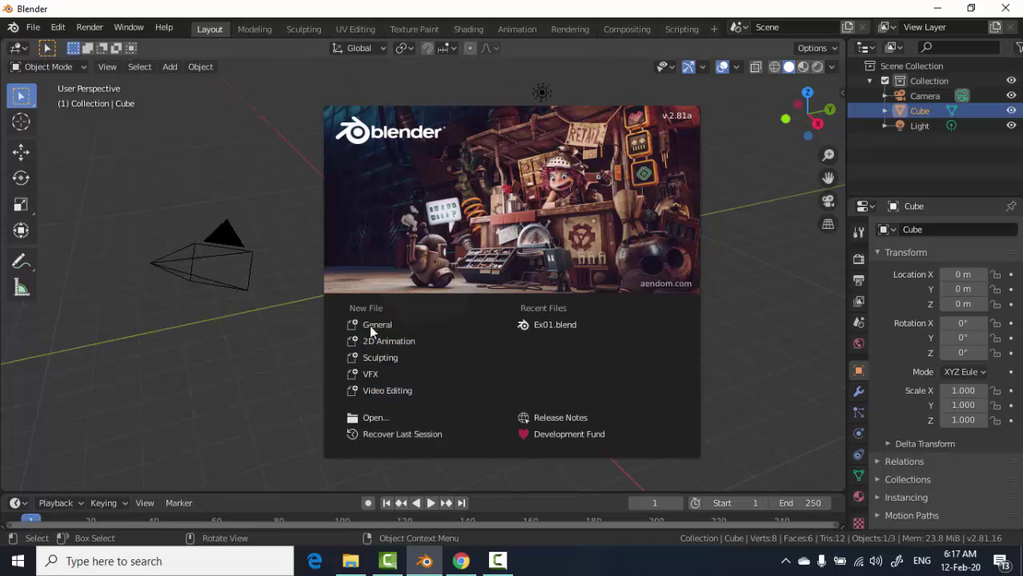
Create a new General file and select its default cube.
{"action": "left_click", "coordinate": [373, 322]}
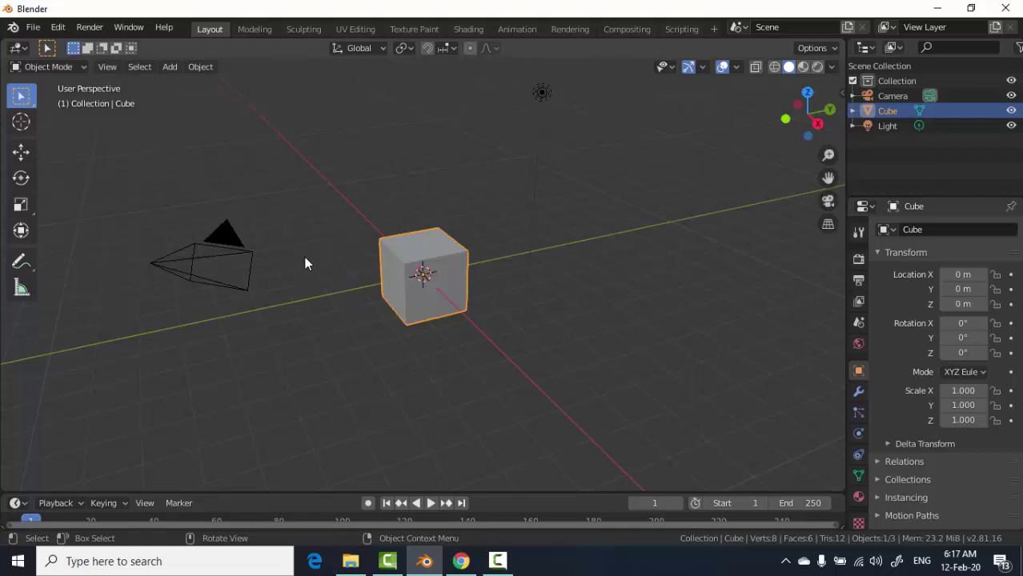
{"action": "left_click", "coordinate": [580, 236]}
{"action": "left_click", "coordinate": [428, 240]}
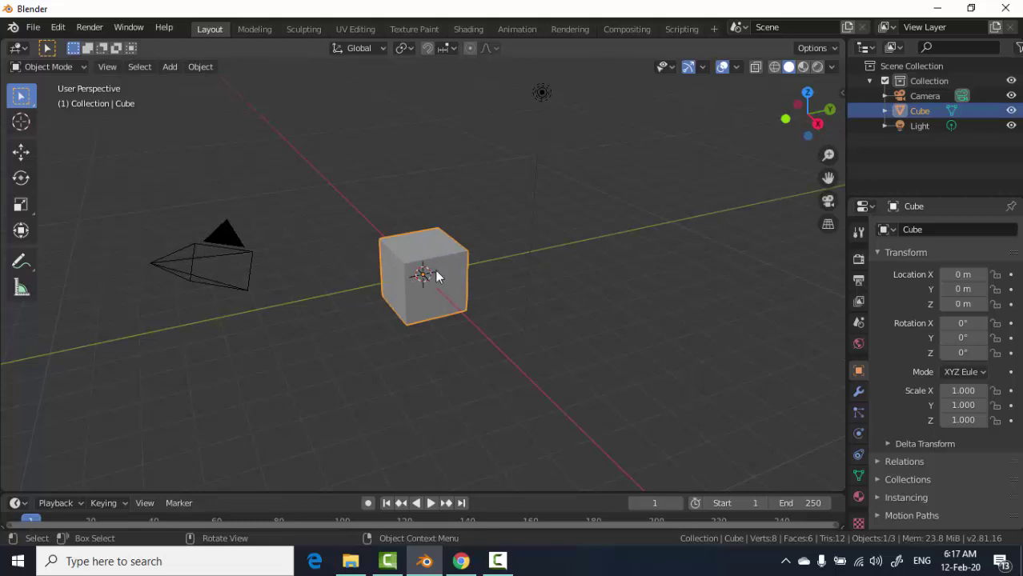
Shift the cube along Y and X, then lower it along Z.
{"action": "left_click", "coordinate": [24, 154]}
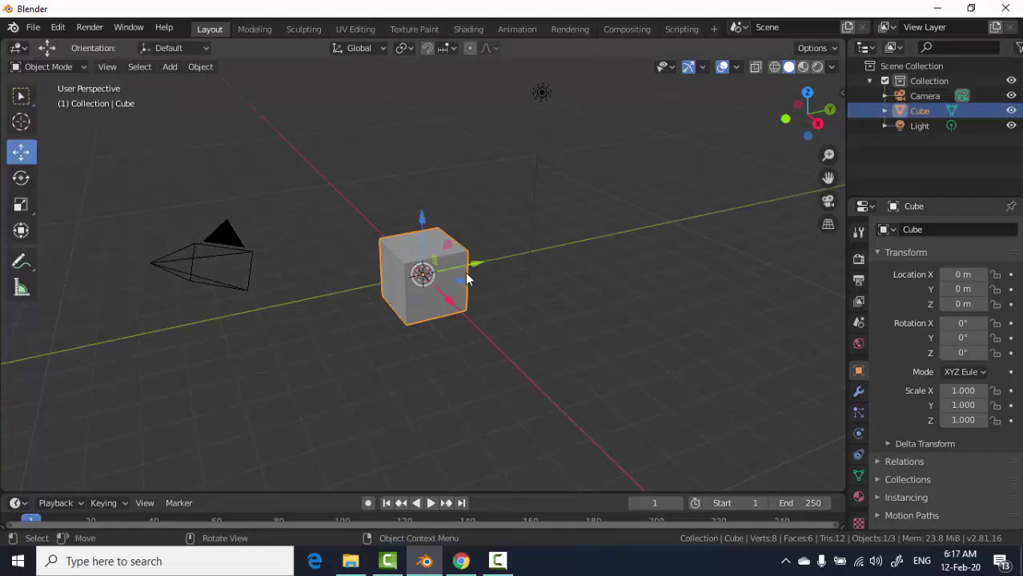
{"action": "left_click_drag", "start_coordinate": [477, 263], "coordinate": [489, 284]}
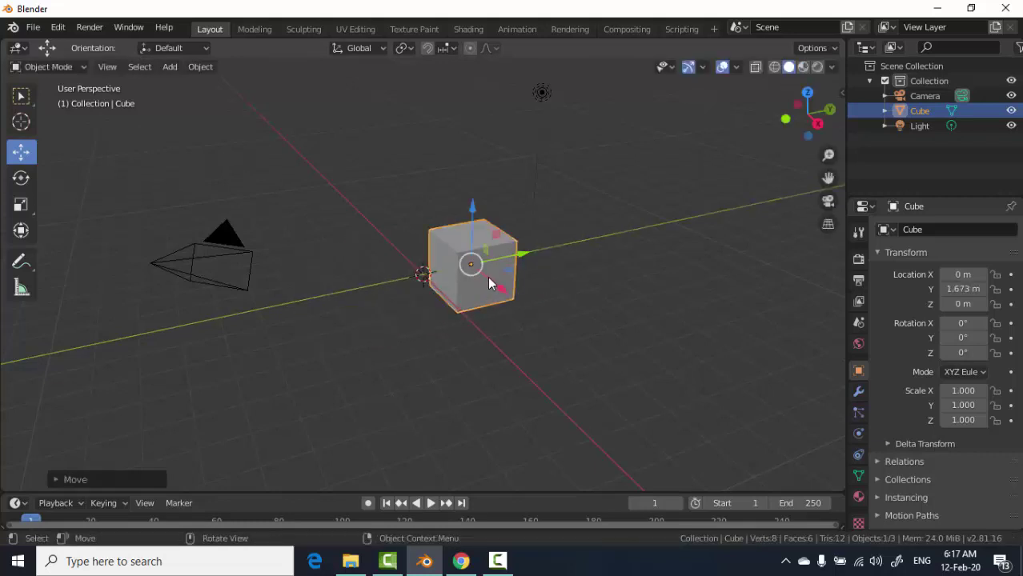
{"action": "key", "text": "g"}
{"action": "key", "text": "x"}
{"action": "left_click", "coordinate": [450, 232]}
{"action": "key", "text": "g"}
{"action": "key", "text": "z"}
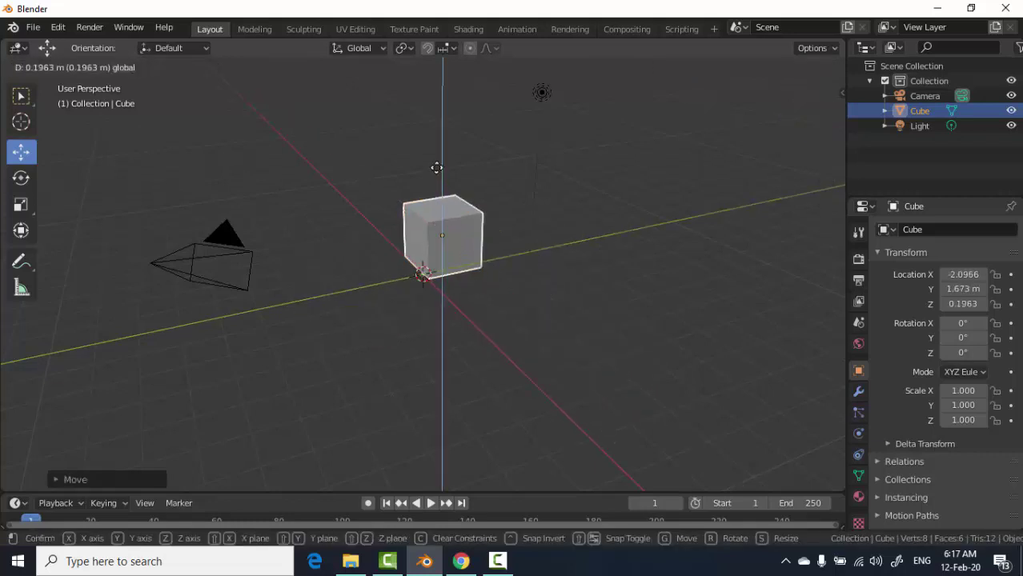
{"action": "left_click", "coordinate": [432, 264]}
Place the cube at -0.6406, 0.1827, -0.3692 and rotate it to 88.3°, -116°, -87.7°.
{"action": "left_click_drag", "start_coordinate": [490, 247], "coordinate": [428, 272]}
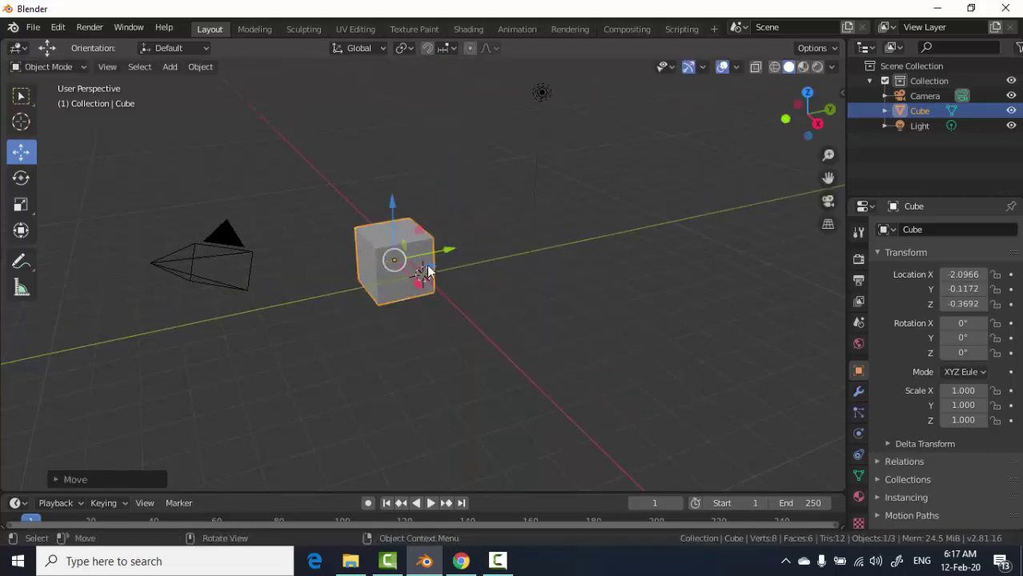
{"action": "key", "text": "g"}
{"action": "key", "text": "shift+z"}
{"action": "left_click", "coordinate": [451, 279]}
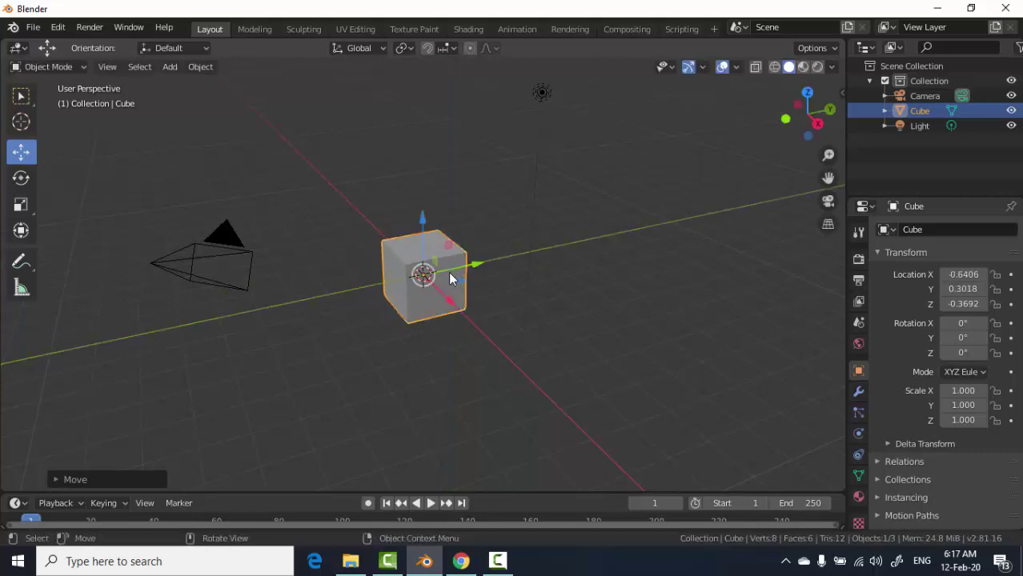
{"action": "key", "text": "g"}
{"action": "key", "text": "y"}
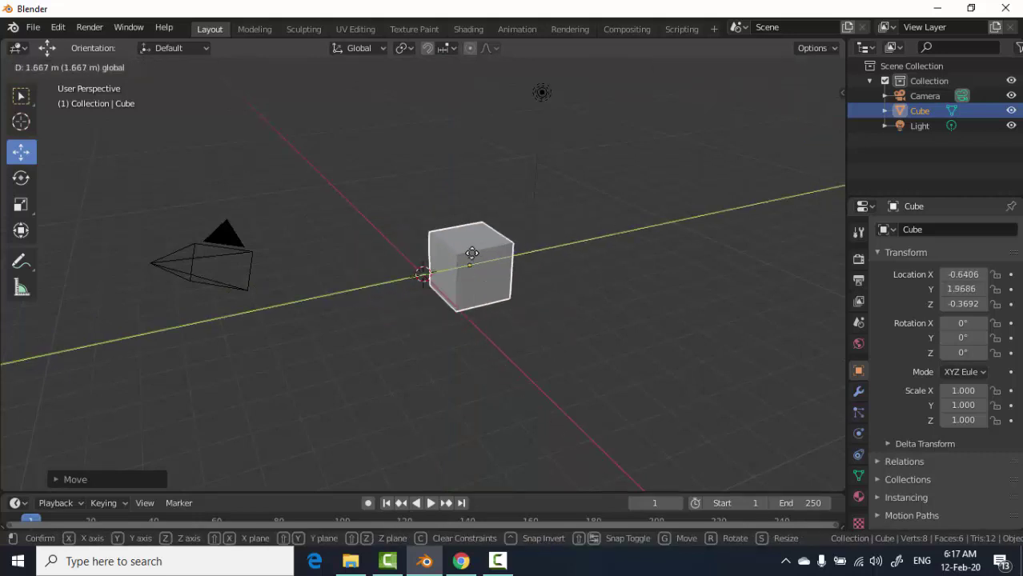
{"action": "left_click", "coordinate": [418, 269]}
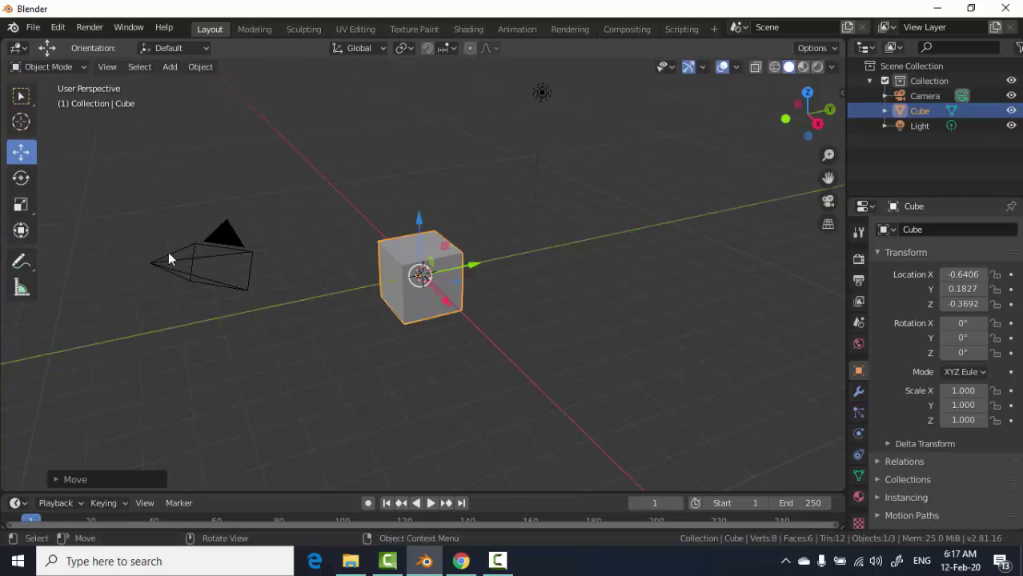
{"action": "left_click", "coordinate": [21, 177]}
{"action": "mouse_move", "coordinate": [458, 296]}
{"action": "left_mouse_down"}
{"action": "mouse_move", "coordinate": [369, 301]}
{"action": "mouse_move", "coordinate": [445, 291]}
{"action": "mouse_move", "coordinate": [390, 245]}
{"action": "mouse_move", "coordinate": [410, 229]}
{"action": "mouse_move", "coordinate": [317, 322]}
{"action": "left_mouse_up"}
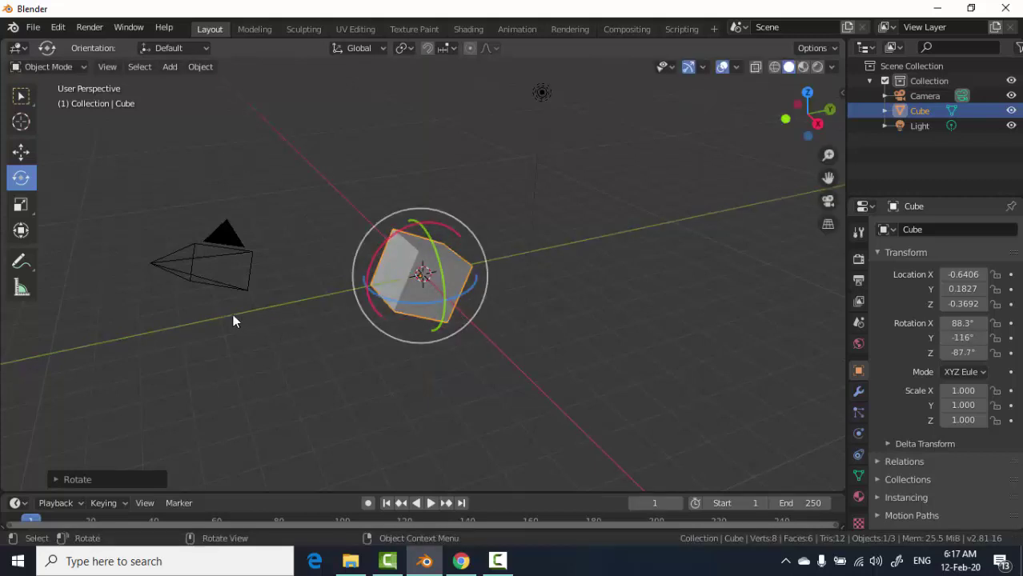
Stretch the cube unevenly along its individual axes with the Scale gizmo.
{"action": "left_click", "coordinate": [21, 204]}
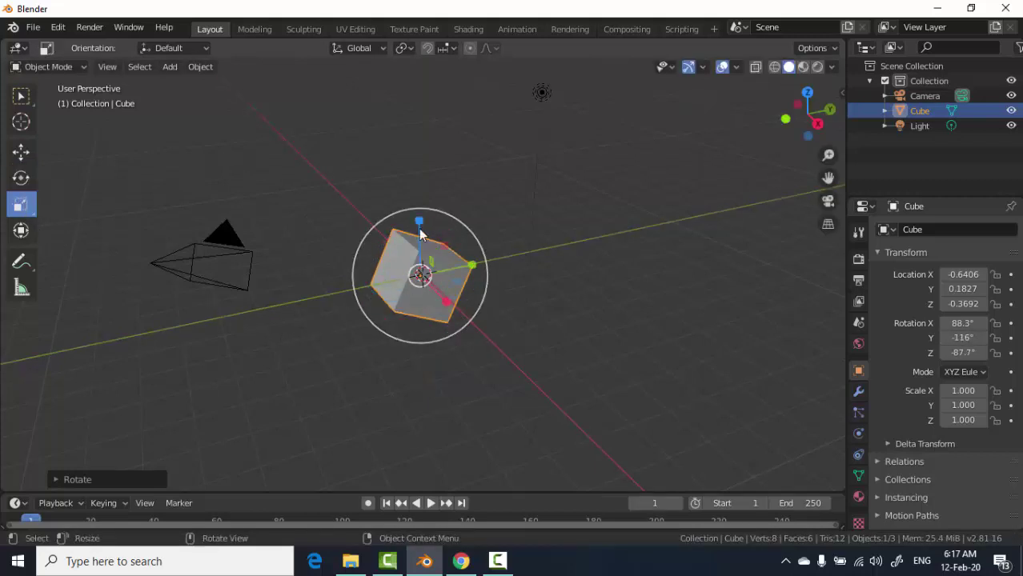
{"action": "left_click_drag", "start_coordinate": [419, 228], "coordinate": [449, 118]}
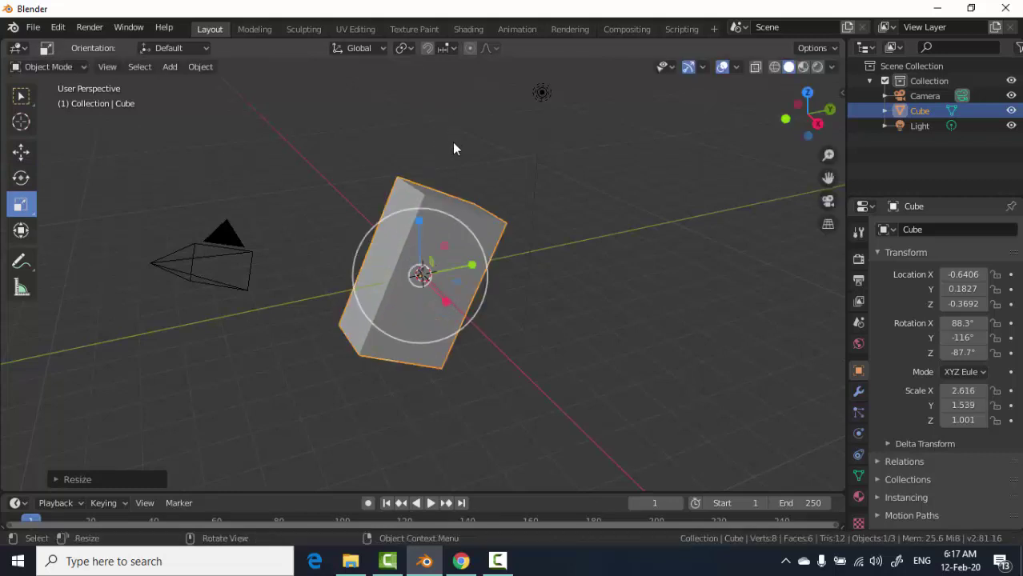
{"action": "left_click_drag", "start_coordinate": [424, 273], "coordinate": [444, 256]}
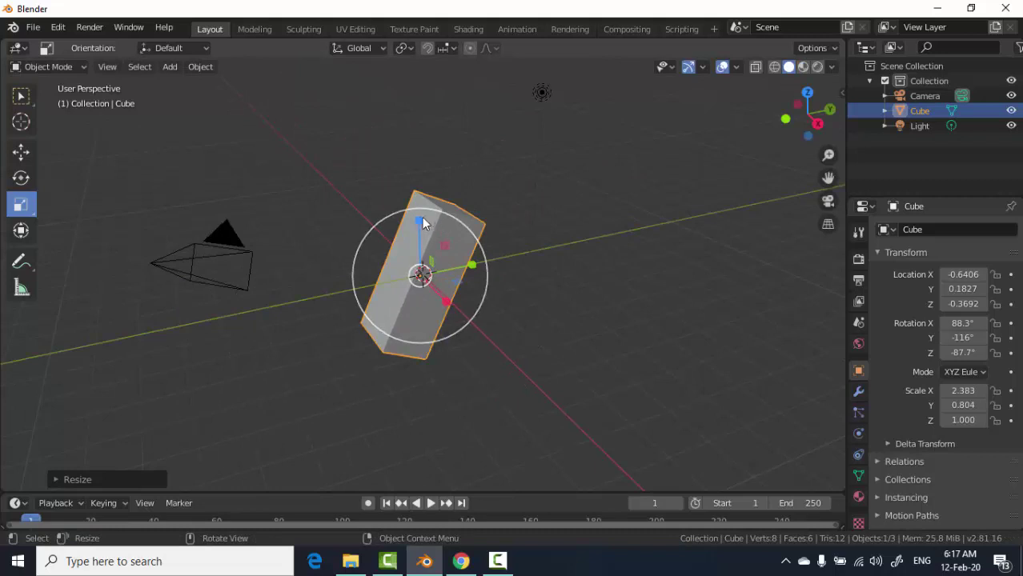
{"action": "left_click_drag", "start_coordinate": [422, 222], "coordinate": [422, 200]}
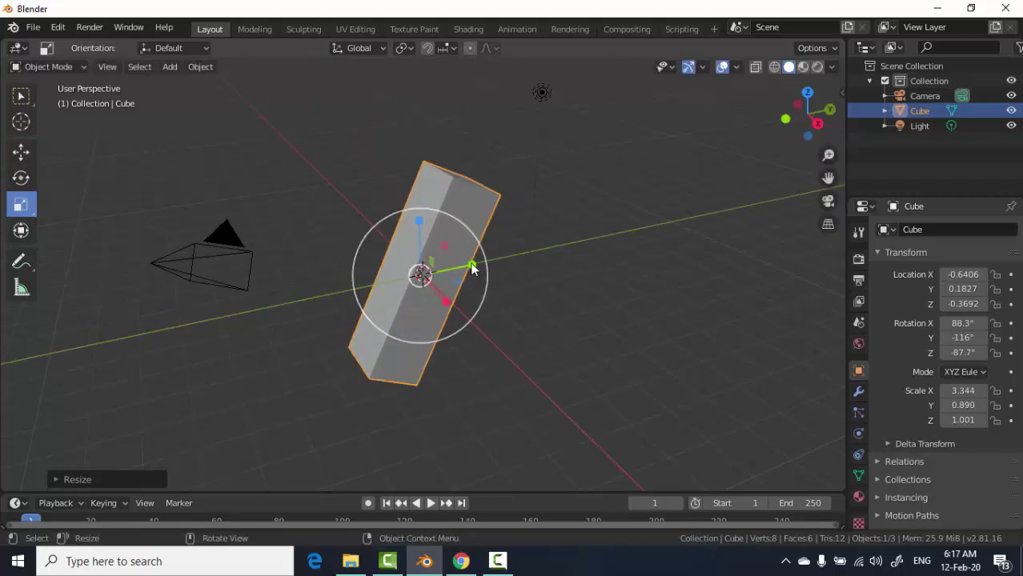
{"action": "left_click_drag", "start_coordinate": [472, 270], "coordinate": [491, 258]}
{"action": "mouse_move", "coordinate": [446, 299]}
{"action": "left_mouse_down"}
{"action": "mouse_move", "coordinate": [477, 327]}
{"action": "mouse_move", "coordinate": [485, 295]}
{"action": "left_mouse_up"}
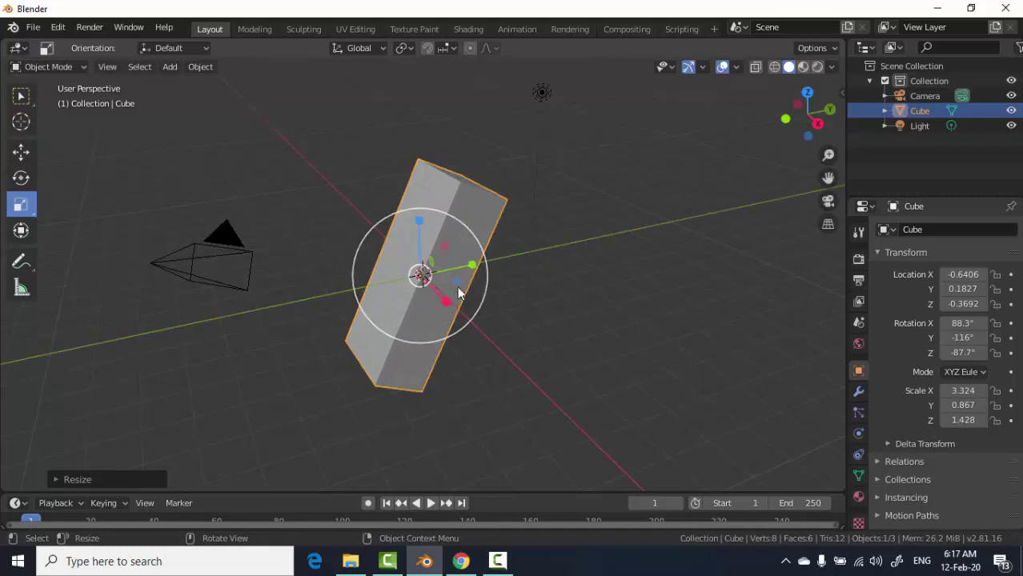
Resize the cube uniformly to a final scale of 3.075, 0.827, 1.501.
{"action": "key", "text": "s"}
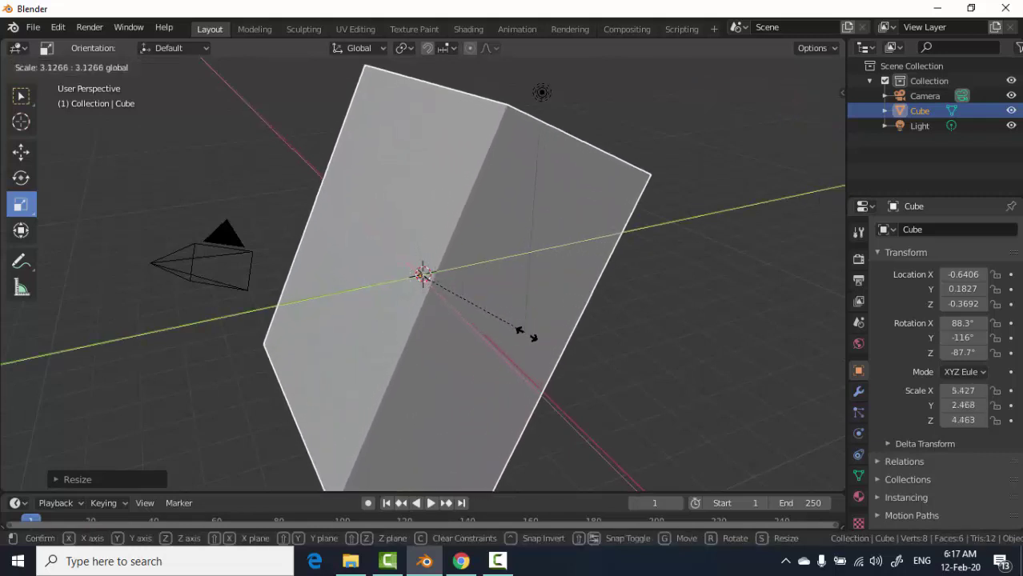
{"action": "left_click", "coordinate": [488, 318]}
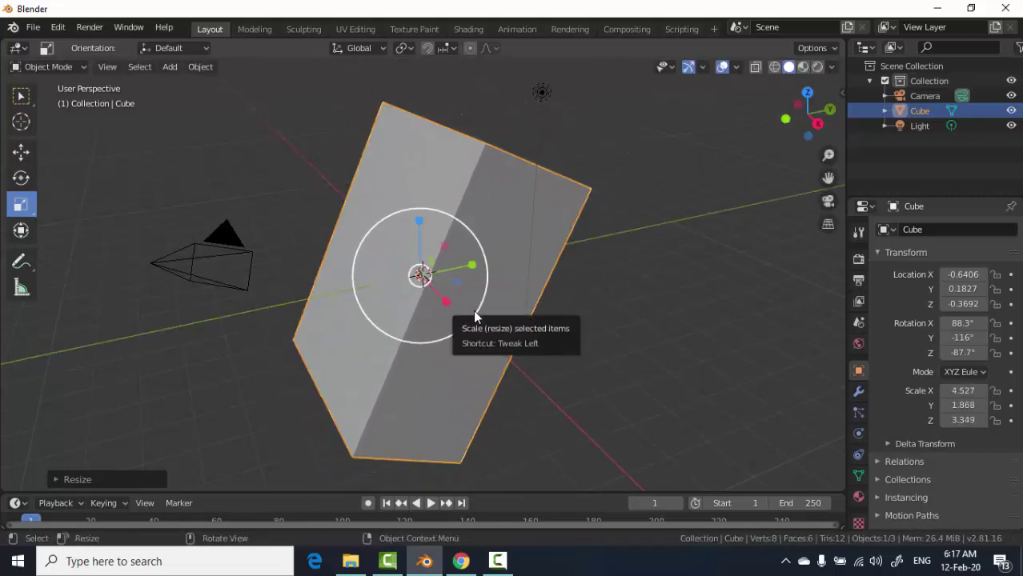
{"action": "left_click_drag", "start_coordinate": [473, 309], "coordinate": [463, 290]}
{"action": "key", "text": "s"}
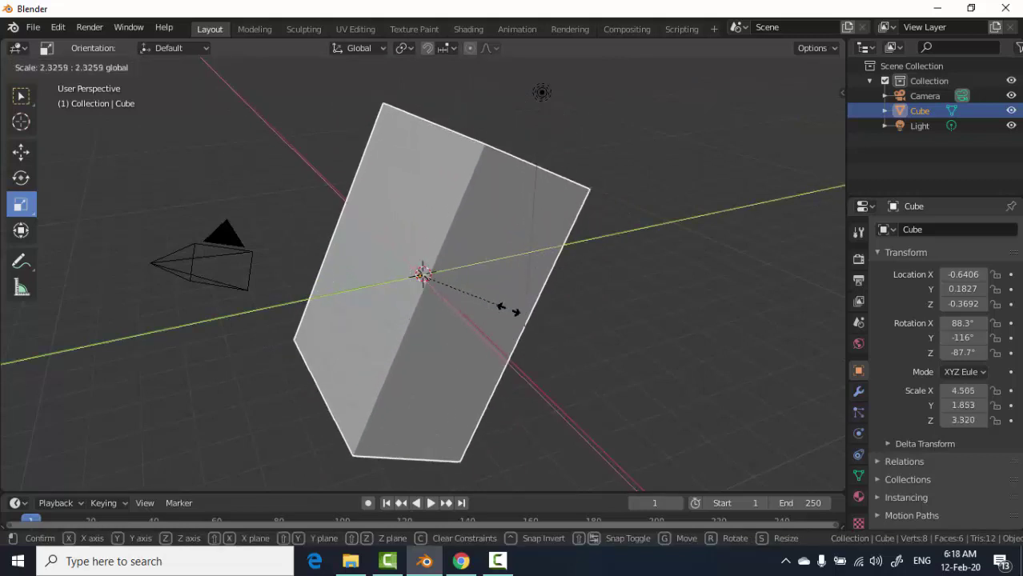
{"action": "left_click", "coordinate": [473, 300]}
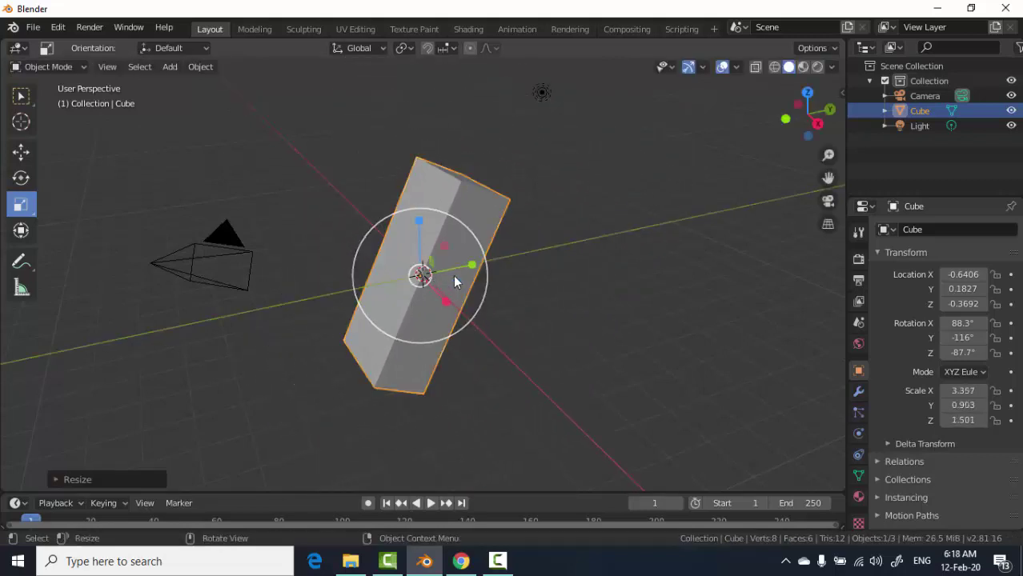
{"action": "key", "text": "s"}
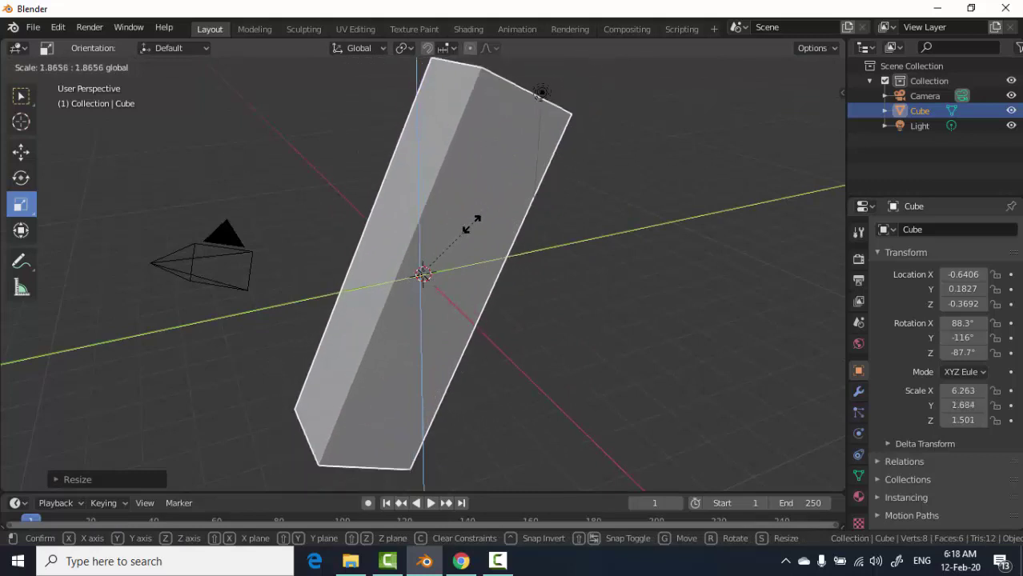
{"action": "left_click", "coordinate": [459, 286]}
{"action": "middle_click_drag", "start_coordinate": [427, 303], "coordinate": [570, 353]}
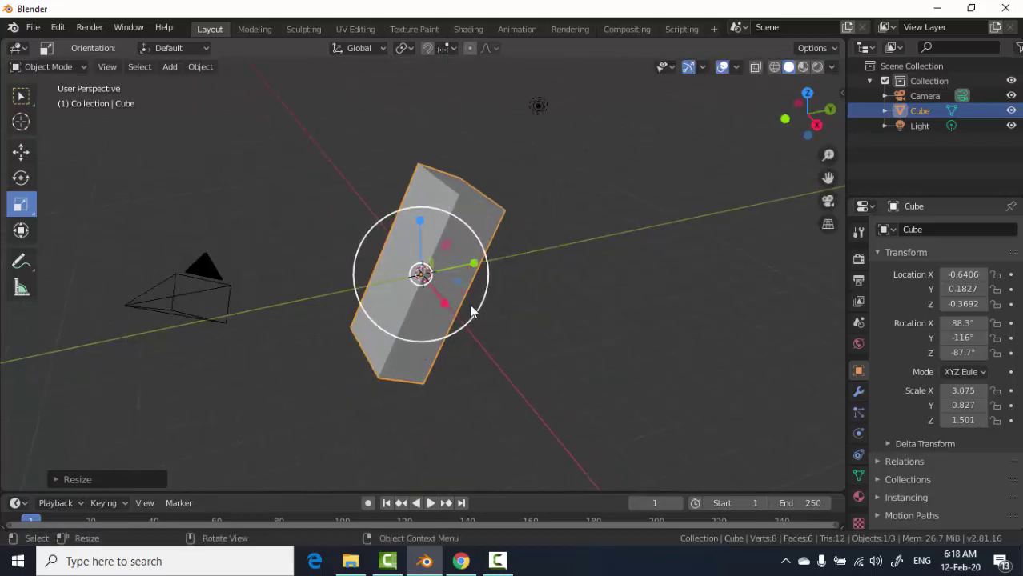
{"action": "mouse_move", "coordinate": [602, 430]}
{"action": "middle_mouse_down"}
{"action": "mouse_move", "coordinate": [273, 266]}
{"action": "mouse_move", "coordinate": [372, 301]}
{"action": "middle_mouse_up"}
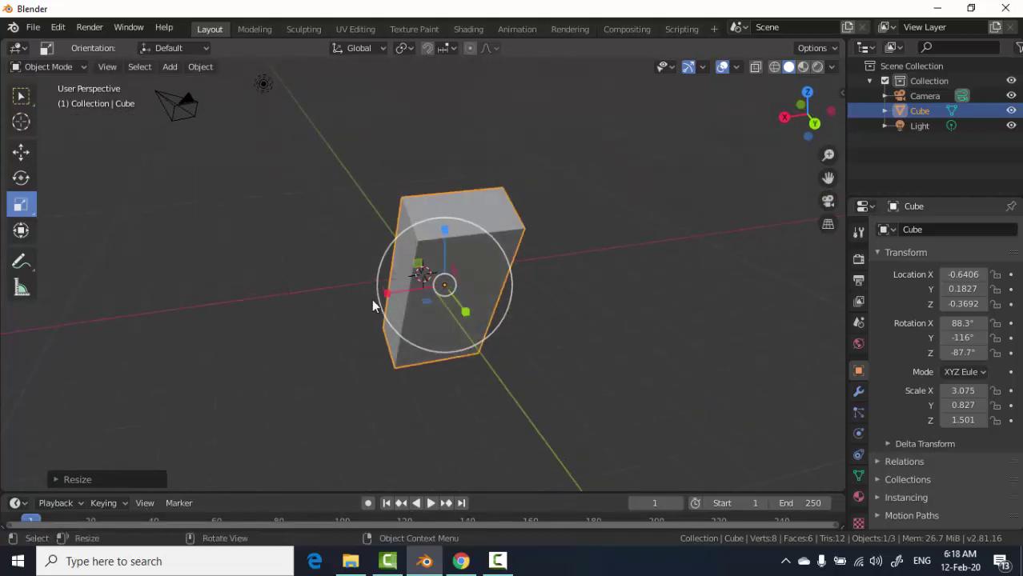
{"action": "key", "text": "s"}
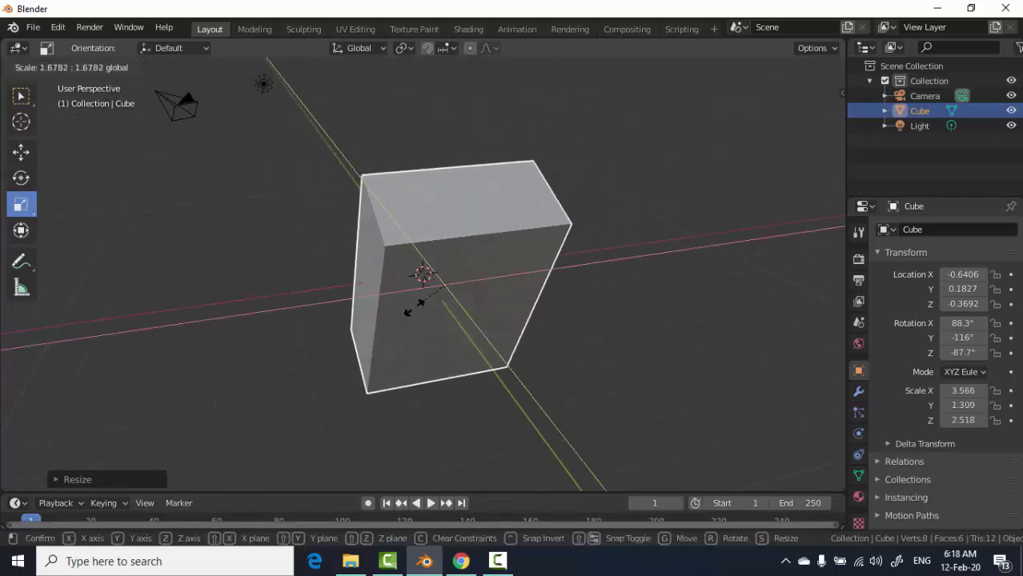
{"action": "left_click", "coordinate": [409, 310]}
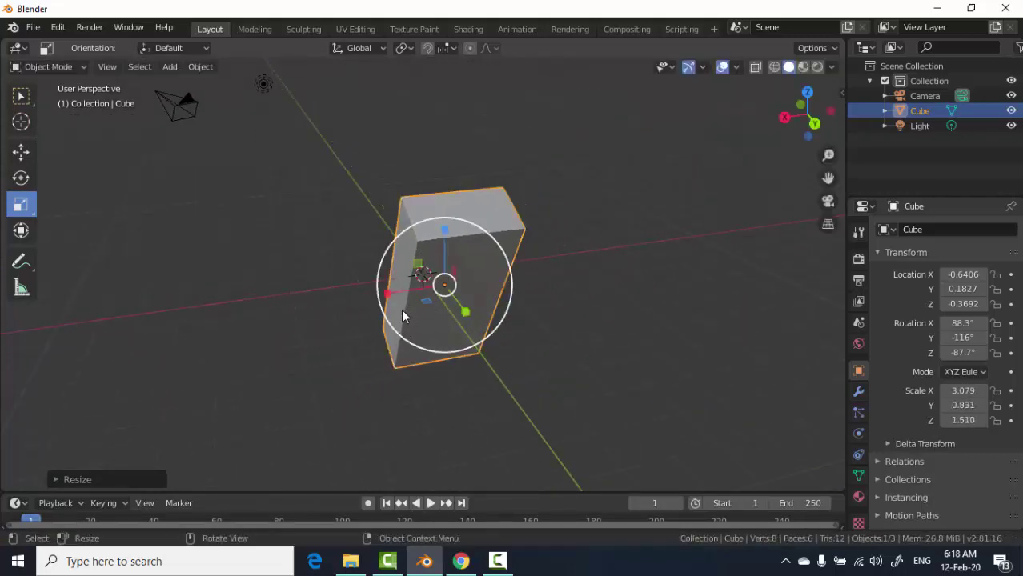
{"action": "middle_click_drag", "start_coordinate": [403, 315], "coordinate": [533, 308]}
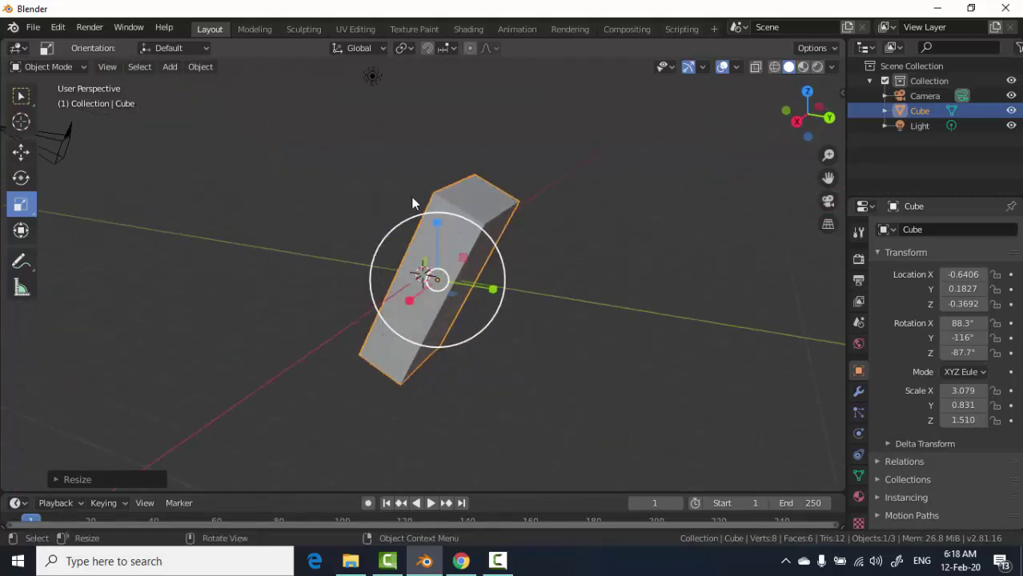
{"action": "middle_click_drag", "start_coordinate": [400, 274], "coordinate": [412, 136]}
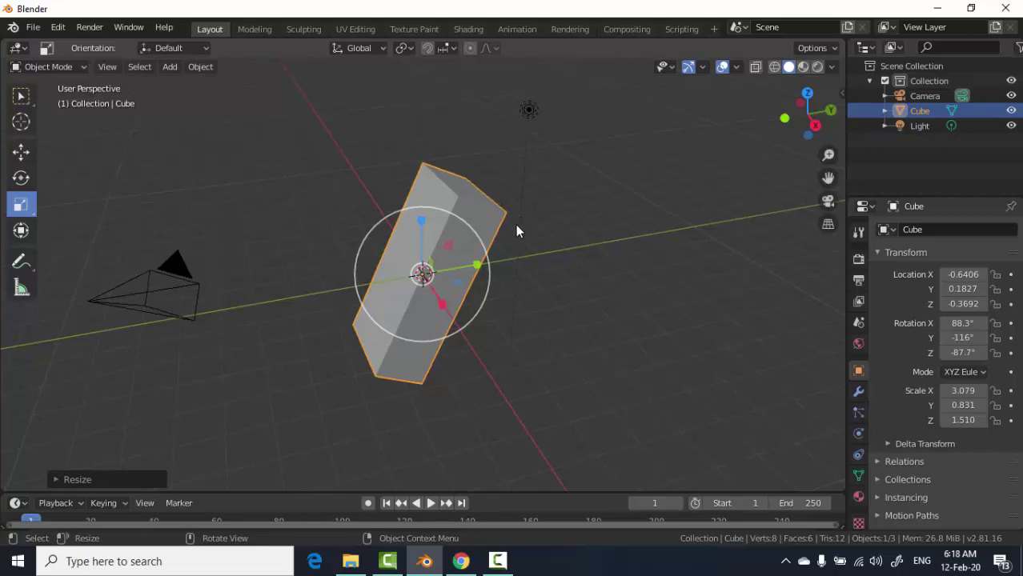
{"action": "mouse_move", "coordinate": [561, 308]}
{"action": "middle_mouse_down"}
{"action": "mouse_move", "coordinate": [376, 303]}
{"action": "mouse_move", "coordinate": [200, 253]}
{"action": "mouse_move", "coordinate": [90, 287]}
{"action": "mouse_move", "coordinate": [125, 361]}
{"action": "mouse_move", "coordinate": [404, 360]}
{"action": "mouse_move", "coordinate": [521, 313]}
{"action": "mouse_move", "coordinate": [583, 305]}
{"action": "mouse_move", "coordinate": [514, 320]}
{"action": "mouse_move", "coordinate": [605, 247]}
{"action": "middle_mouse_up"}
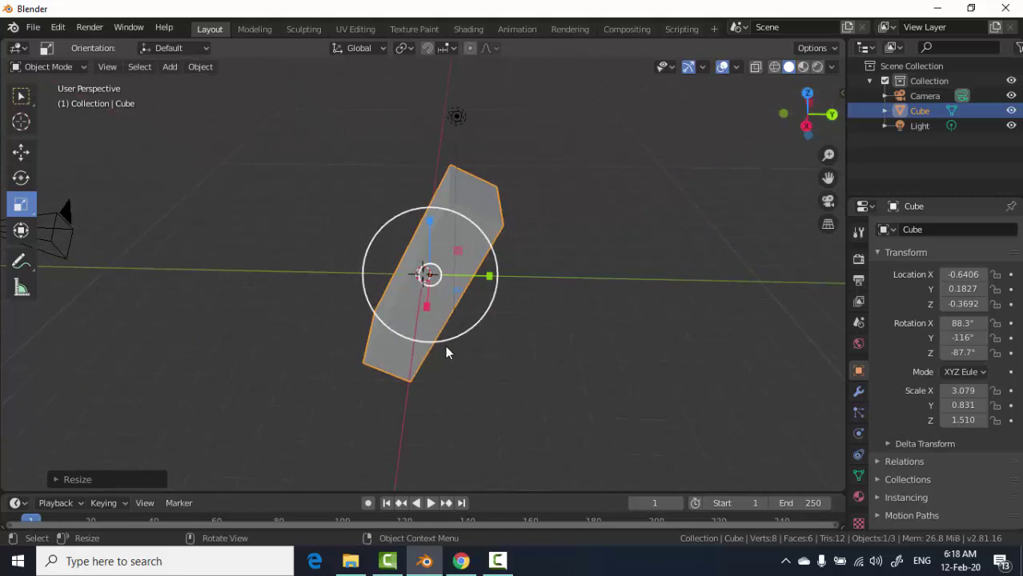
{"action": "mouse_move", "coordinate": [444, 346]}
{"action": "middle_mouse_down"}
{"action": "mouse_move", "coordinate": [506, 356]}
{"action": "mouse_move", "coordinate": [607, 342]}
{"action": "middle_mouse_up"}
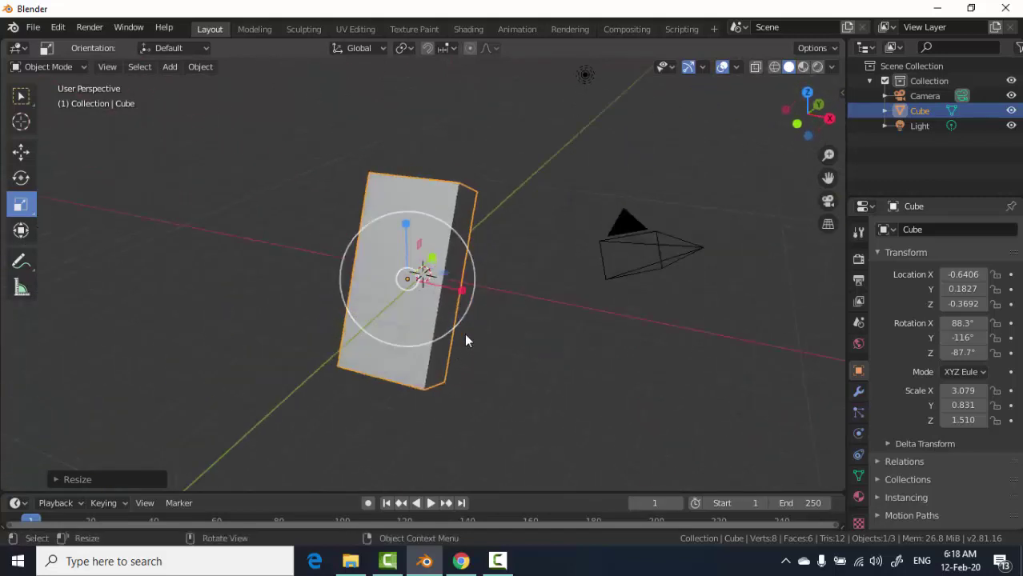
{"action": "middle_click_drag", "start_coordinate": [681, 185], "coordinate": [562, 213]}
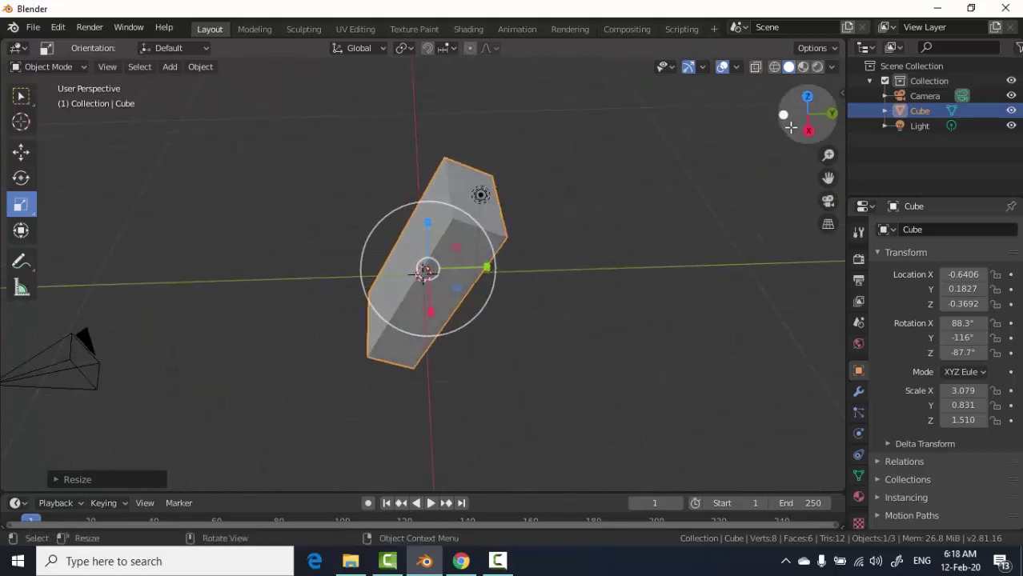
{"action": "mouse_move", "coordinate": [791, 127]}
{"action": "left_mouse_down"}
{"action": "mouse_move", "coordinate": [808, 112]}
{"action": "mouse_move", "coordinate": [495, 227]}
{"action": "left_mouse_up"}
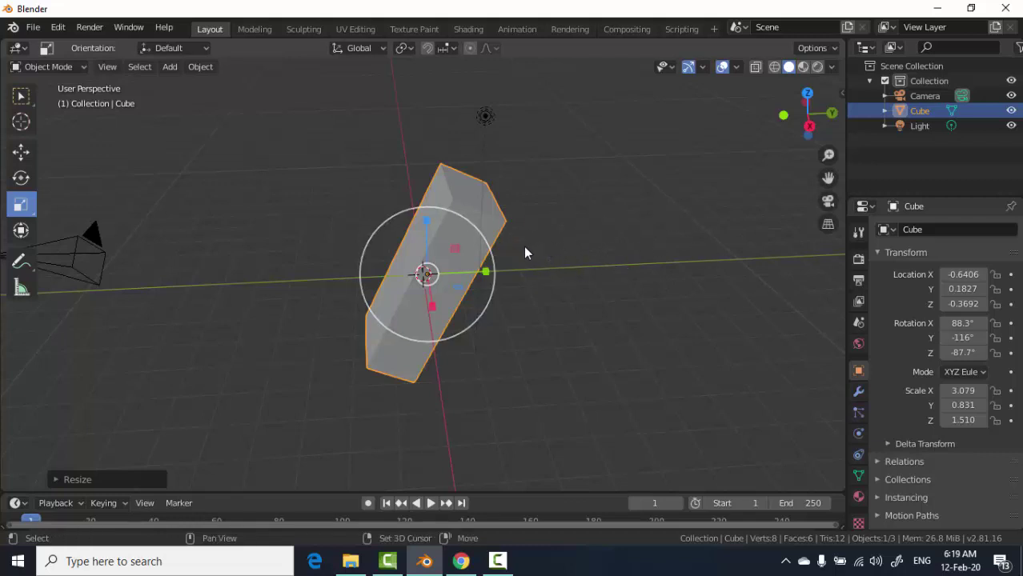
{"action": "mouse_move", "coordinate": [524, 246]}
{"action": "middle_mouse_down"}
{"action": "mouse_move", "coordinate": [472, 237]}
{"action": "mouse_move", "coordinate": [541, 250]}
{"action": "mouse_move", "coordinate": [527, 255]}
{"action": "mouse_move", "coordinate": [612, 253]}
{"action": "mouse_move", "coordinate": [212, 253]}
{"action": "mouse_move", "coordinate": [423, 359]}
{"action": "mouse_move", "coordinate": [566, 216]}
{"action": "mouse_move", "coordinate": [392, 358]}
{"action": "mouse_move", "coordinate": [536, 200]}
{"action": "mouse_move", "coordinate": [532, 352]}
{"action": "mouse_move", "coordinate": [520, 352]}
{"action": "middle_mouse_up"}
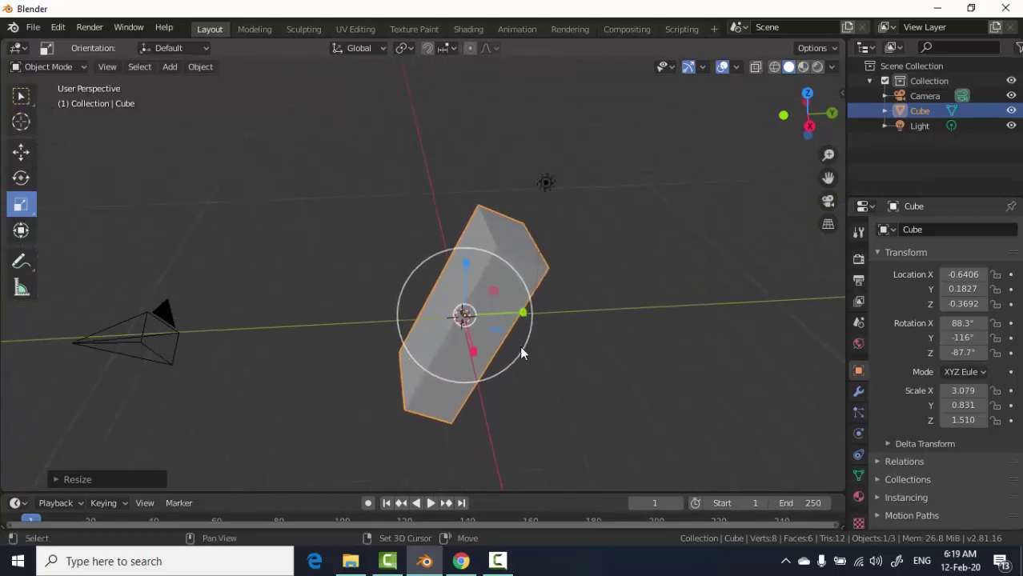
{"action": "mouse_move", "coordinate": [548, 297]}
{"action": "middle_mouse_down", "text": "shift"}
{"action": "mouse_move", "coordinate": [650, 292]}
{"action": "mouse_move", "coordinate": [420, 288]}
{"action": "mouse_move", "coordinate": [216, 394]}
{"action": "mouse_move", "coordinate": [53, 405]}
{"action": "mouse_move", "coordinate": [302, 360]}
{"action": "mouse_move", "coordinate": [566, 331]}
{"action": "middle_mouse_up", "text": "shift"}
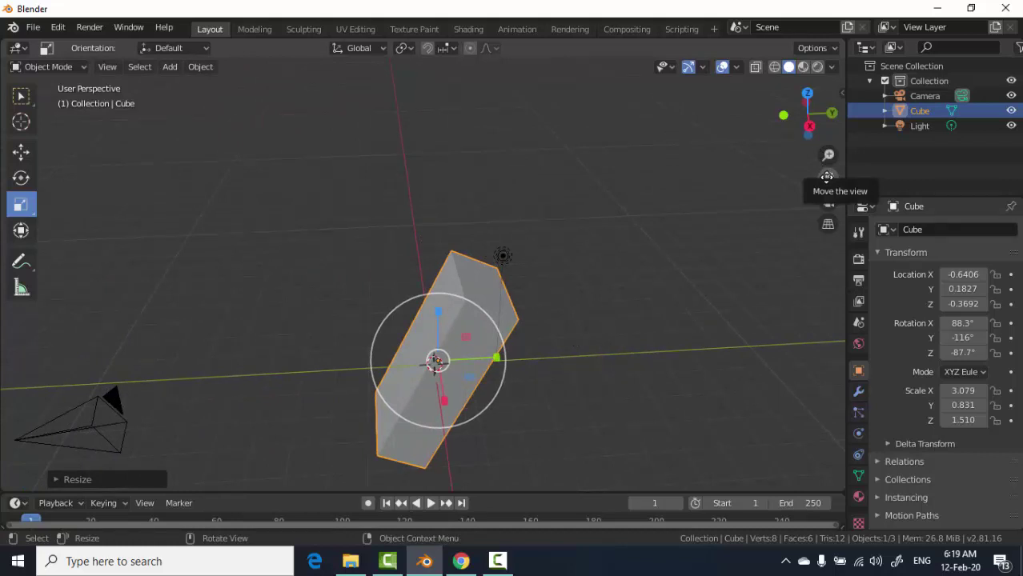
{"action": "mouse_move", "coordinate": [827, 178]}
{"action": "left_mouse_down"}
{"action": "mouse_move", "coordinate": [775, 46]}
{"action": "mouse_move", "coordinate": [793, 174]}
{"action": "mouse_move", "coordinate": [605, 340]}
{"action": "left_mouse_up"}
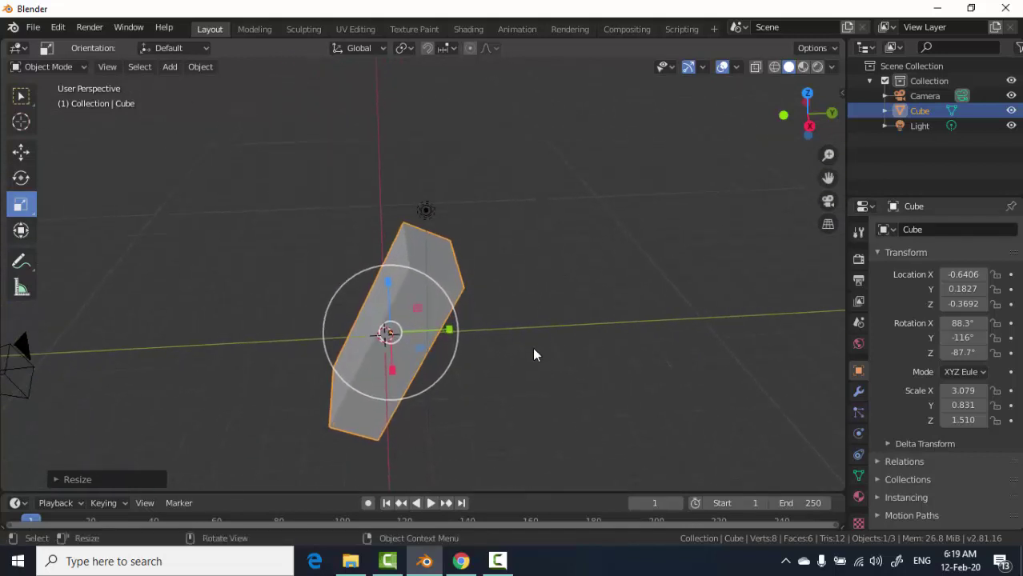
{"action": "scroll", "coordinate": [417, 269], "scroll_direction": "down", "scroll_amount": 1}
{"action": "scroll", "coordinate": [417, 270], "scroll_direction": "down", "scroll_amount": 3}
{"action": "scroll", "coordinate": [418, 273], "scroll_direction": "down", "scroll_amount": 3}
{"action": "scroll", "coordinate": [418, 274], "scroll_direction": "up", "scroll_amount": 4}
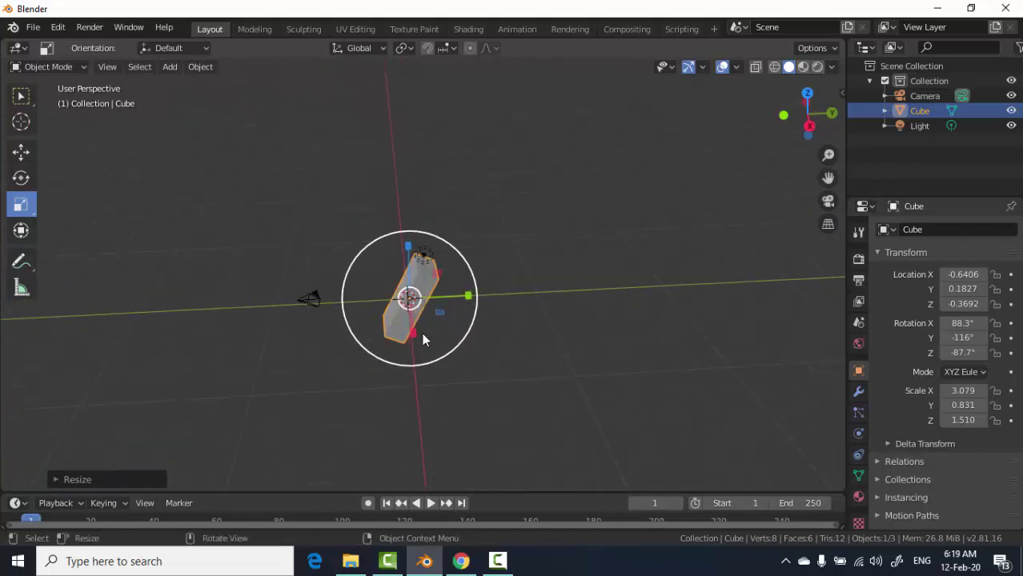
{"action": "scroll", "coordinate": [418, 273], "scroll_direction": "up", "scroll_amount": 3}
{"action": "scroll", "coordinate": [421, 325], "scroll_direction": "up", "scroll_amount": 2}
{"action": "scroll", "coordinate": [424, 315], "scroll_direction": "up", "scroll_amount": 1}
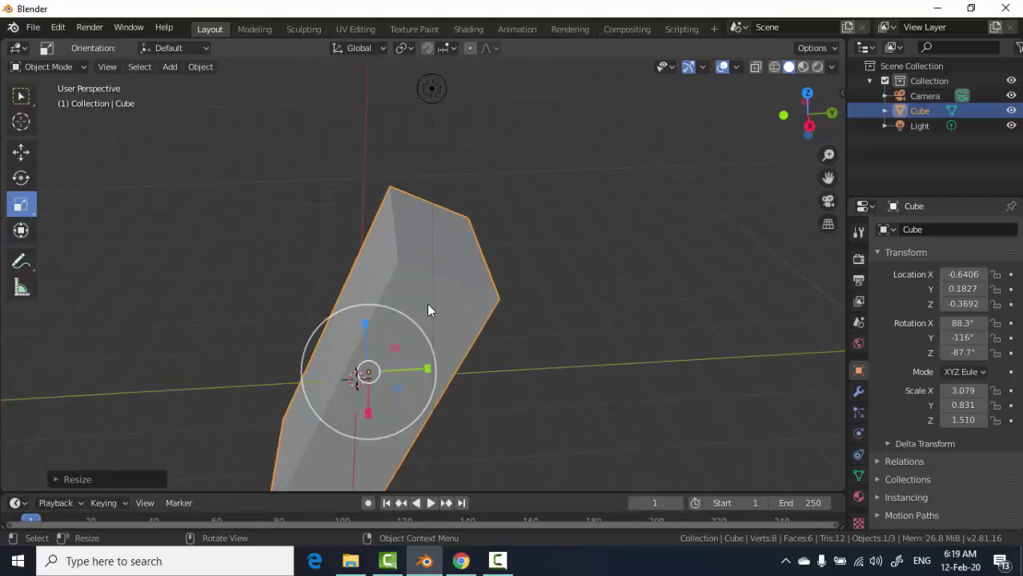
{"action": "scroll", "coordinate": [426, 303], "scroll_direction": "down", "scroll_amount": 4}
{"action": "scroll", "coordinate": [428, 304], "scroll_direction": "up", "scroll_amount": 3}
{"action": "scroll", "coordinate": [427, 300], "scroll_direction": "down", "scroll_amount": 3}
{"action": "scroll", "coordinate": [427, 298], "scroll_direction": "up", "scroll_amount": 3}
{"action": "scroll", "coordinate": [427, 296], "scroll_direction": "down", "scroll_amount": 3}
{"action": "scroll", "coordinate": [427, 302], "scroll_direction": "up", "scroll_amount": 3}
{"action": "scroll", "coordinate": [427, 303], "scroll_direction": "down", "scroll_amount": 3}
{"action": "scroll", "coordinate": [427, 302], "scroll_direction": "up", "scroll_amount": 3}
{"action": "scroll", "coordinate": [427, 303], "scroll_direction": "down", "scroll_amount": 2}
{"action": "scroll", "coordinate": [426, 294], "scroll_direction": "down", "scroll_amount": 3}
{"action": "scroll", "coordinate": [426, 296], "scroll_direction": "up", "scroll_amount": 4}
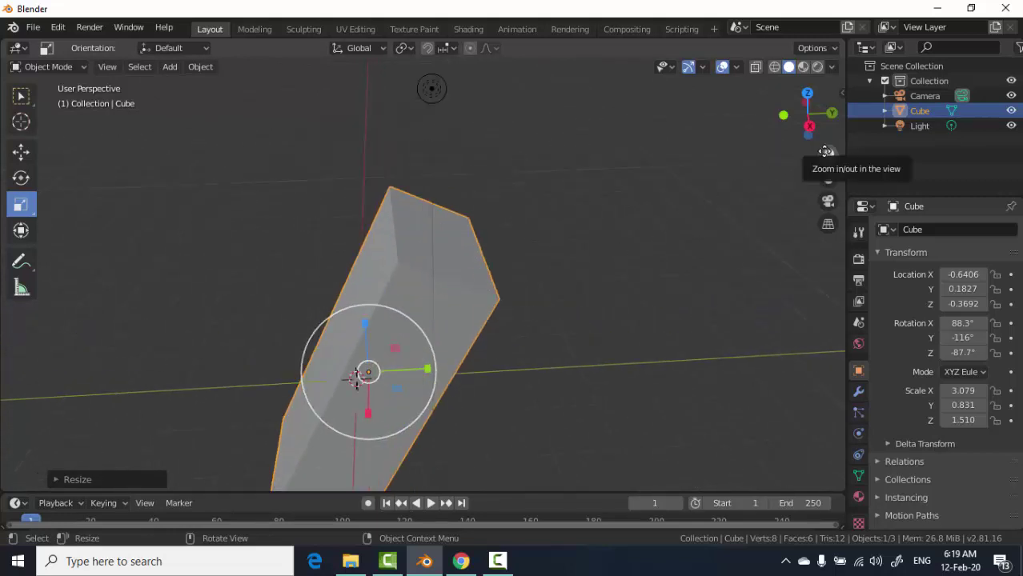
{"action": "mouse_move", "coordinate": [825, 151]}
{"action": "left_mouse_down"}
{"action": "mouse_move", "coordinate": [825, 192]}
{"action": "mouse_move", "coordinate": [825, 128]}
{"action": "mouse_move", "coordinate": [825, 192]}
{"action": "left_mouse_up"}
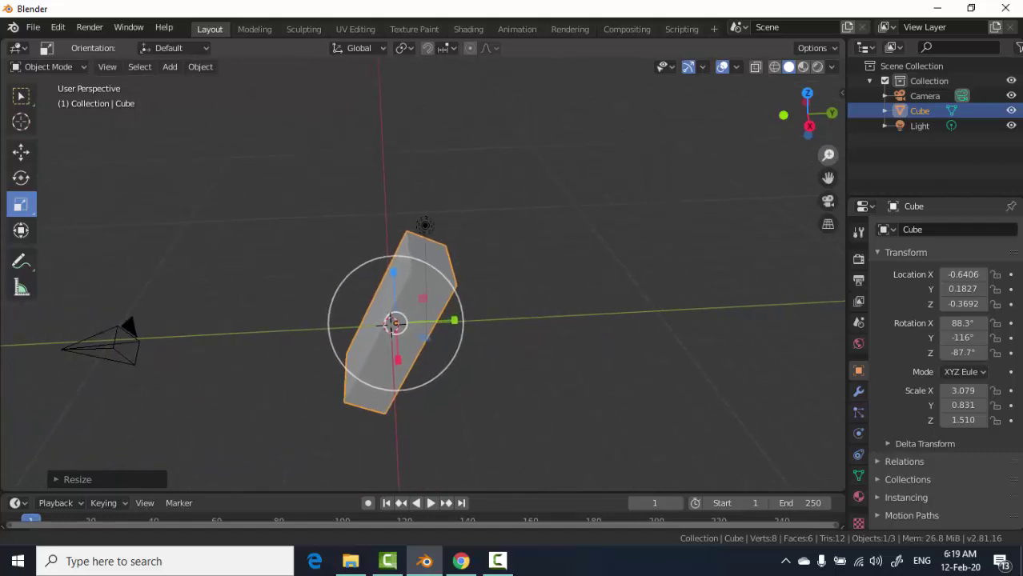
Delete the stretched, tilted cube, leaving only the camera and light.
{"action": "mouse_move", "coordinate": [568, 265]}
{"action": "middle_mouse_down"}
{"action": "mouse_move", "coordinate": [357, 294]}
{"action": "mouse_move", "coordinate": [497, 283]}
{"action": "middle_mouse_up"}
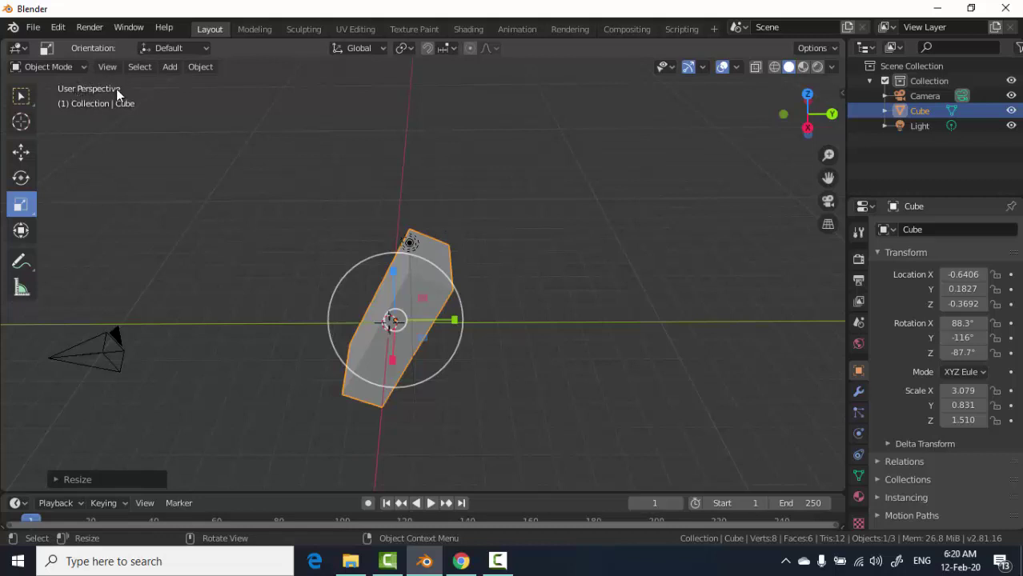
{"action": "middle_click_drag", "start_coordinate": [347, 258], "coordinate": [303, 256]}
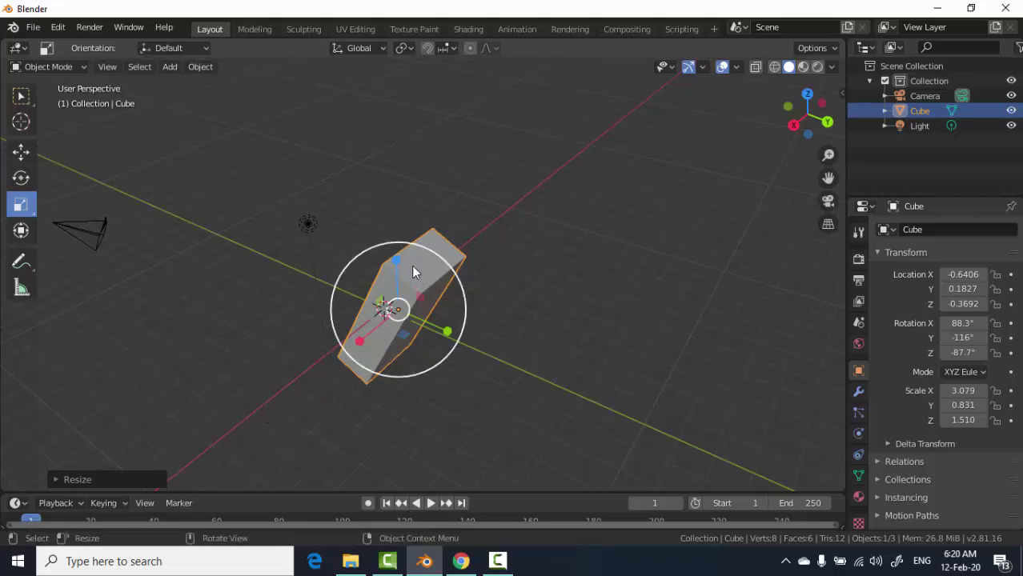
{"action": "mouse_move", "coordinate": [415, 274]}
{"action": "middle_mouse_down"}
{"action": "mouse_move", "coordinate": [371, 124]}
{"action": "mouse_move", "coordinate": [355, 252]}
{"action": "mouse_move", "coordinate": [453, 163]}
{"action": "mouse_move", "coordinate": [522, 215]}
{"action": "mouse_move", "coordinate": [531, 239]}
{"action": "mouse_move", "coordinate": [641, 225]}
{"action": "middle_mouse_up"}
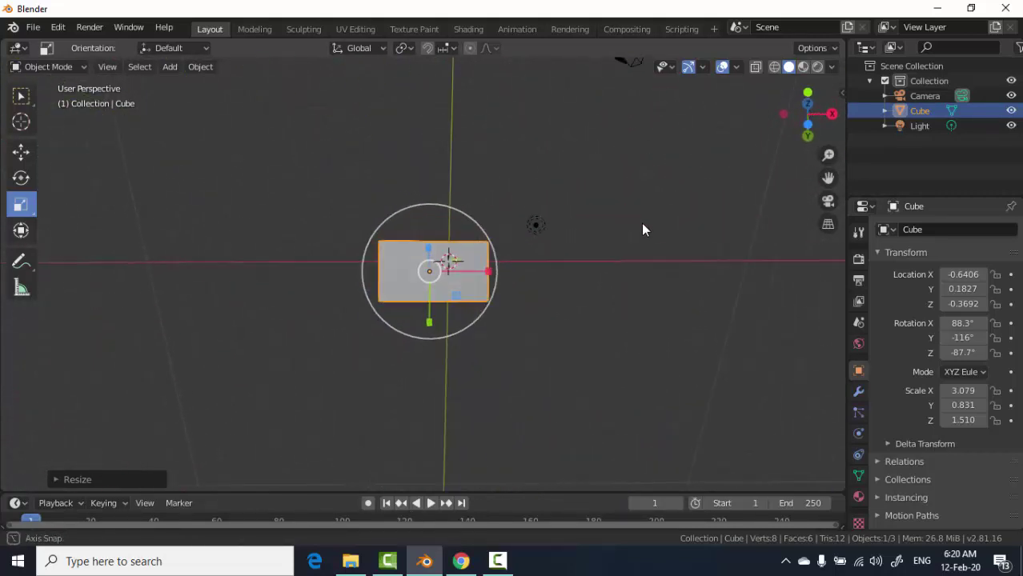
{"action": "mouse_move", "coordinate": [446, 274]}
{"action": "middle_mouse_down"}
{"action": "mouse_move", "coordinate": [606, 165]}
{"action": "mouse_move", "coordinate": [370, 350]}
{"action": "middle_mouse_up"}
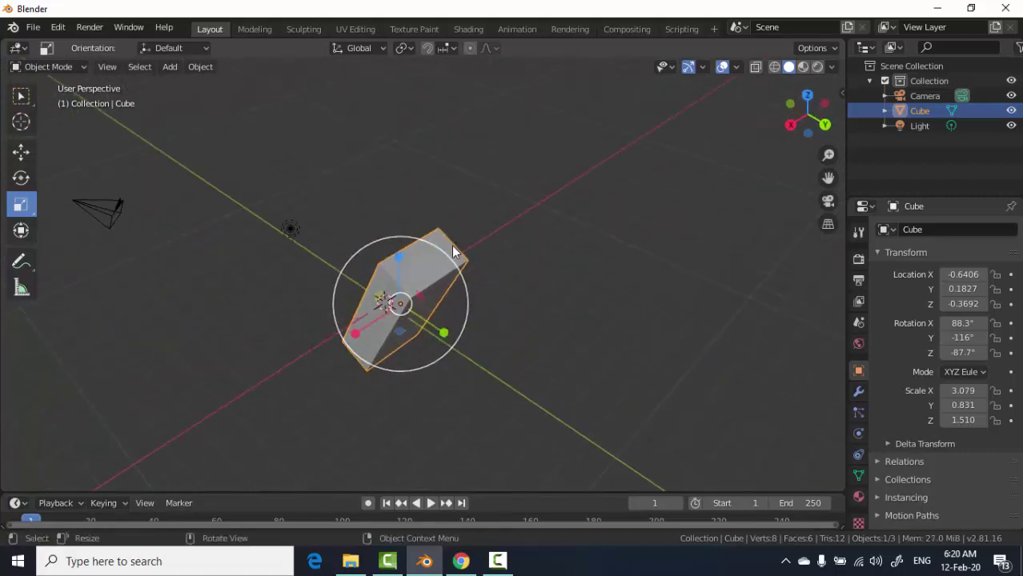
{"action": "key", "text": "Delete"}
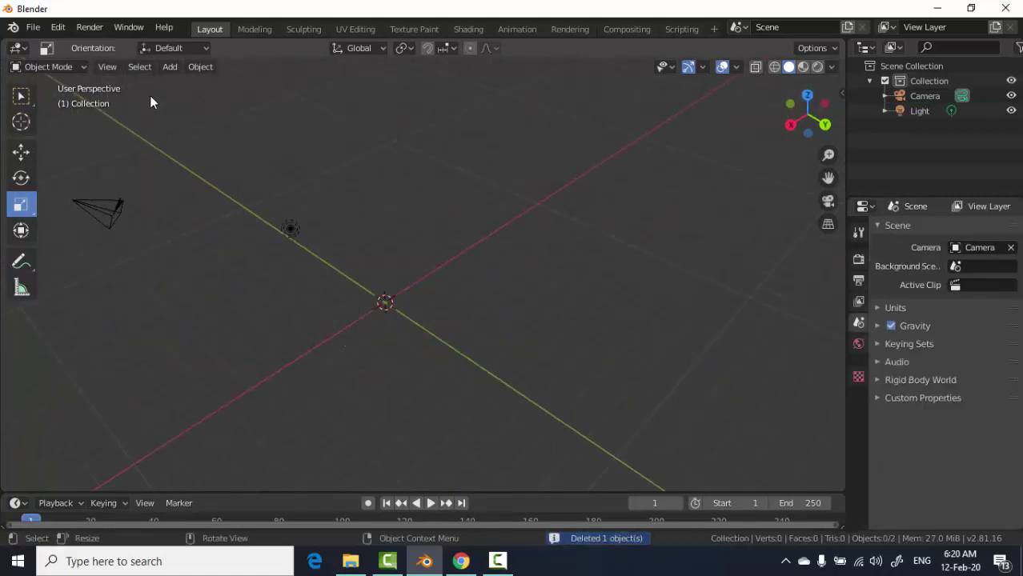
Add a cube at the origin, scale it to Z 2.687, and view it from the front.
{"action": "left_click", "coordinate": [170, 68]}
{"action": "mouse_move", "coordinate": [189, 84]}
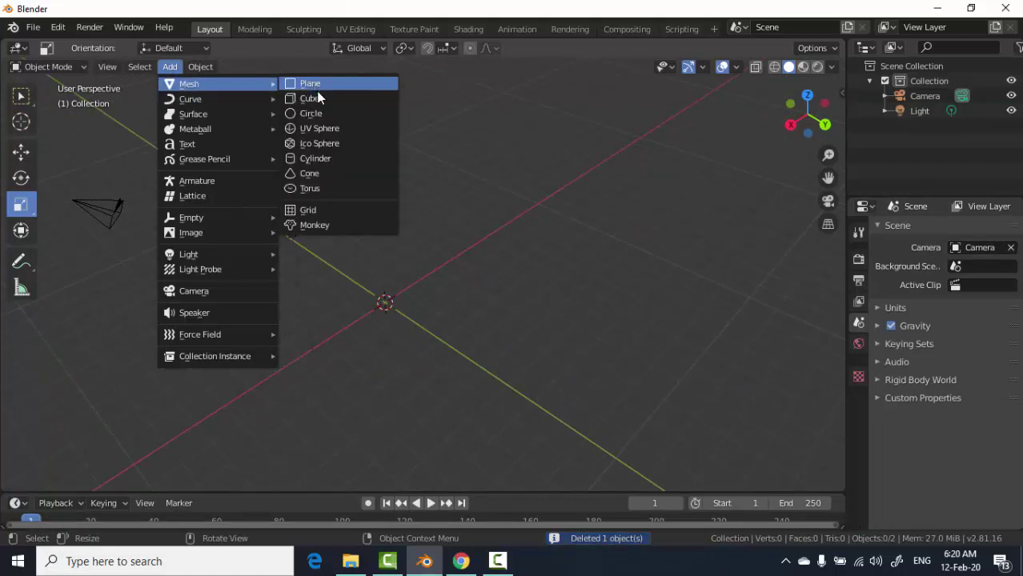
{"action": "left_click", "coordinate": [317, 99]}
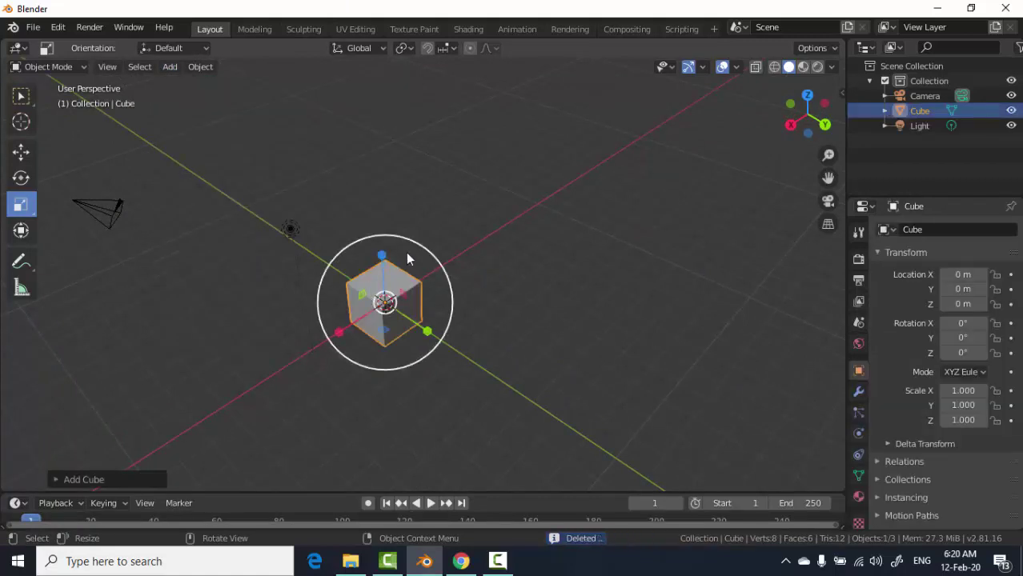
{"action": "left_click_drag", "start_coordinate": [381, 256], "coordinate": [379, 188]}
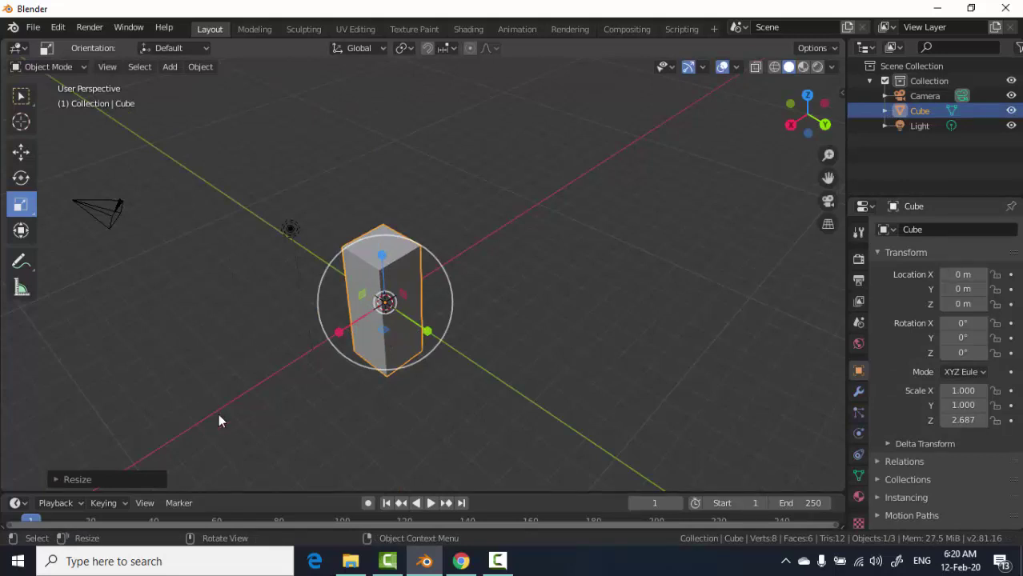
{"action": "key", "text": "KP_1"}
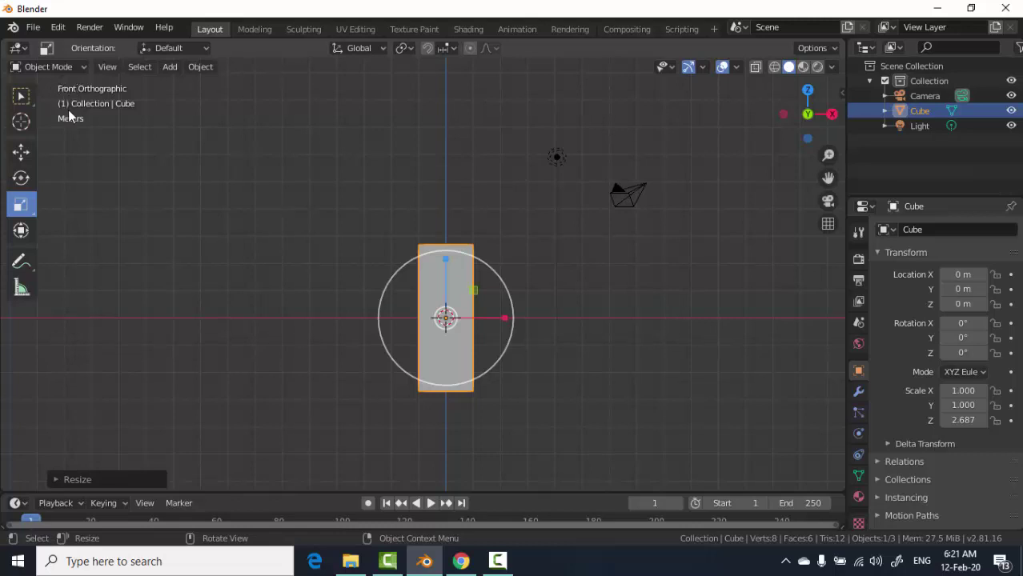
View the tall cube from back, right, left, top and bottom, then deselect it.
{"action": "key", "text": "ctrl+KP_1"}
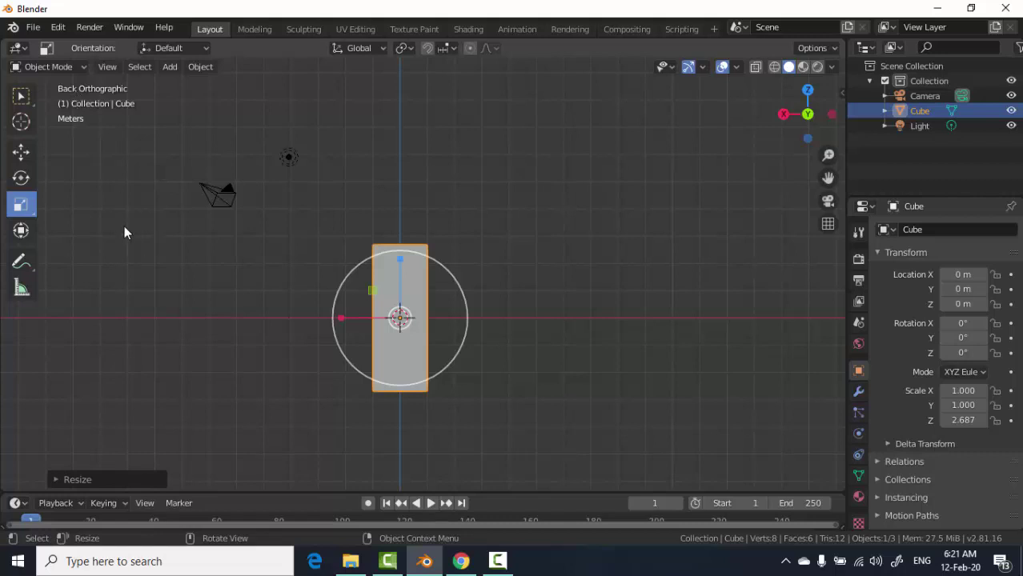
{"action": "key", "text": "KP_3"}
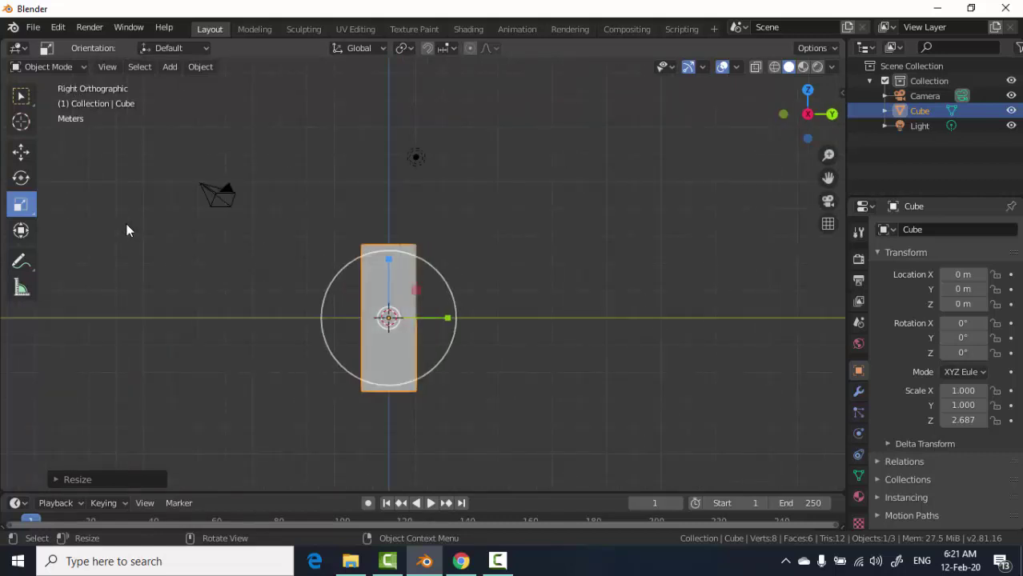
{"action": "key", "text": "ctrl+KP_3"}
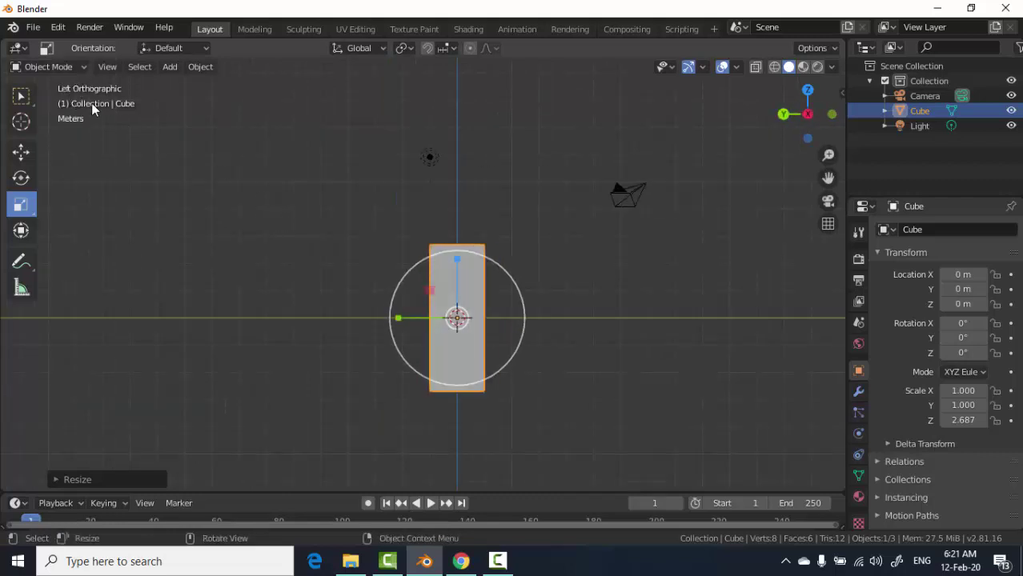
{"action": "key", "text": "KP_7"}
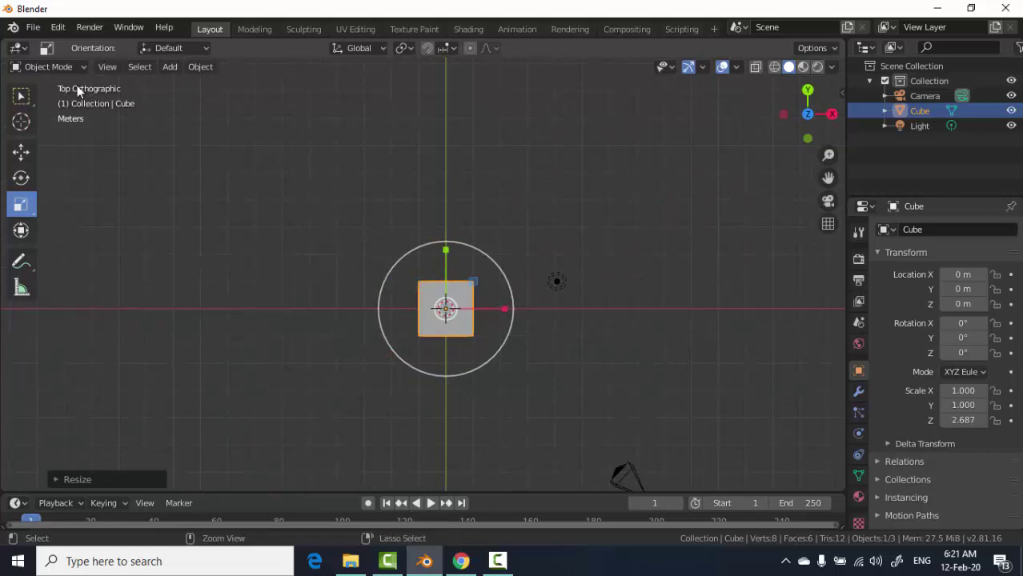
{"action": "key", "text": "ctrl+KP_7"}
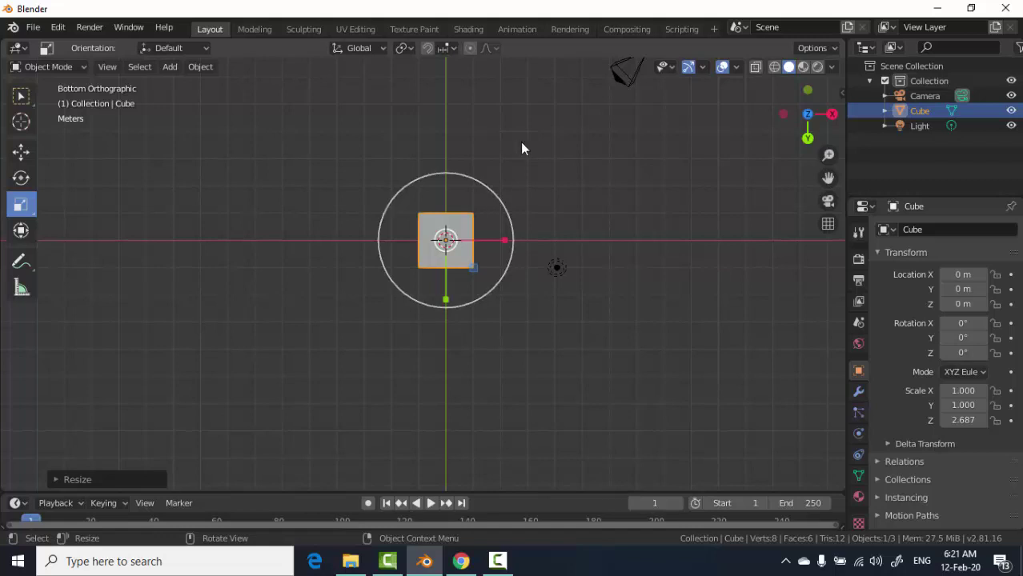
{"action": "left_click", "coordinate": [113, 93]}
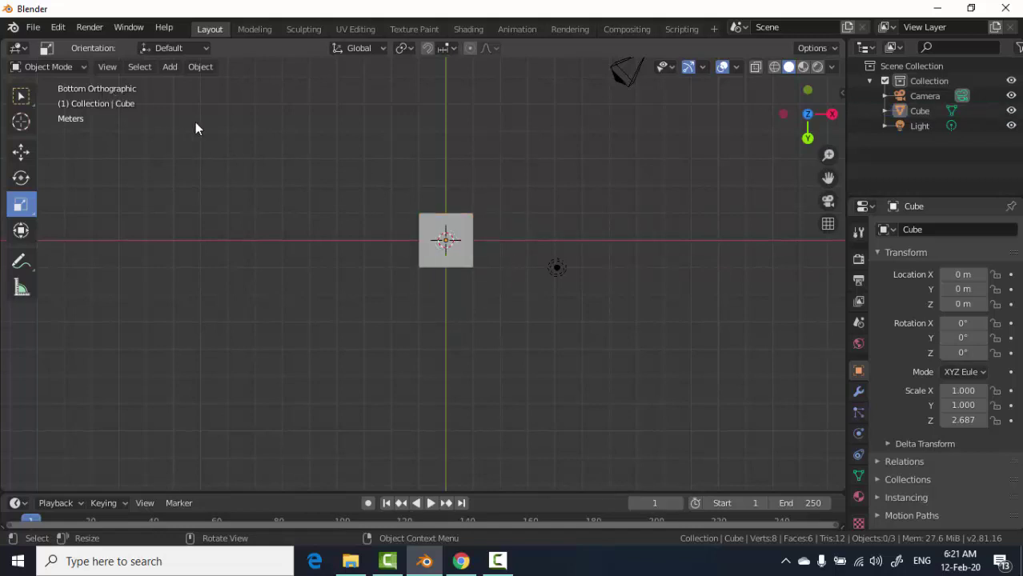
{"action": "key", "text": "KP_8"}
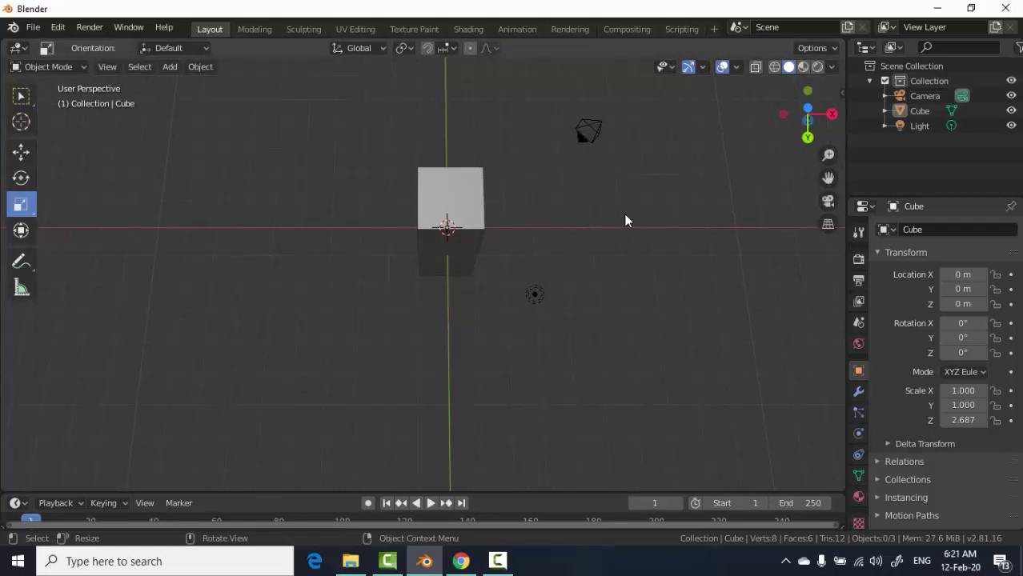
{"action": "mouse_move", "coordinate": [504, 223]}
{"action": "middle_mouse_down"}
{"action": "mouse_move", "coordinate": [562, 176]}
{"action": "mouse_move", "coordinate": [592, 173]}
{"action": "middle_mouse_up"}
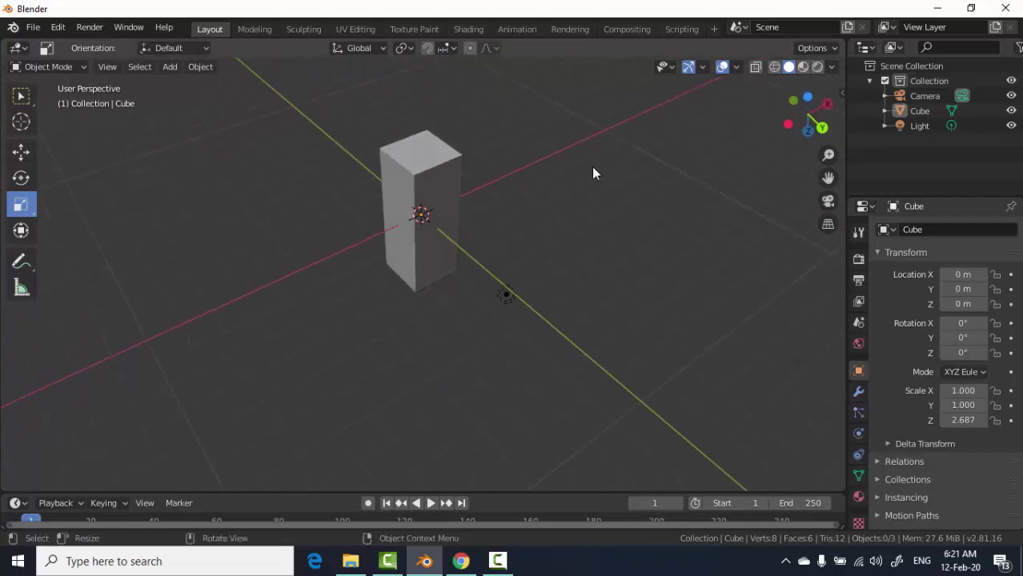
{"action": "left_click", "coordinate": [806, 130]}
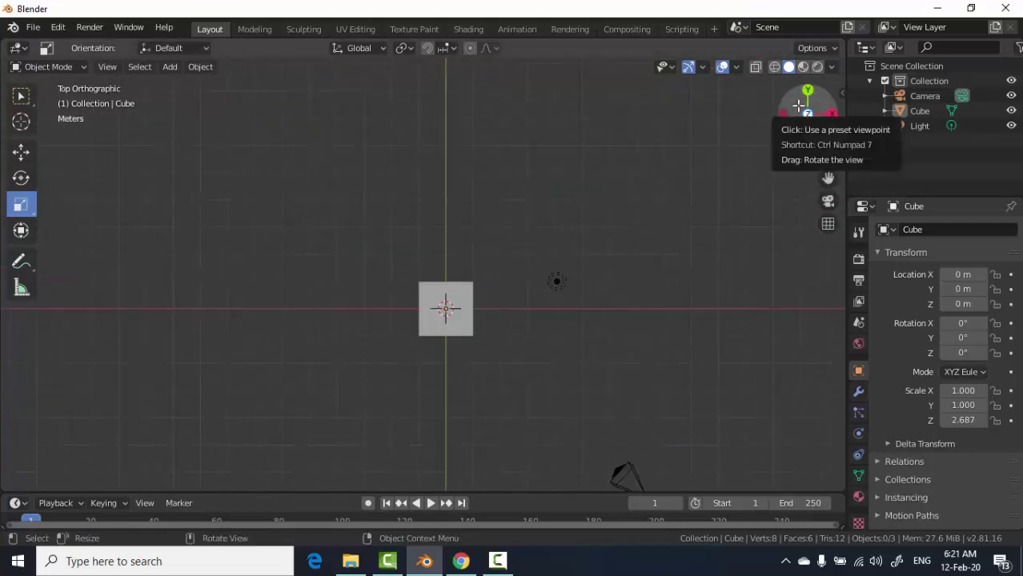
{"action": "mouse_move", "coordinate": [797, 103]}
{"action": "left_mouse_down"}
{"action": "mouse_move", "coordinate": [809, 128]}
{"action": "mouse_move", "coordinate": [1018, 4]}
{"action": "left_mouse_up"}
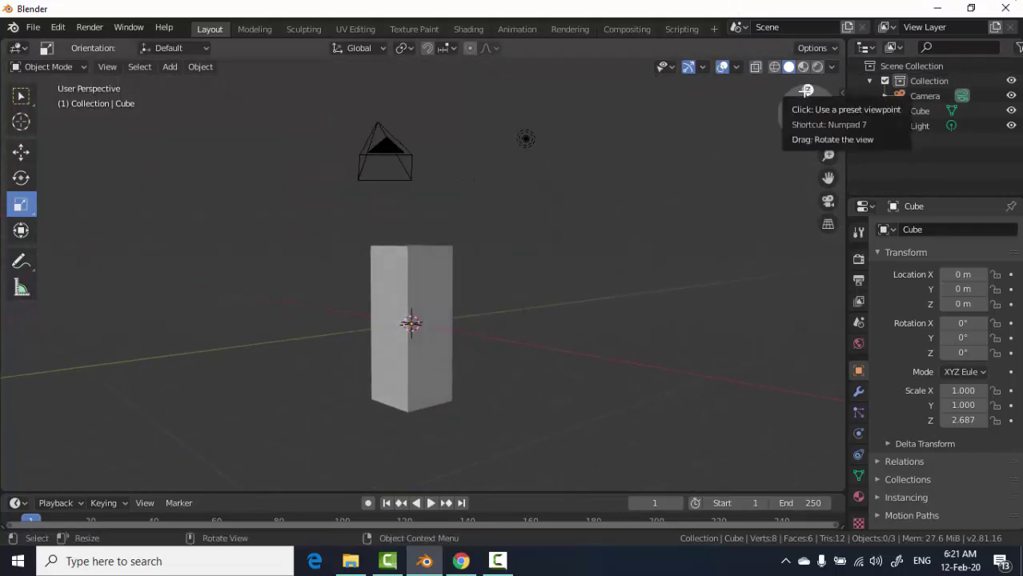
{"action": "left_click_drag", "start_coordinate": [793, 113], "coordinate": [808, 136]}
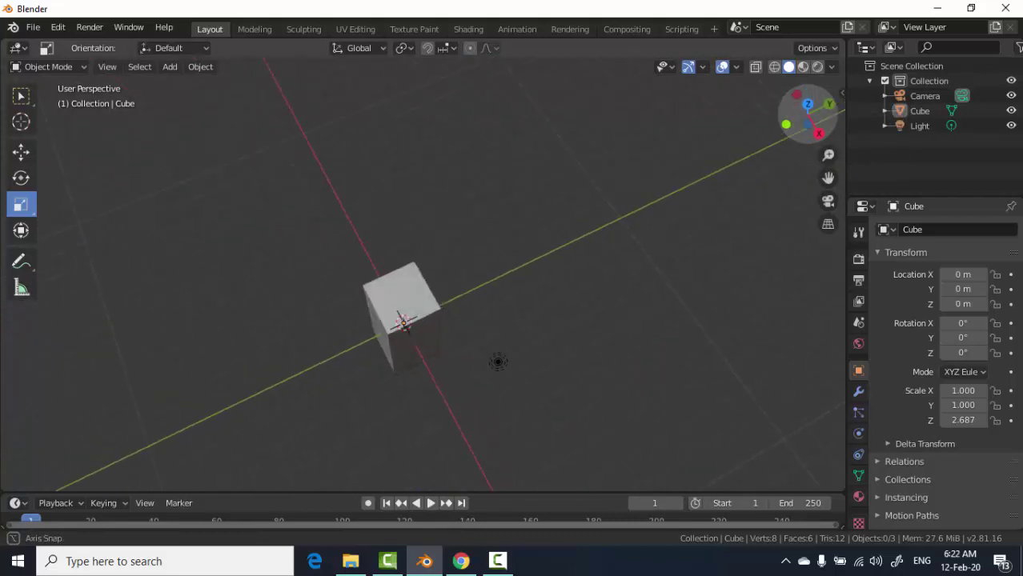
{"action": "left_click_drag", "start_coordinate": [436, 459], "coordinate": [542, 245]}
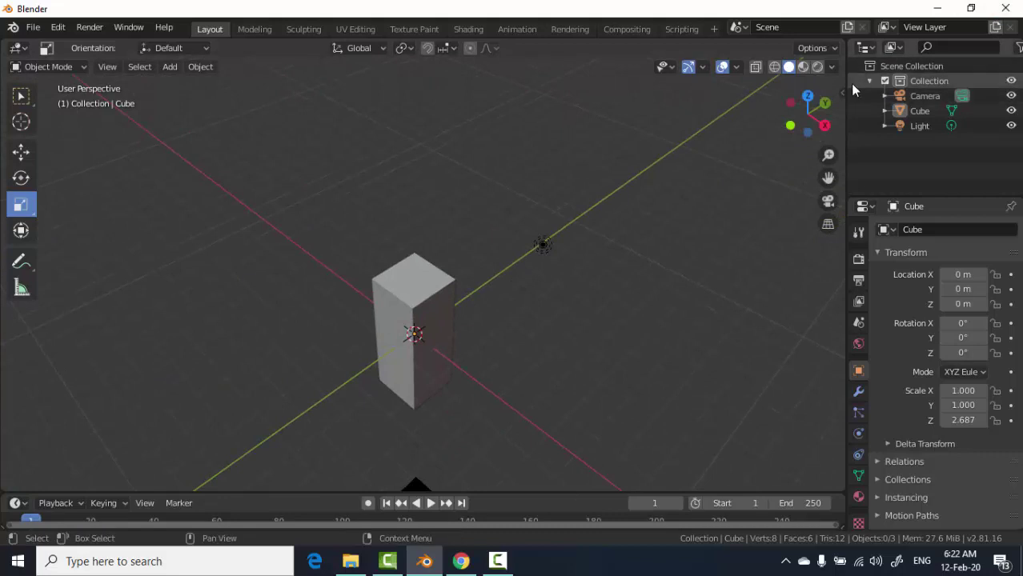
{"action": "mouse_move", "coordinate": [804, 120]}
{"action": "left_mouse_down"}
{"action": "mouse_move", "coordinate": [745, 128]}
{"action": "mouse_move", "coordinate": [803, 130]}
{"action": "left_mouse_up"}
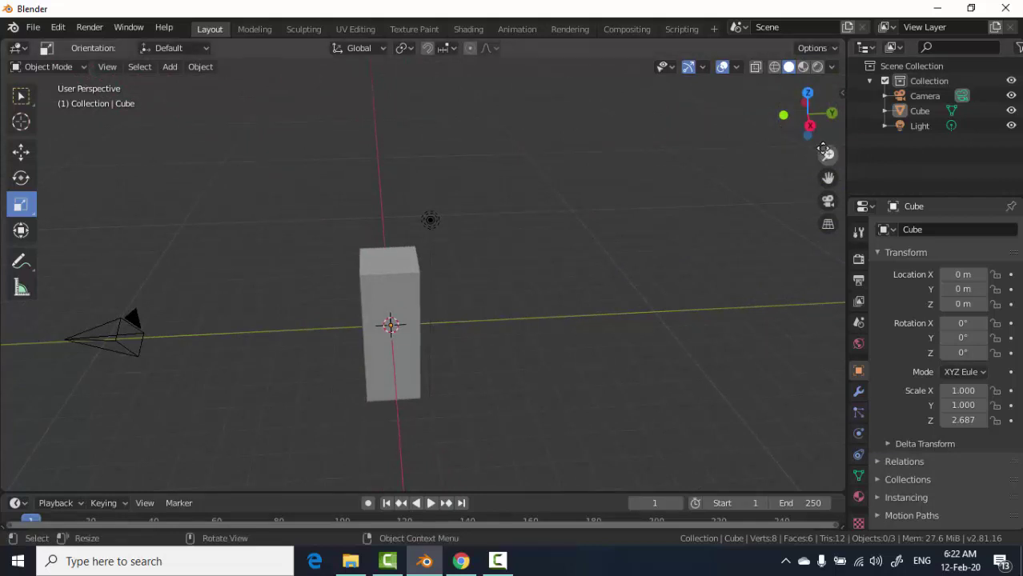
{"action": "mouse_move", "coordinate": [790, 138]}
{"action": "left_mouse_down"}
{"action": "mouse_move", "coordinate": [791, 103]}
{"action": "mouse_move", "coordinate": [824, 128]}
{"action": "mouse_move", "coordinate": [812, 96]}
{"action": "left_mouse_up"}
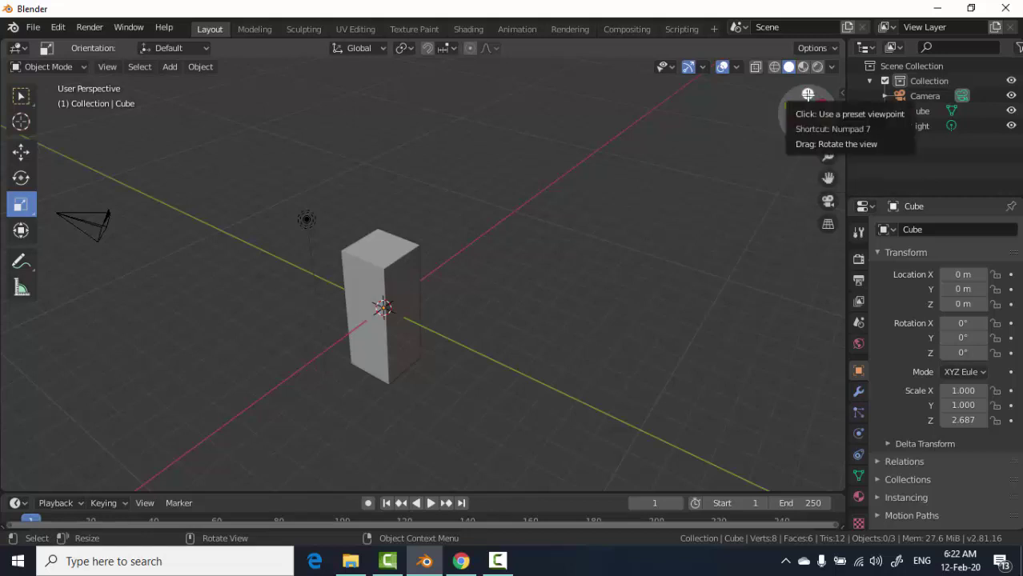
{"action": "left_click", "coordinate": [808, 94]}
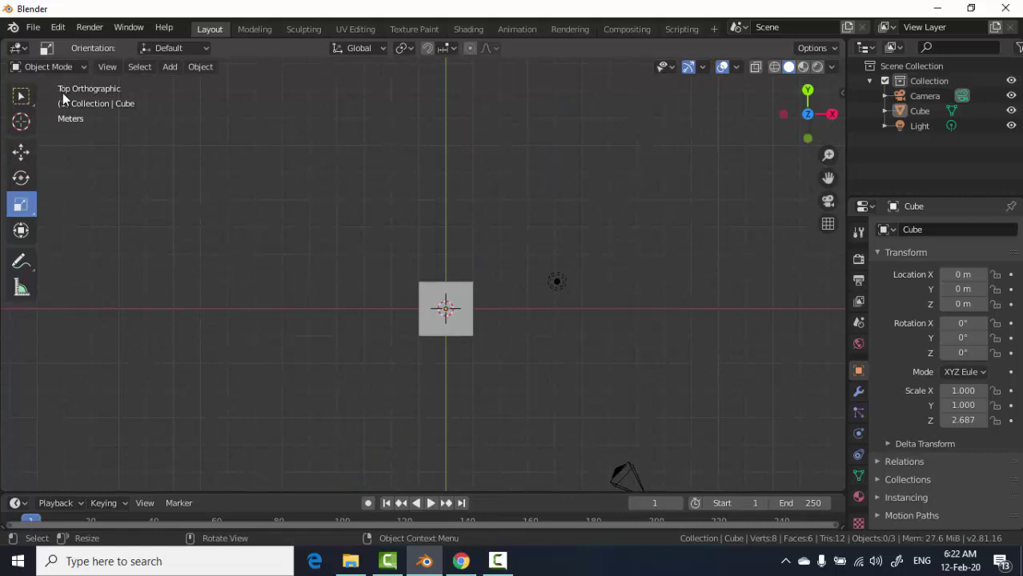
{"action": "key", "text": "KP_1"}
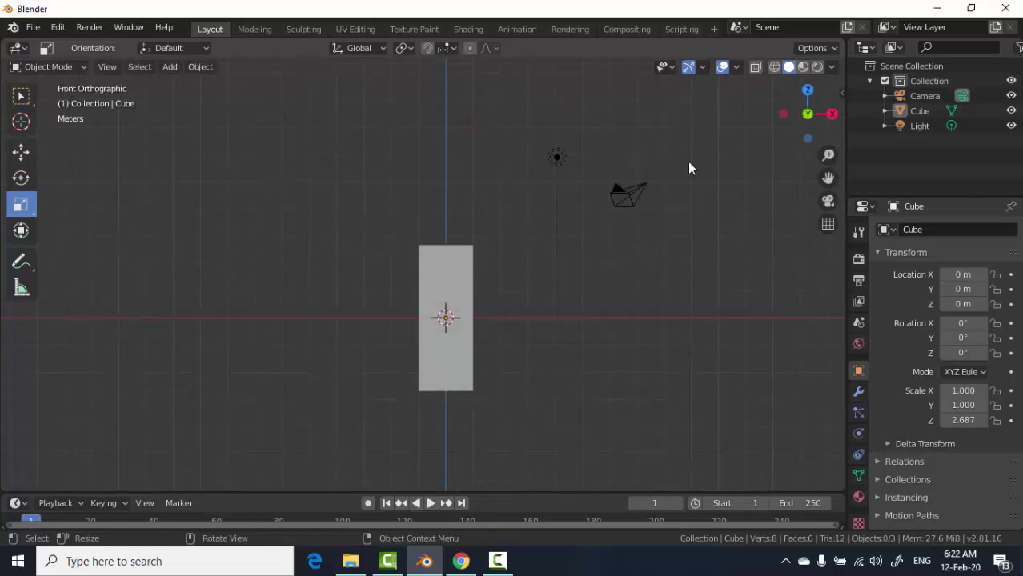
{"action": "left_click_drag", "start_coordinate": [800, 108], "coordinate": [810, 106]}
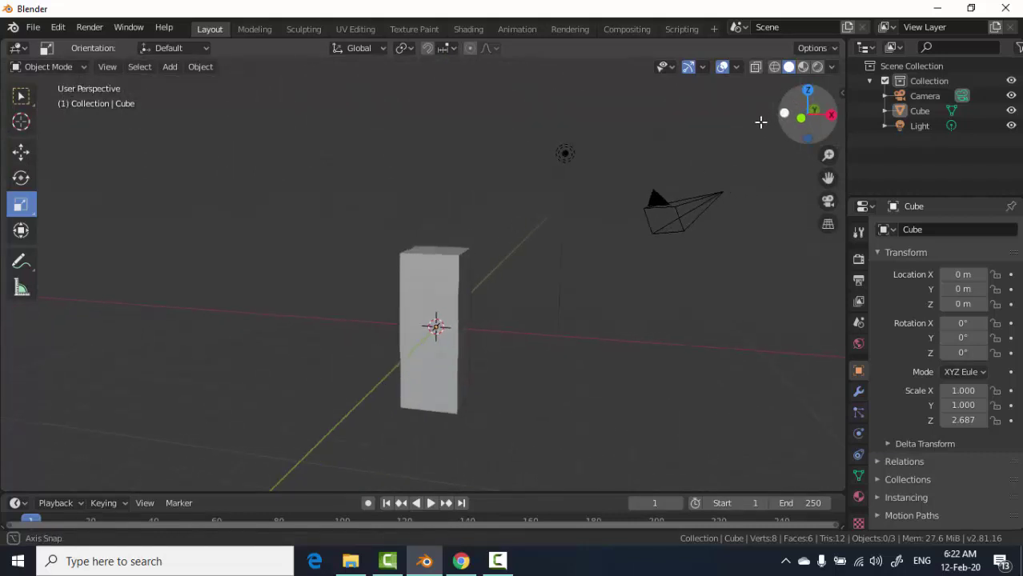
{"action": "left_click", "coordinate": [805, 140]}
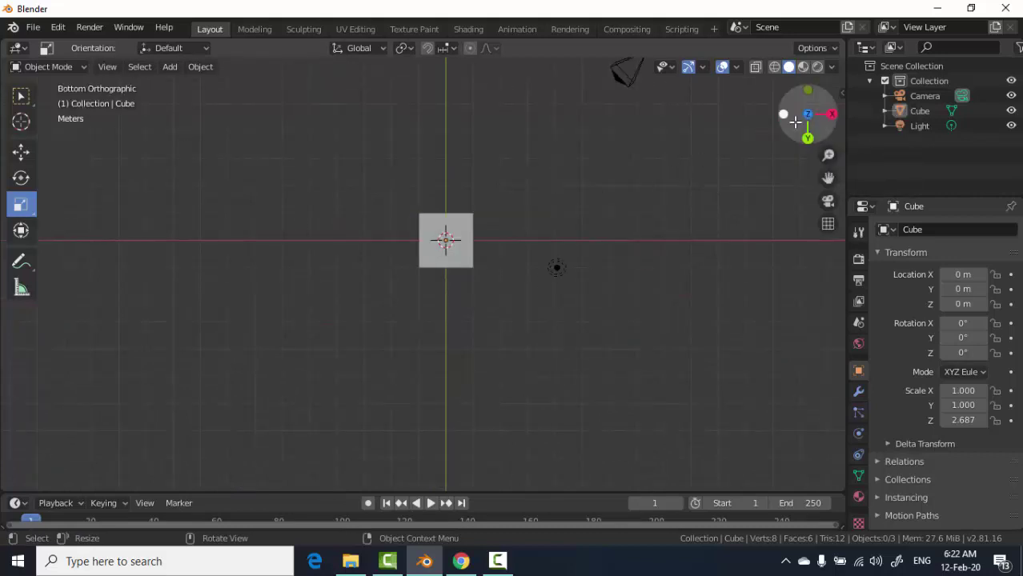
{"action": "left_click_drag", "start_coordinate": [793, 111], "coordinate": [804, 232]}
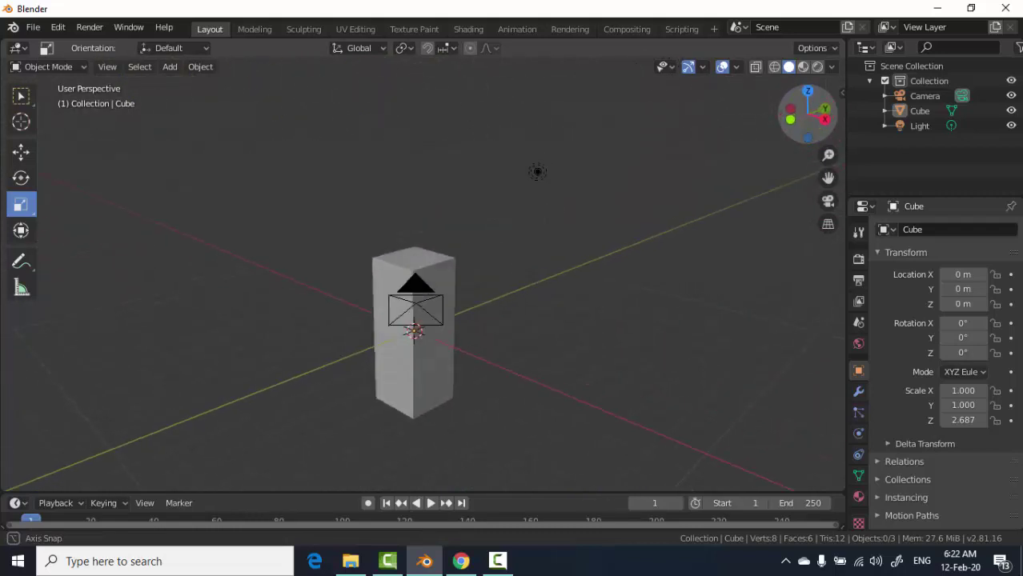
{"action": "left_click_drag", "start_coordinate": [804, 232], "coordinate": [952, 37]}
{"action": "left_click", "coordinate": [823, 121]}
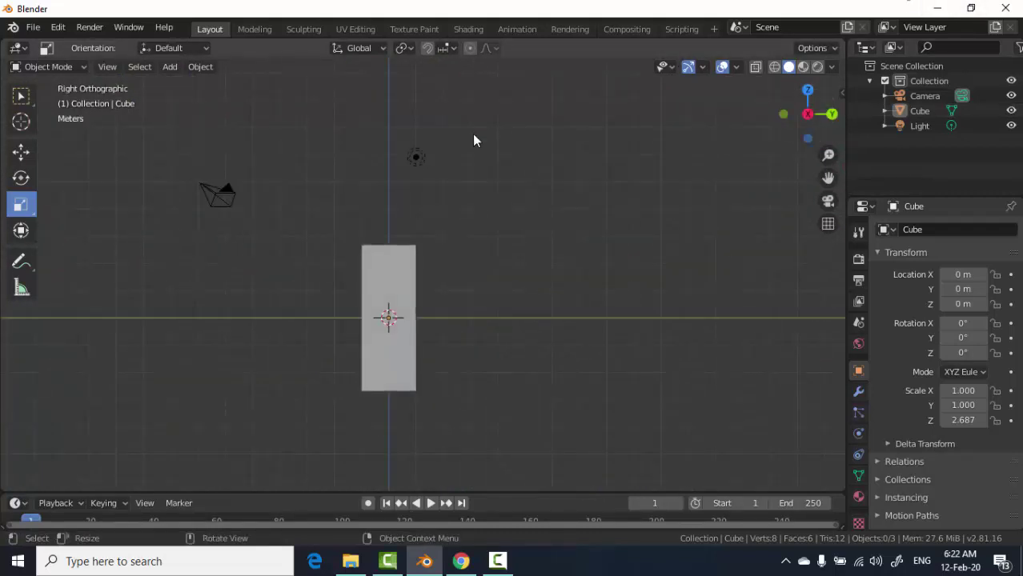
{"action": "left_click_drag", "start_coordinate": [800, 114], "coordinate": [884, 69]}
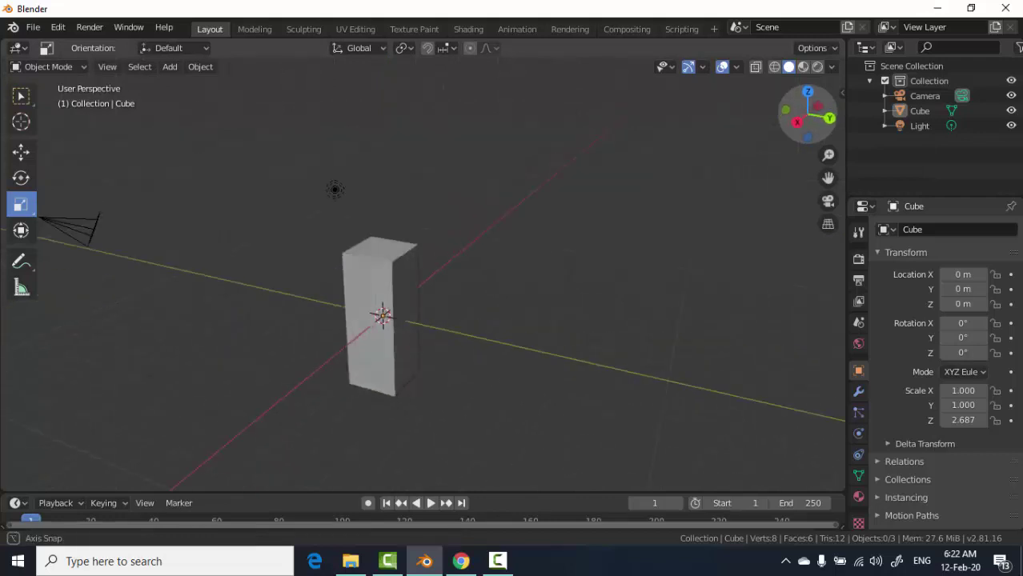
{"action": "left_click", "coordinate": [822, 104]}
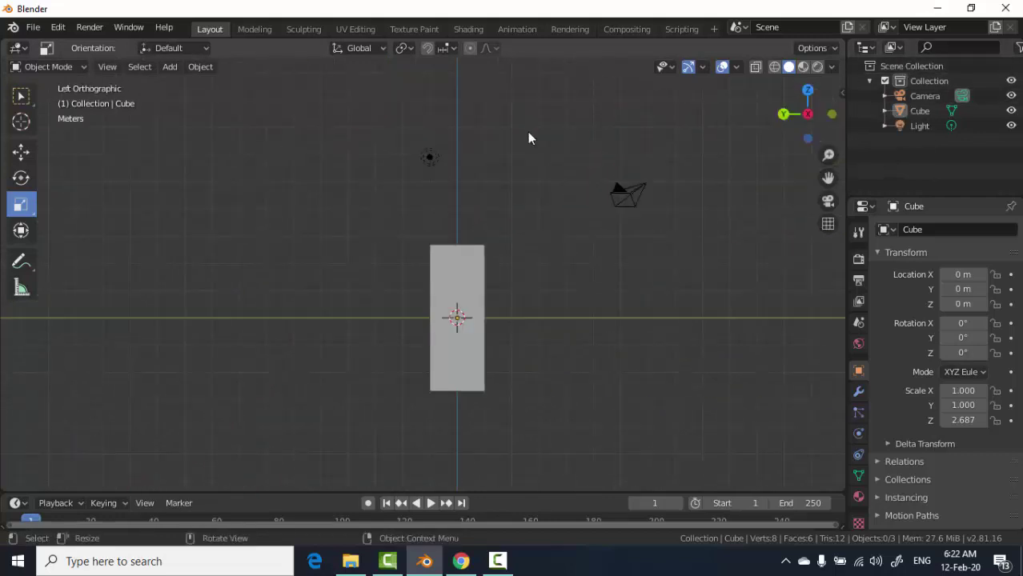
{"action": "left_click_drag", "start_coordinate": [802, 113], "coordinate": [791, 121]}
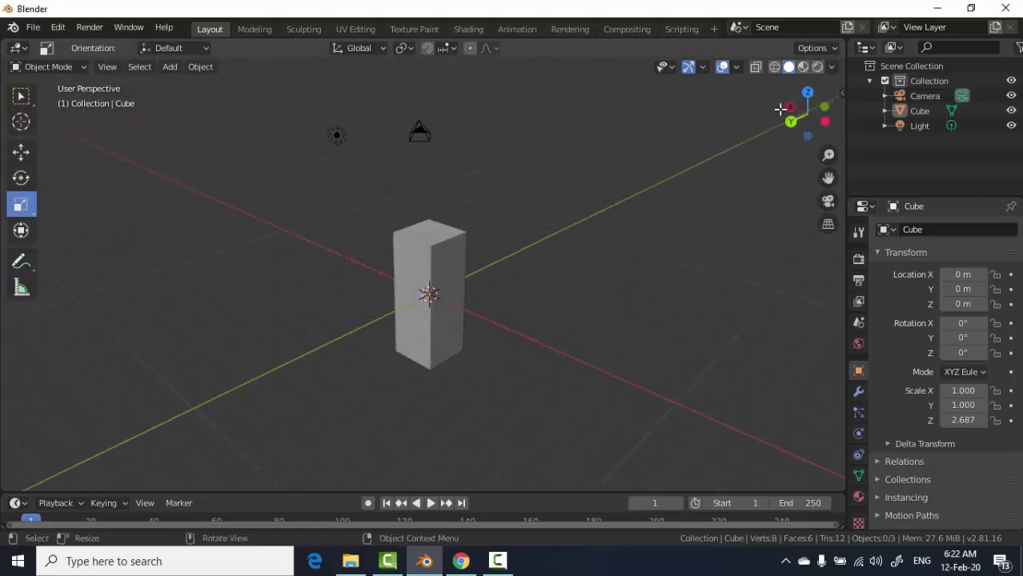
{"action": "left_click", "coordinate": [792, 121]}
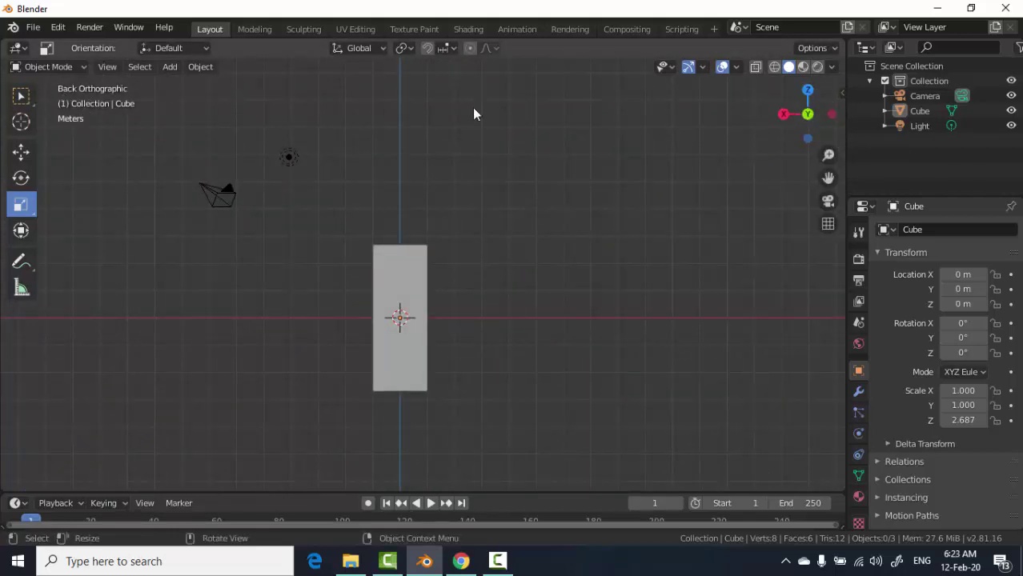
{"action": "left_click_drag", "start_coordinate": [804, 116], "coordinate": [836, 152]}
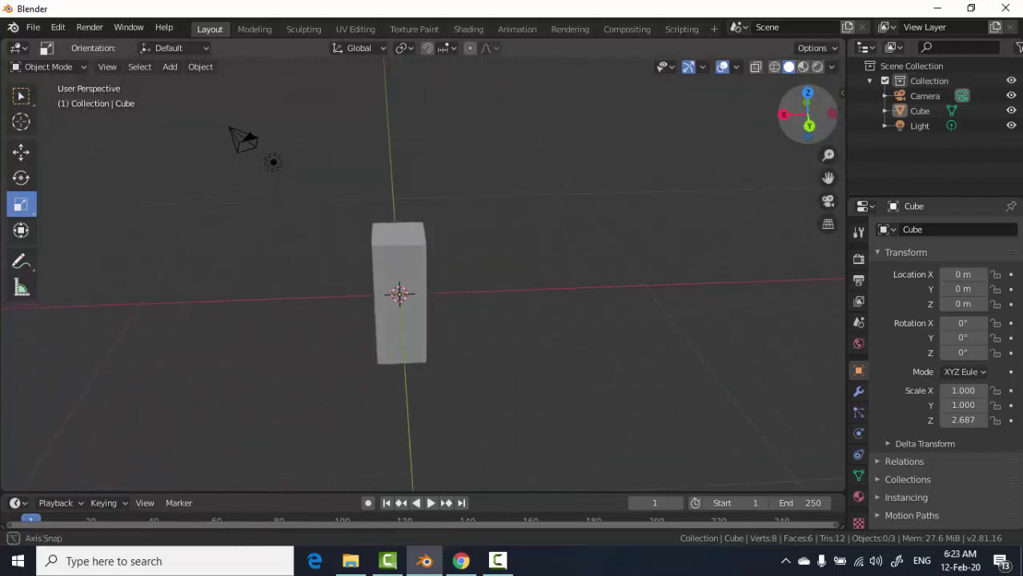
{"action": "left_click", "coordinate": [798, 104]}
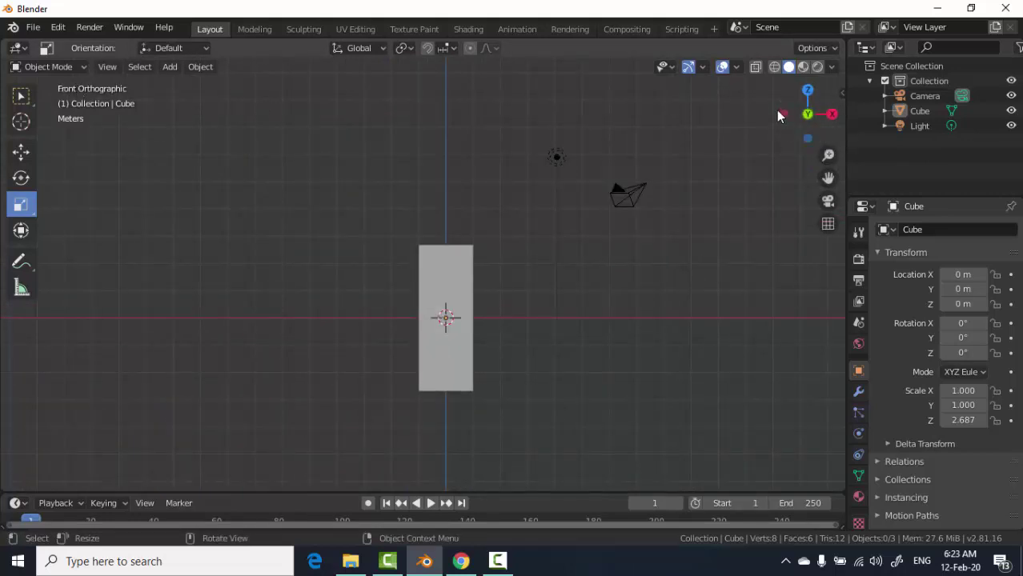
{"action": "left_click_drag", "start_coordinate": [790, 103], "coordinate": [1001, 76]}
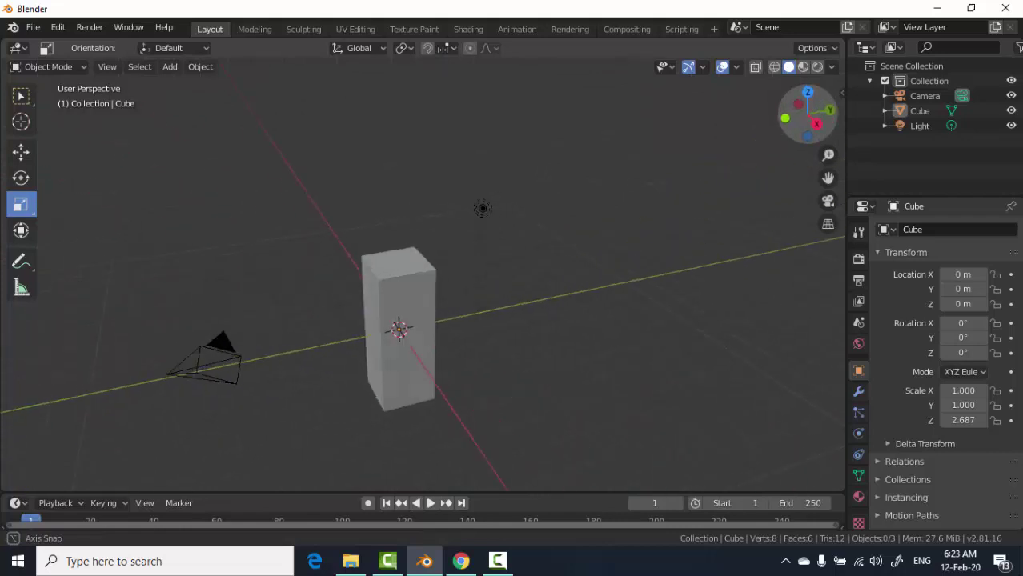
{"action": "mouse_move", "coordinate": [806, 112]}
{"action": "left_mouse_down"}
{"action": "mouse_move", "coordinate": [799, 117]}
{"action": "mouse_move", "coordinate": [839, 128]}
{"action": "left_mouse_up"}
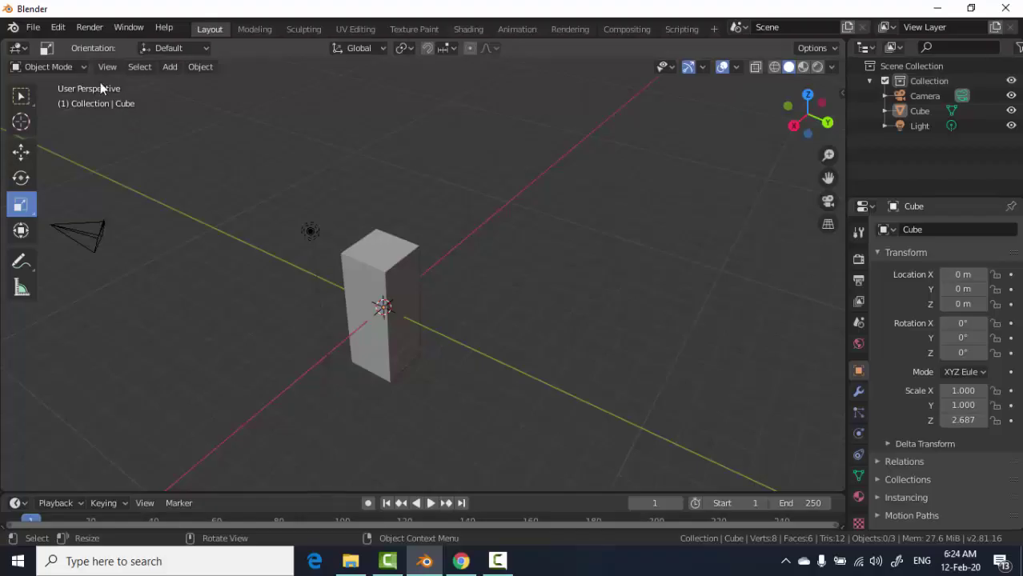
Select the tall cube and move it to about X 1.0671, Y -0.0074, Z 0.6389.
{"action": "left_click", "coordinate": [377, 280]}
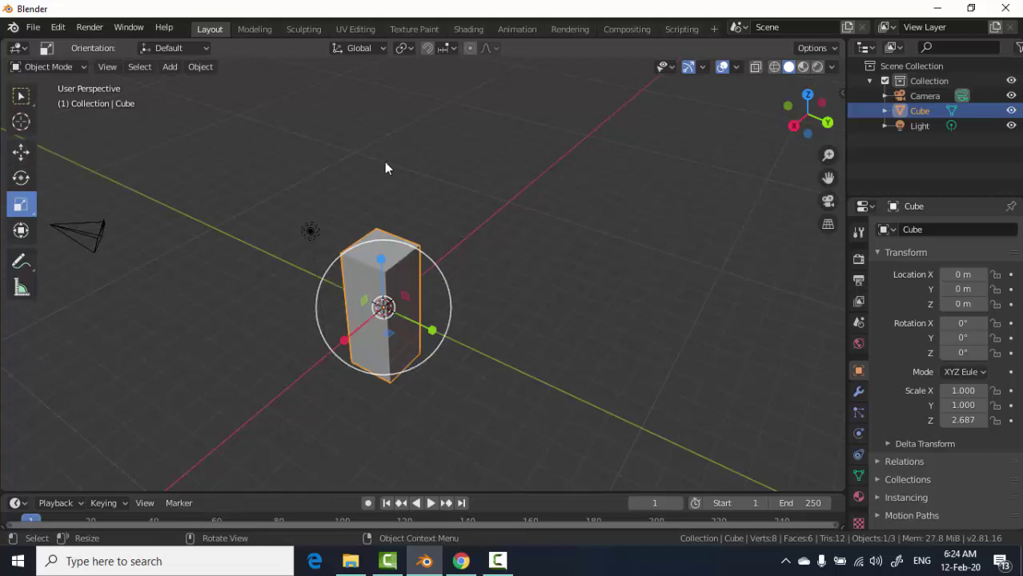
{"action": "left_click", "coordinate": [23, 154]}
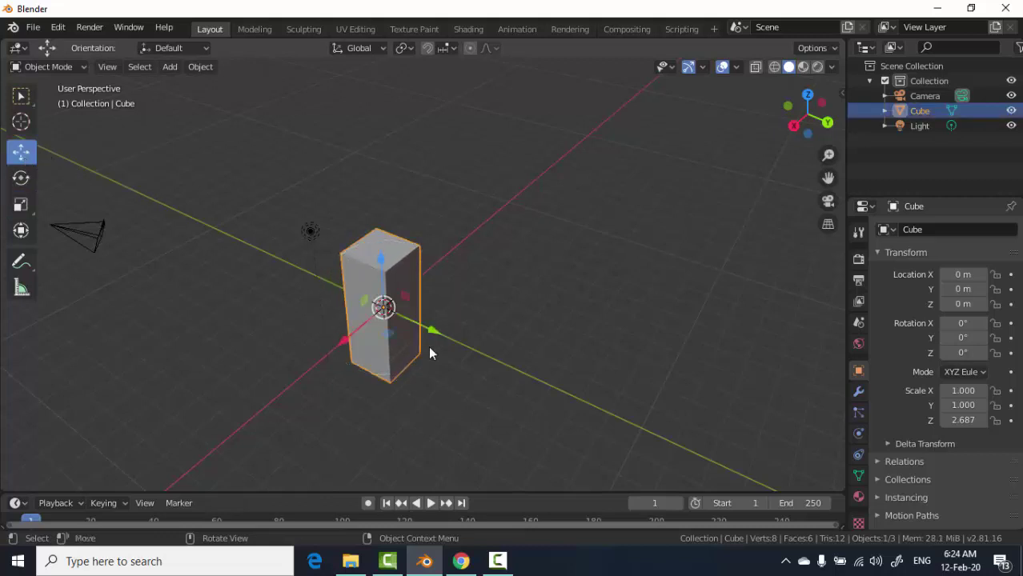
{"action": "mouse_move", "coordinate": [428, 331]}
{"action": "left_mouse_down"}
{"action": "mouse_move", "coordinate": [438, 339]}
{"action": "mouse_move", "coordinate": [376, 340]}
{"action": "mouse_move", "coordinate": [404, 305]}
{"action": "mouse_move", "coordinate": [416, 261]}
{"action": "left_mouse_up"}
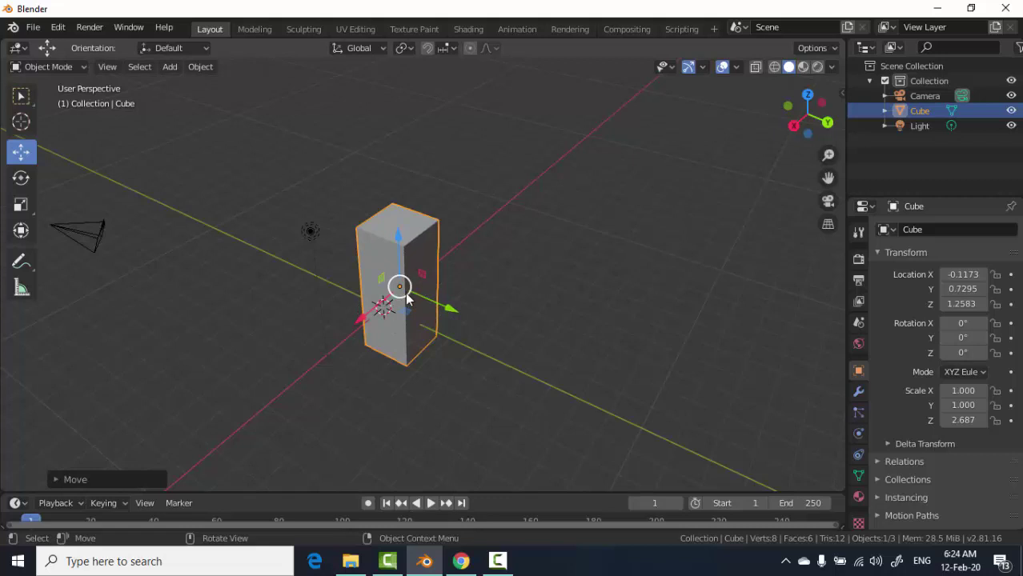
{"action": "left_click_drag", "start_coordinate": [400, 287], "coordinate": [379, 308]}
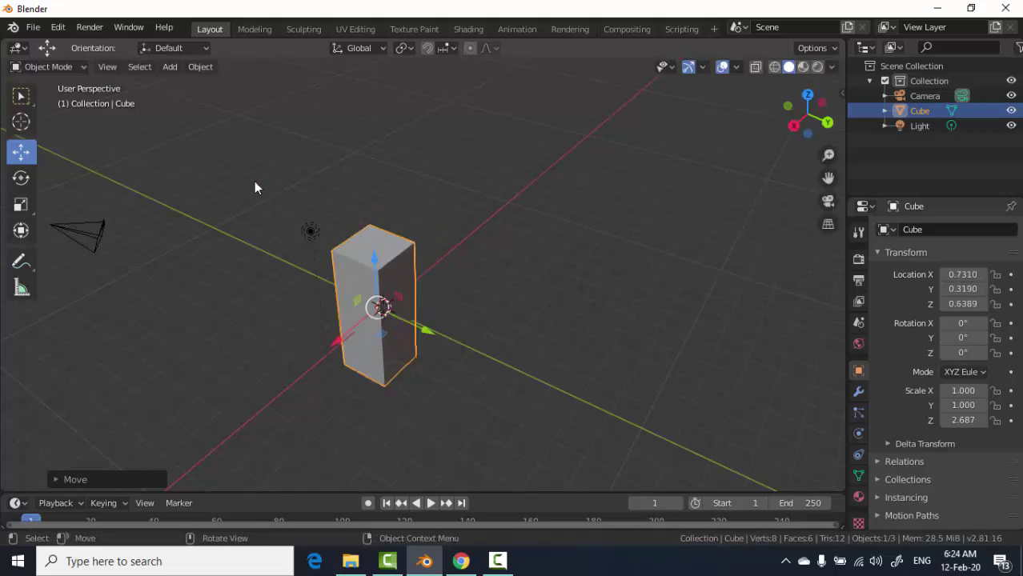
{"action": "left_click", "coordinate": [48, 68]}
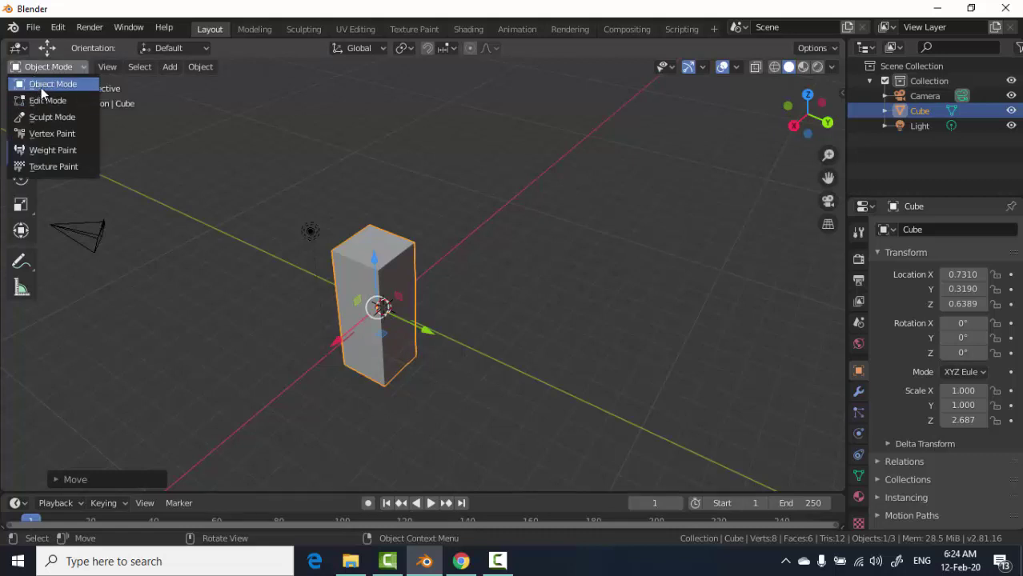
{"action": "left_click", "coordinate": [41, 84]}
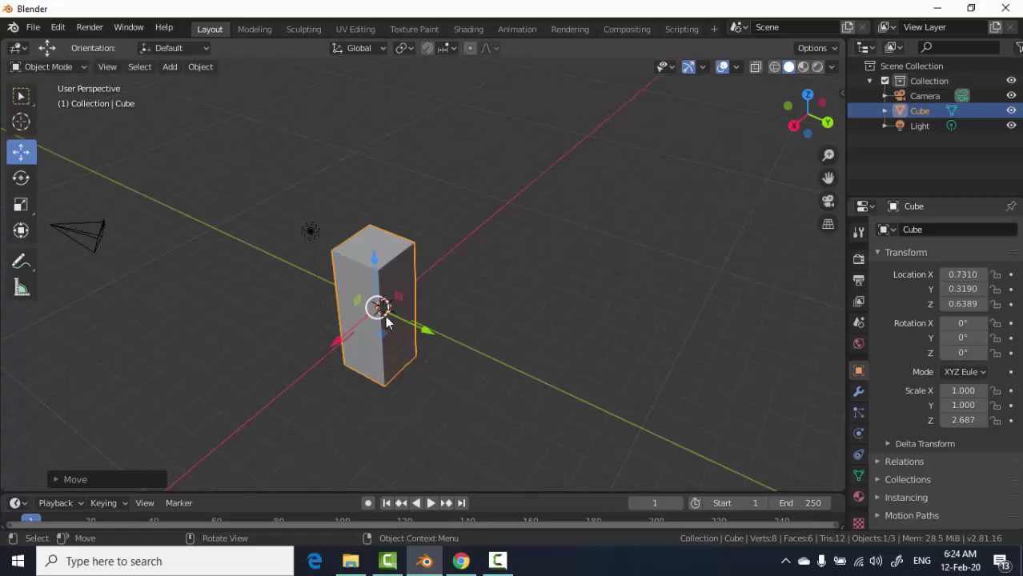
{"action": "left_click_drag", "start_coordinate": [426, 329], "coordinate": [408, 324]}
{"action": "mouse_move", "coordinate": [339, 330]}
{"action": "left_mouse_down"}
{"action": "mouse_move", "coordinate": [407, 284]}
{"action": "mouse_move", "coordinate": [364, 326]}
{"action": "mouse_move", "coordinate": [392, 320]}
{"action": "left_mouse_up"}
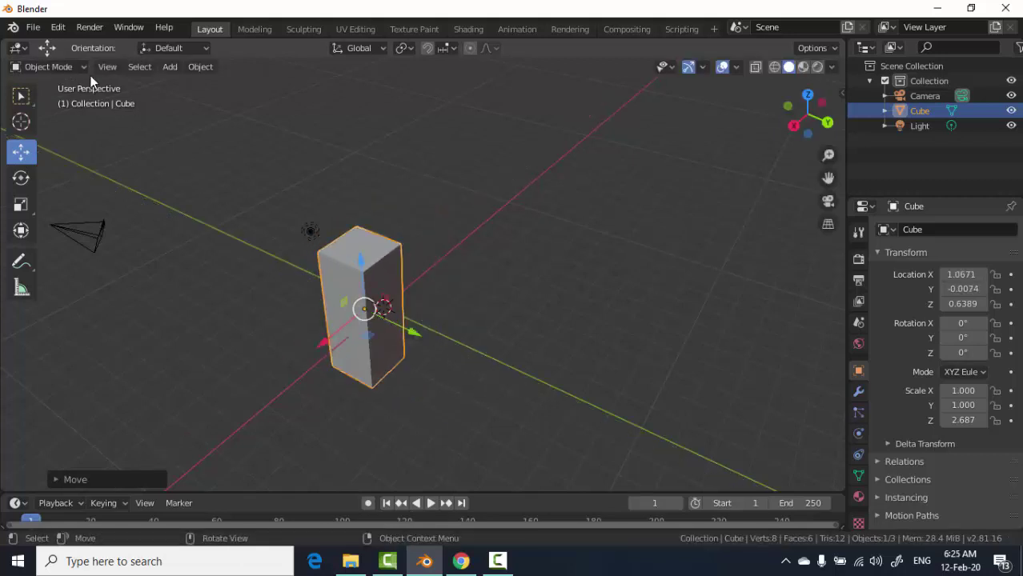
{"action": "left_click", "coordinate": [51, 69]}
Put the cube into Edit Mode and select its front top corner vertex.
{"action": "left_click", "coordinate": [48, 102]}
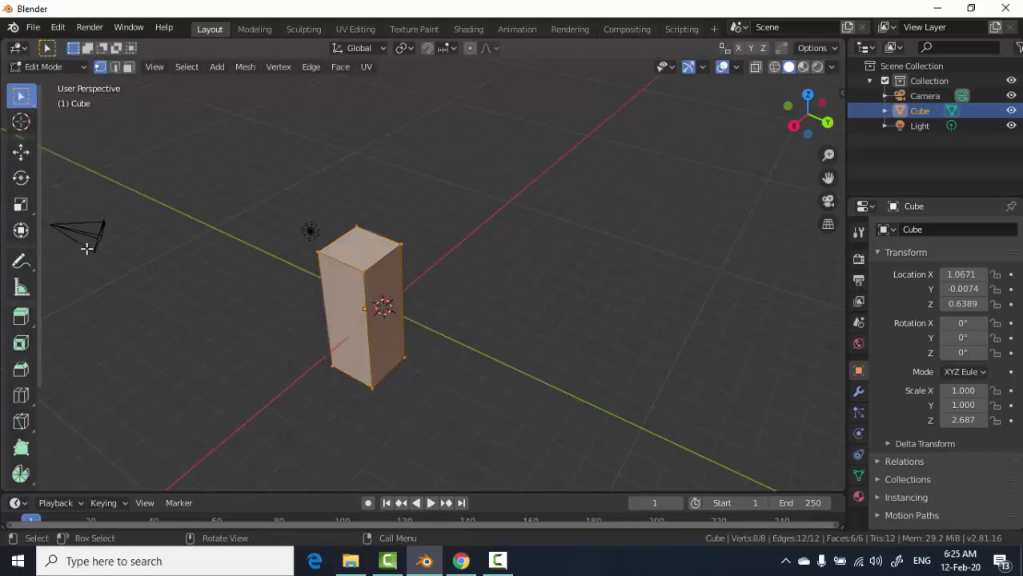
{"action": "key", "text": "Tab"}
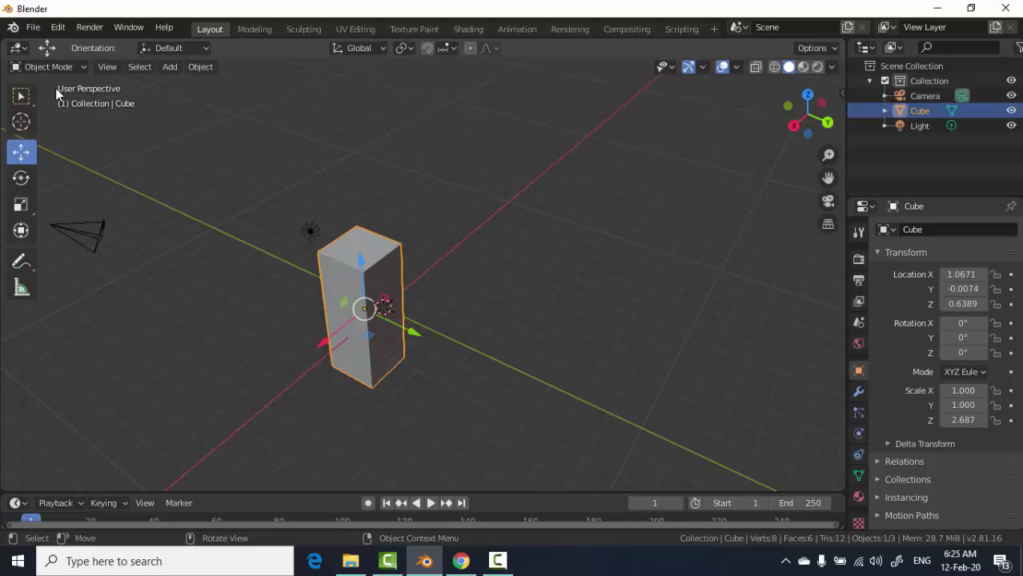
{"action": "key", "text": "Tab"}
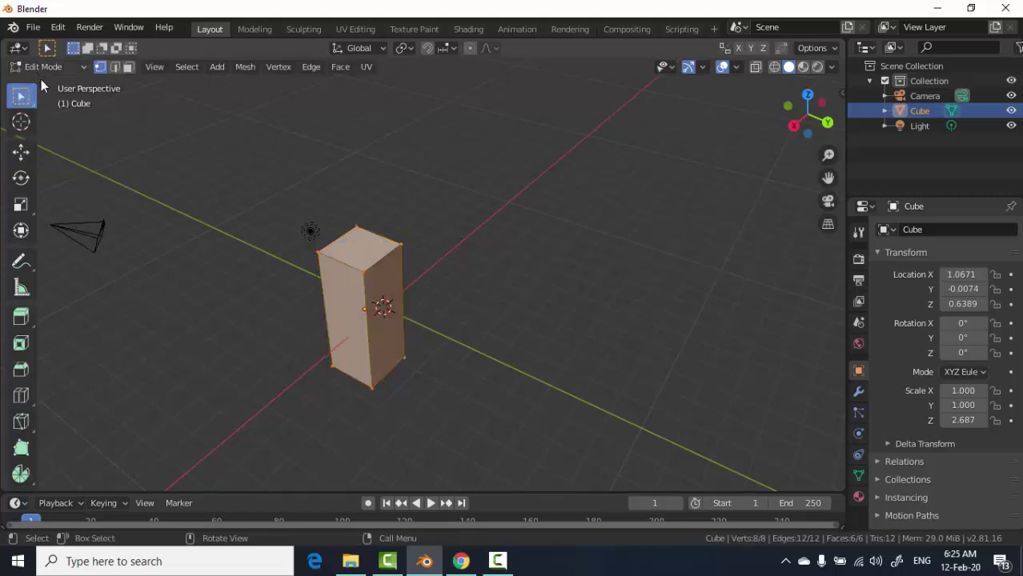
{"action": "left_click", "coordinate": [361, 269]}
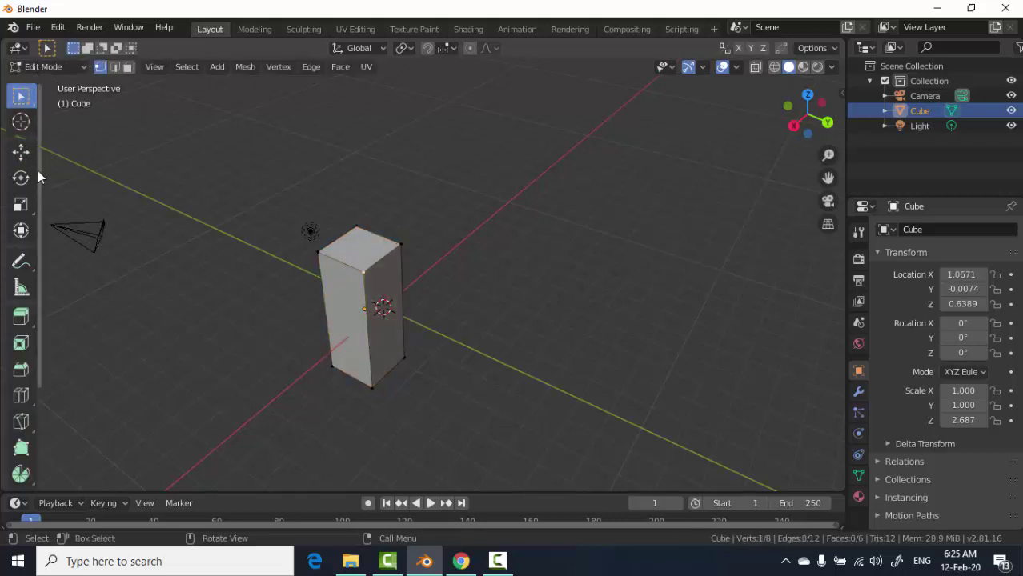
{"action": "left_click", "coordinate": [21, 151]}
{"action": "left_click", "coordinate": [377, 301]}
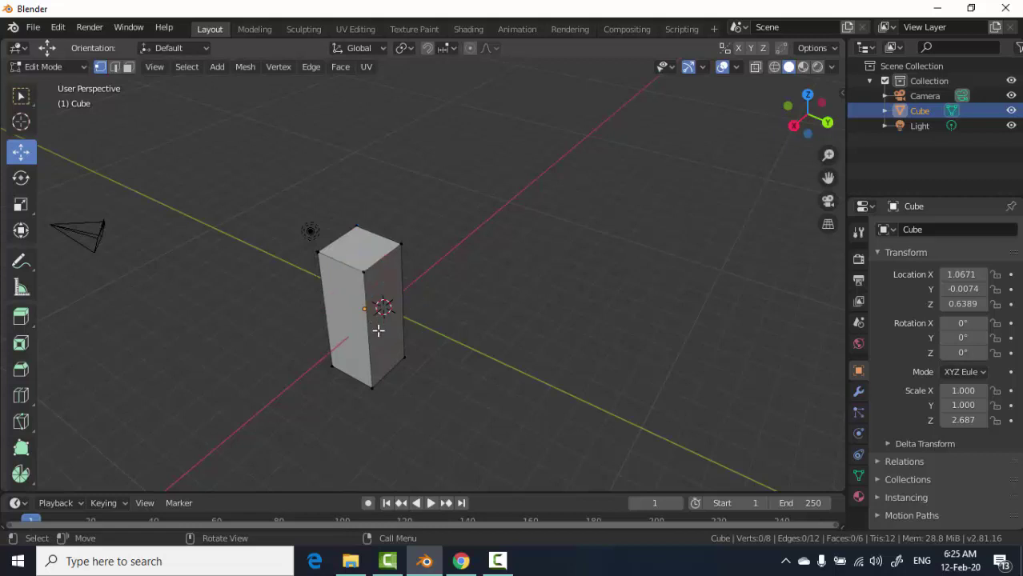
{"action": "left_click", "coordinate": [387, 292]}
{"action": "left_click_drag", "start_coordinate": [410, 290], "coordinate": [461, 331]}
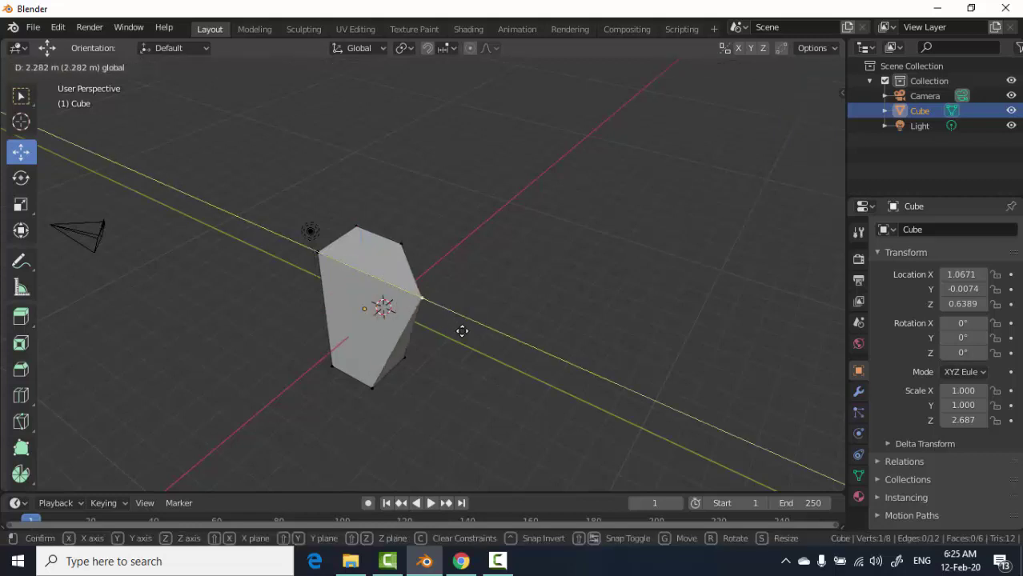
{"action": "key", "text": "Escape"}
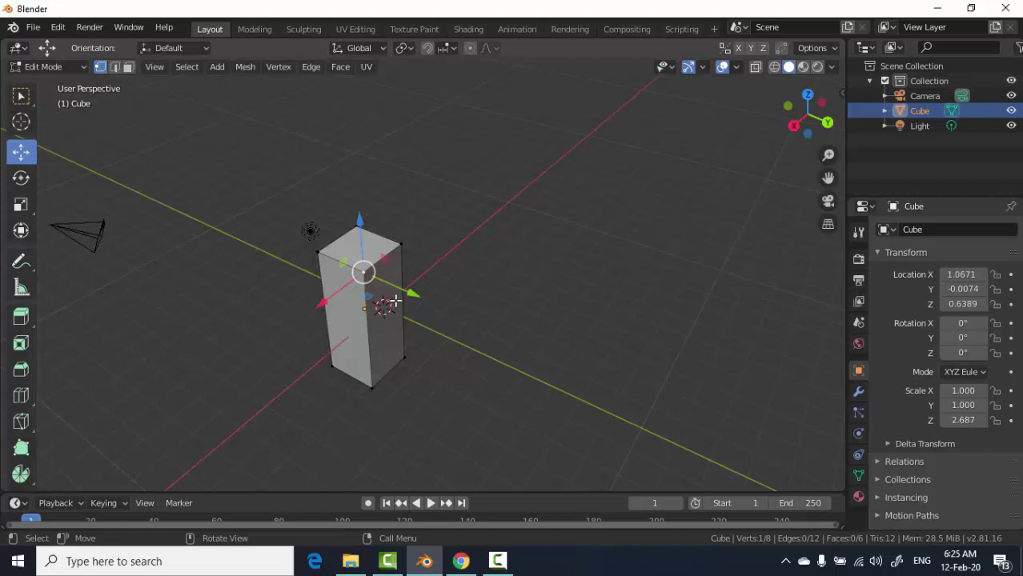
Move the front top corner vertex along Y to start tapering the box.
{"action": "left_click_drag", "start_coordinate": [392, 298], "coordinate": [366, 284]}
{"action": "key", "text": "g"}
{"action": "left_click", "coordinate": [385, 274]}
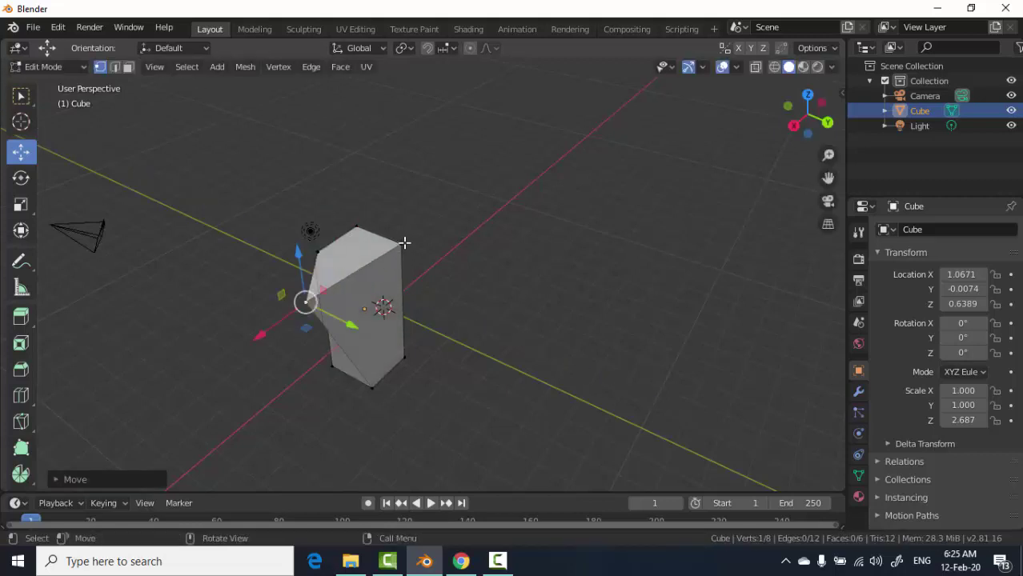
{"action": "left_click", "coordinate": [400, 240]}
{"action": "key", "text": "g"}
{"action": "right_click", "coordinate": [453, 247]}
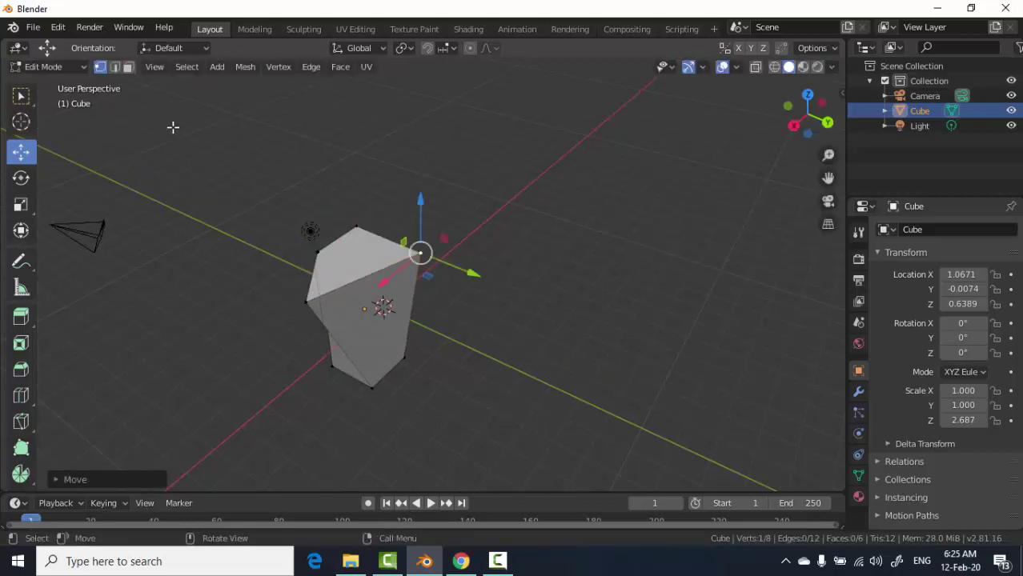
Pull a top edge outward and upward to slant the shape, then select the top face.
{"action": "key", "text": "2"}
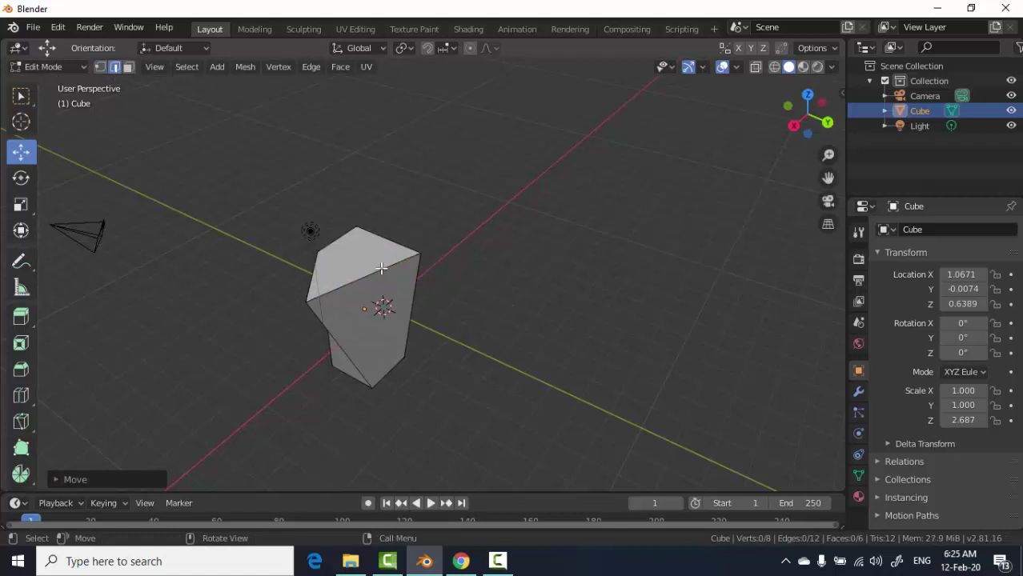
{"action": "left_click", "coordinate": [381, 269]}
{"action": "left_click_drag", "start_coordinate": [415, 311], "coordinate": [463, 331]}
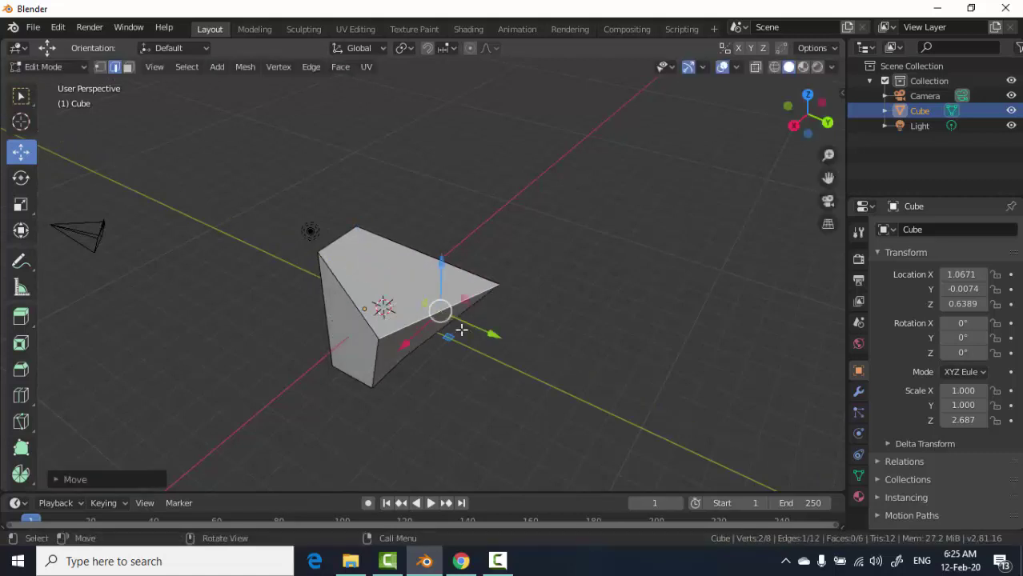
{"action": "left_click_drag", "start_coordinate": [442, 258], "coordinate": [486, 246]}
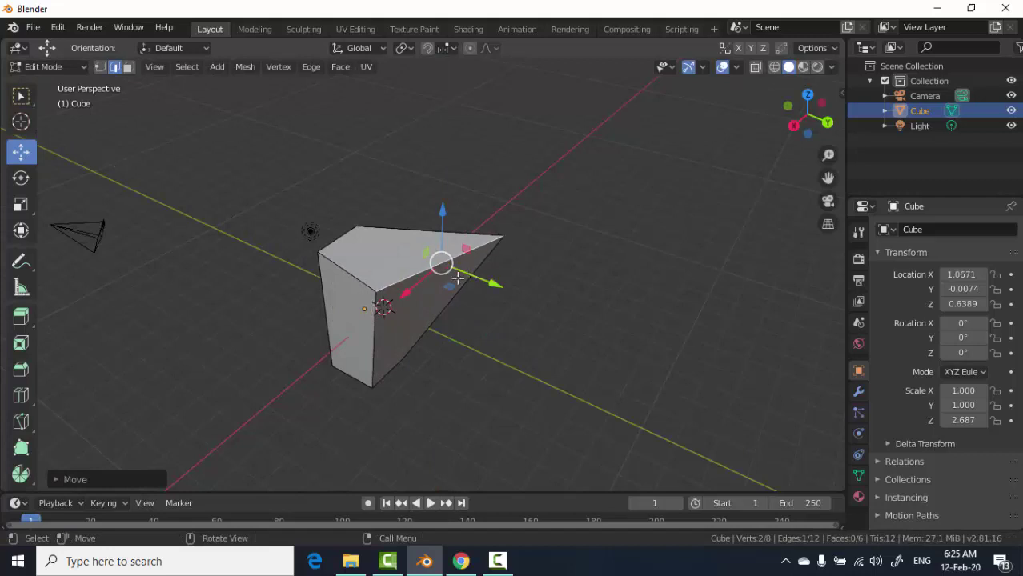
{"action": "left_click", "coordinate": [127, 67]}
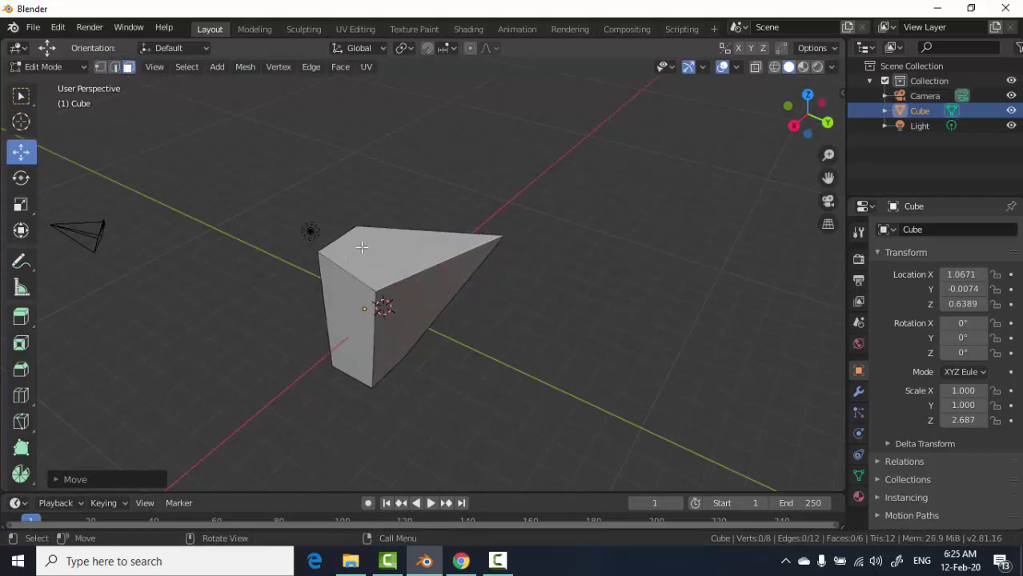
{"action": "left_click", "coordinate": [387, 267]}
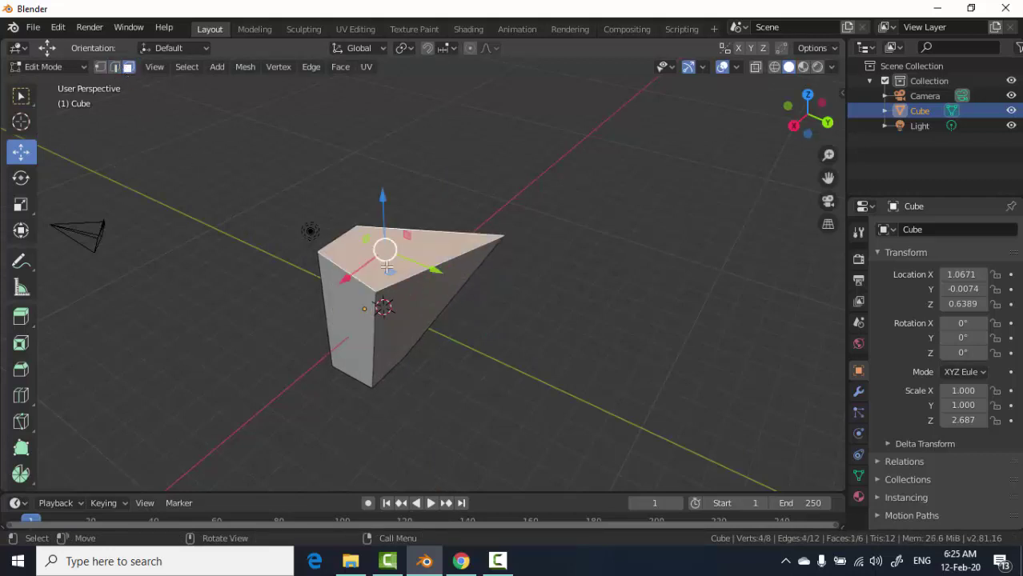
{"action": "left_click", "coordinate": [21, 316]}
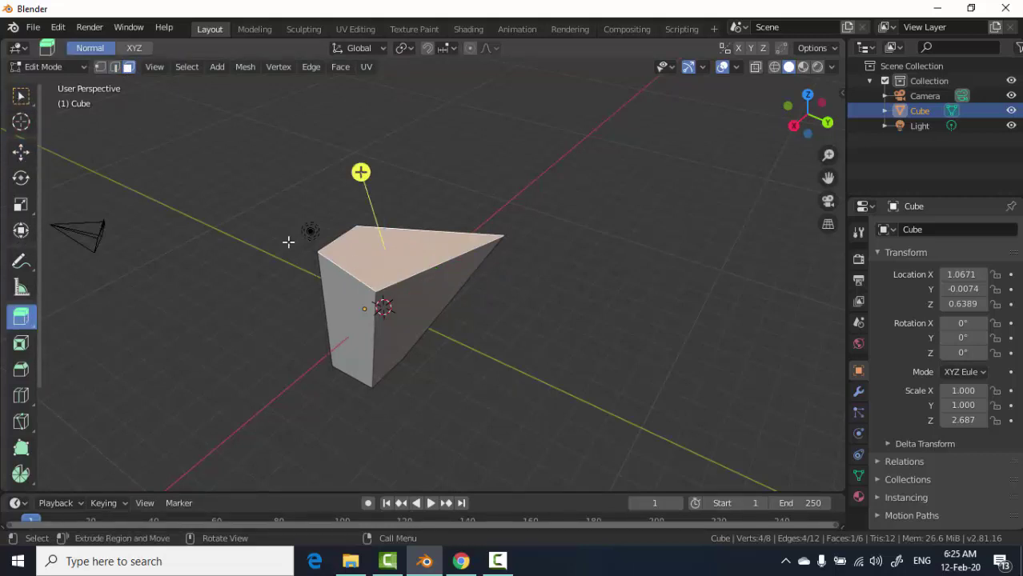
{"action": "left_click", "coordinate": [20, 152]}
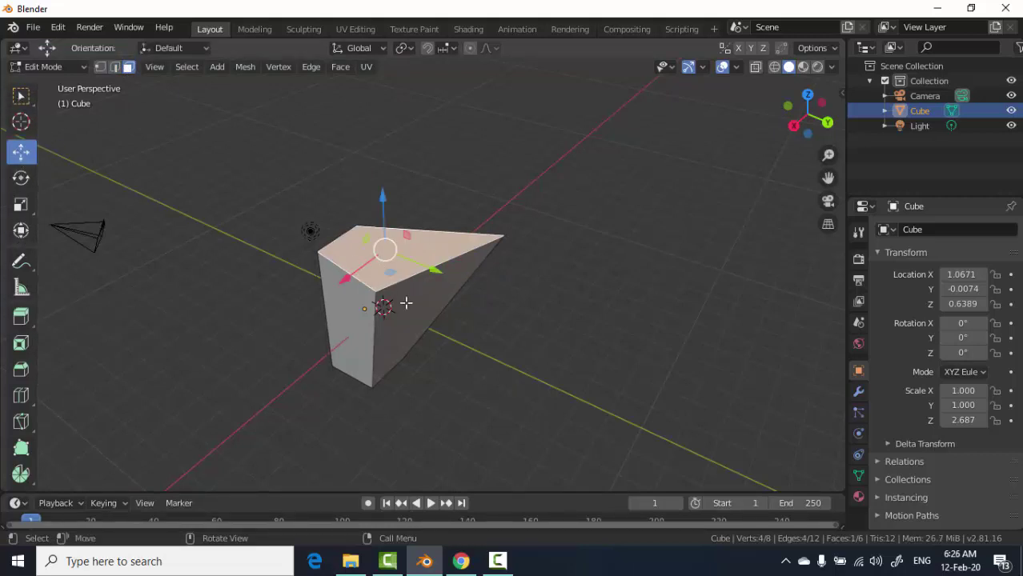
{"action": "middle_click_drag", "start_coordinate": [401, 317], "coordinate": [320, 297]}
{"action": "left_click", "coordinate": [366, 270]}
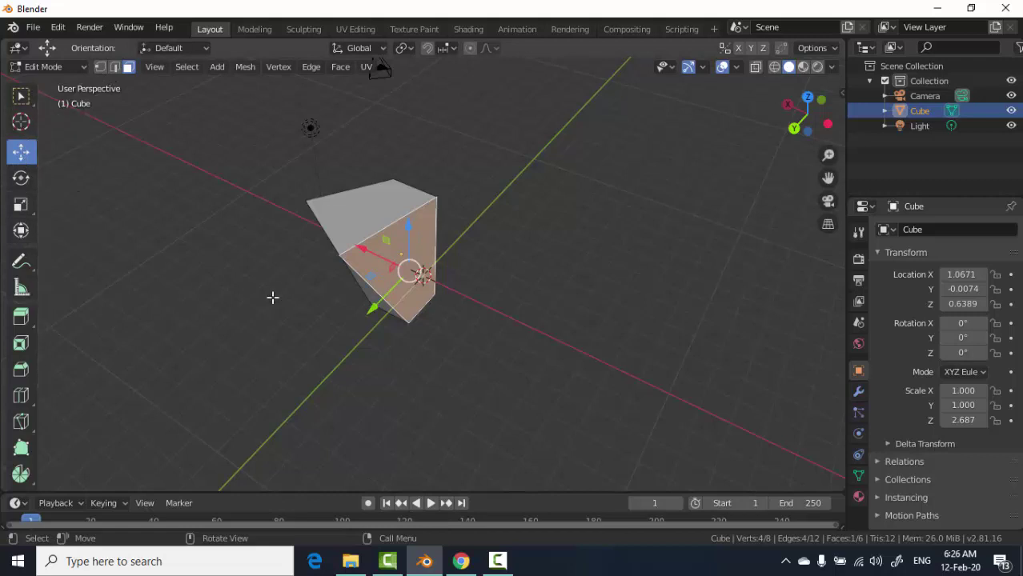
{"action": "left_click", "coordinate": [21, 96]}
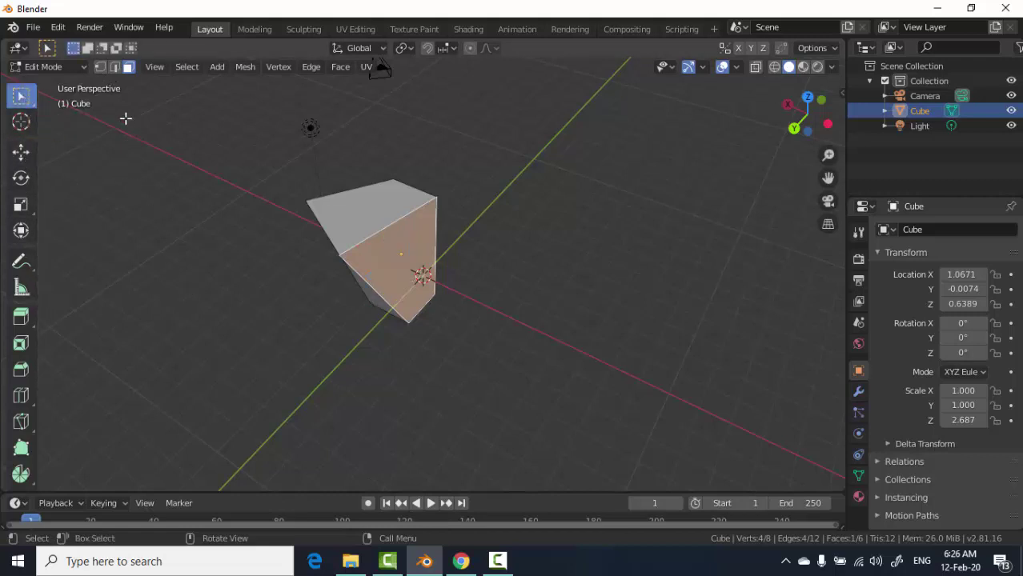
Switch to Object Mode, delete the wedge, and add a 2 m cube at the origin.
{"action": "left_click", "coordinate": [16, 48]}
{"action": "key", "text": "Tab"}
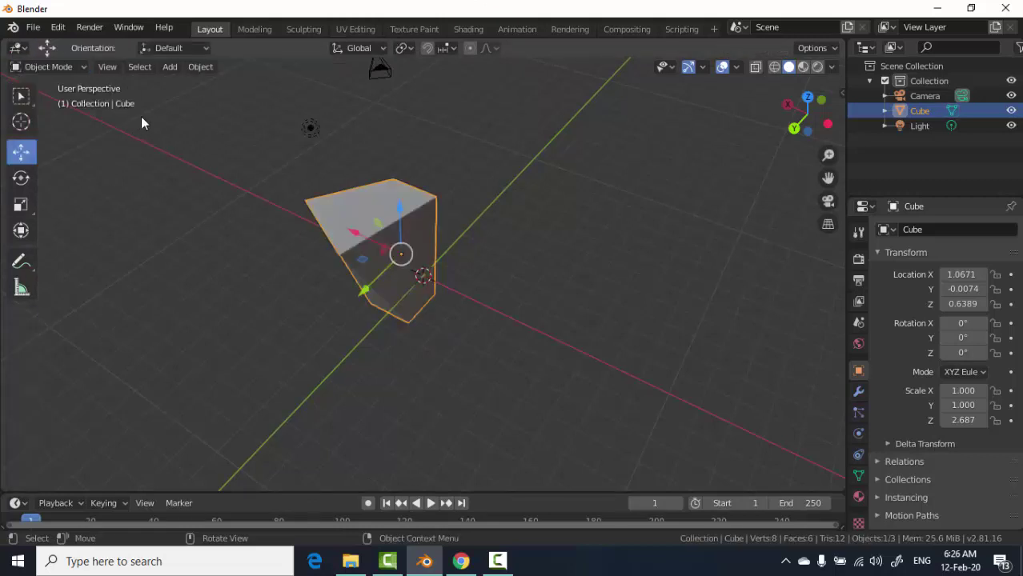
{"action": "key", "text": "Delete"}
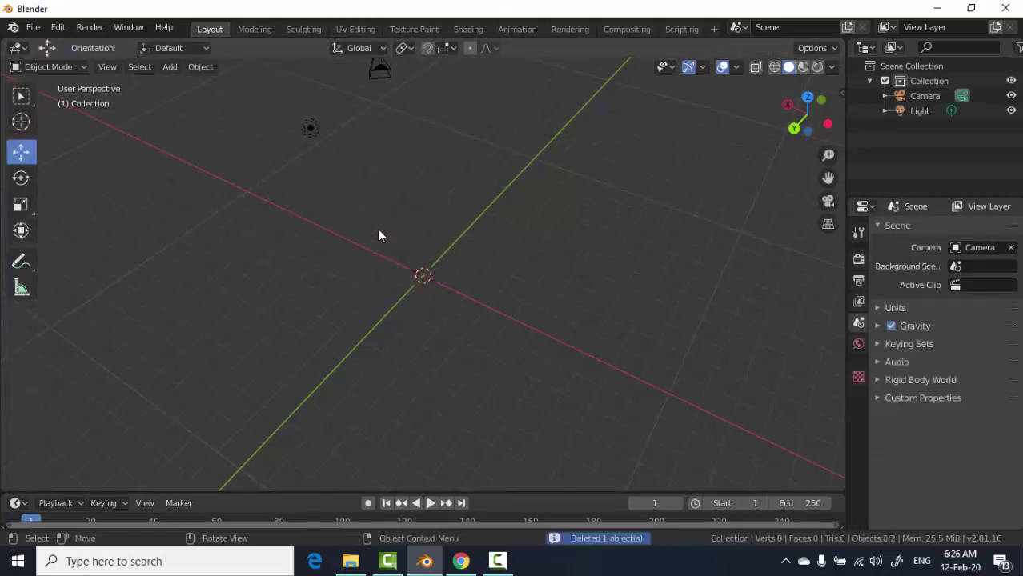
{"action": "left_click", "coordinate": [173, 69]}
{"action": "mouse_move", "coordinate": [192, 84]}
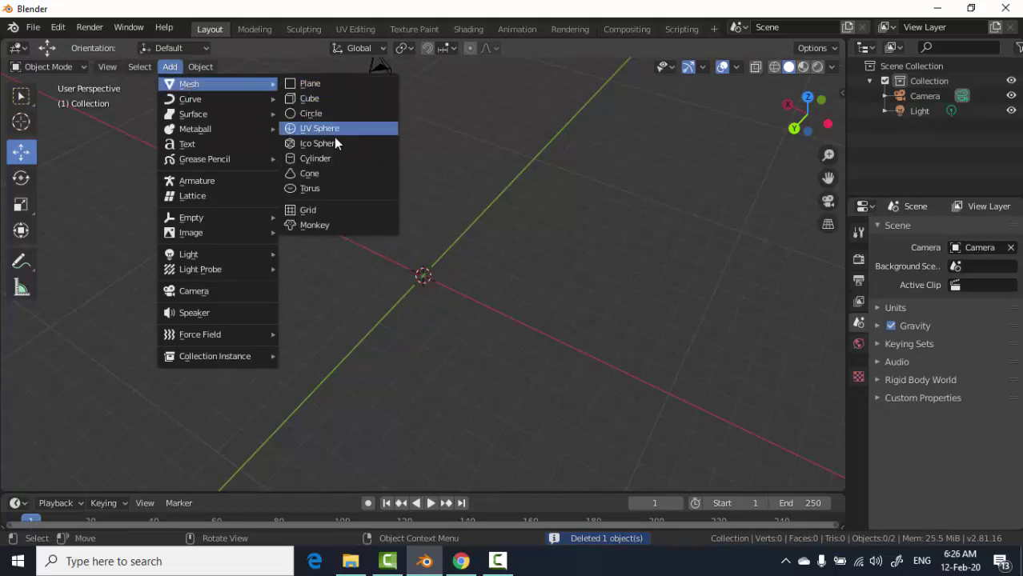
{"action": "left_click", "coordinate": [320, 99]}
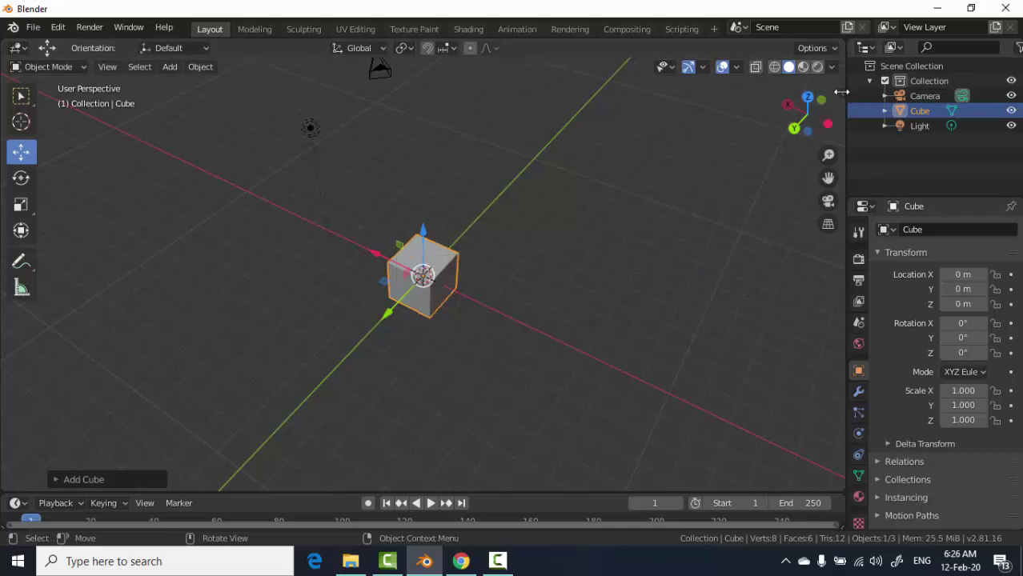
Show the cube's transforms in the N sidebar, trial-stretch Dimensions X, then undo it.
{"action": "key", "text": "n"}
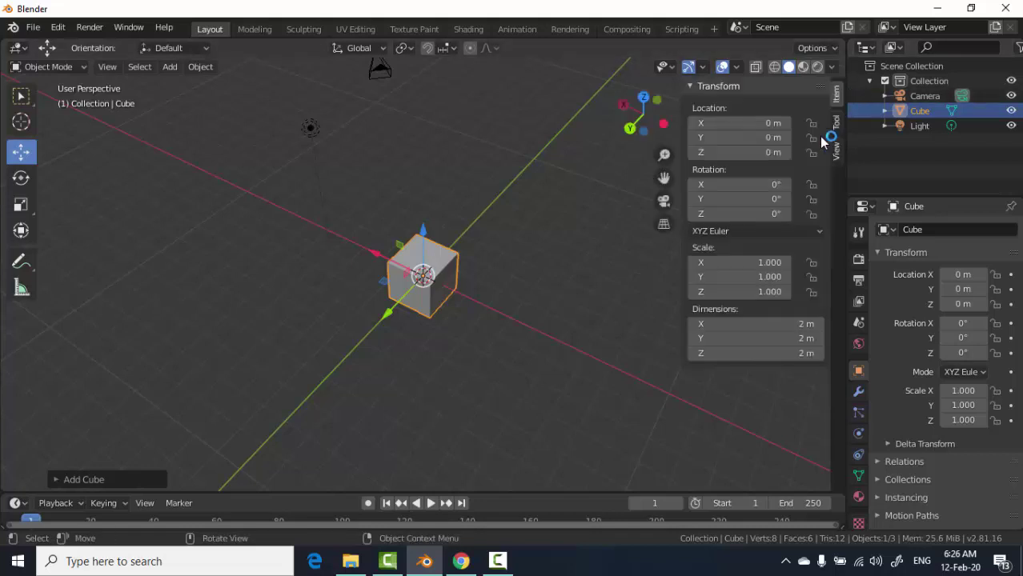
{"action": "key", "text": "n"}
{"action": "key", "text": "n"}
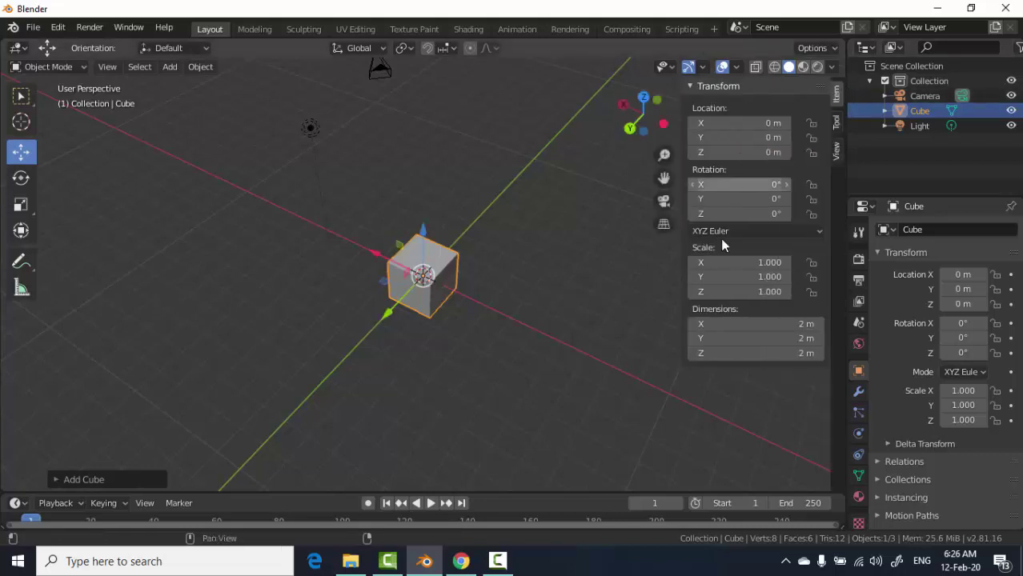
{"action": "left_click", "coordinate": [534, 249]}
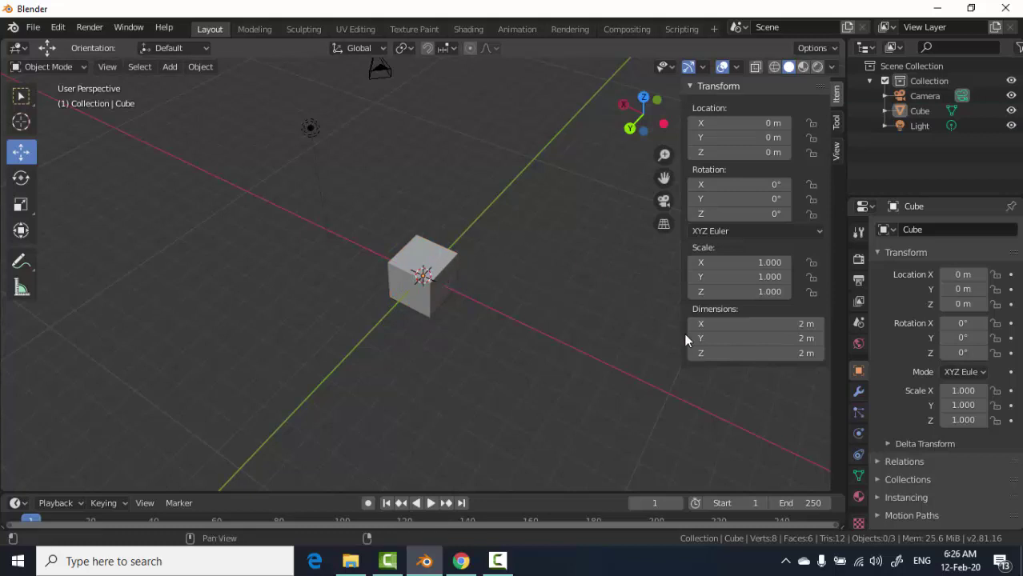
{"action": "left_click_drag", "start_coordinate": [687, 324], "coordinate": [720, 323]}
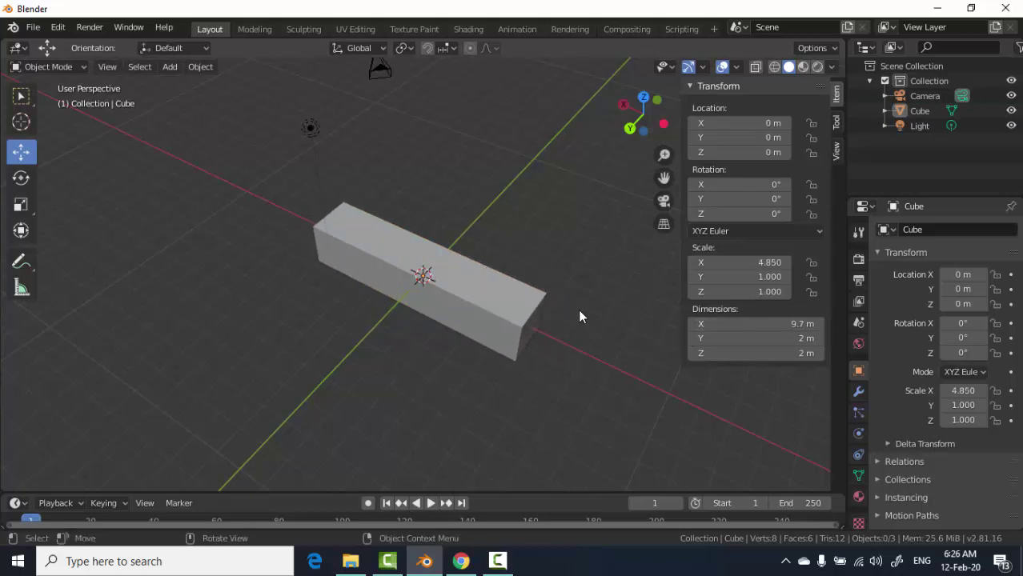
{"action": "key", "text": "ctrl+z"}
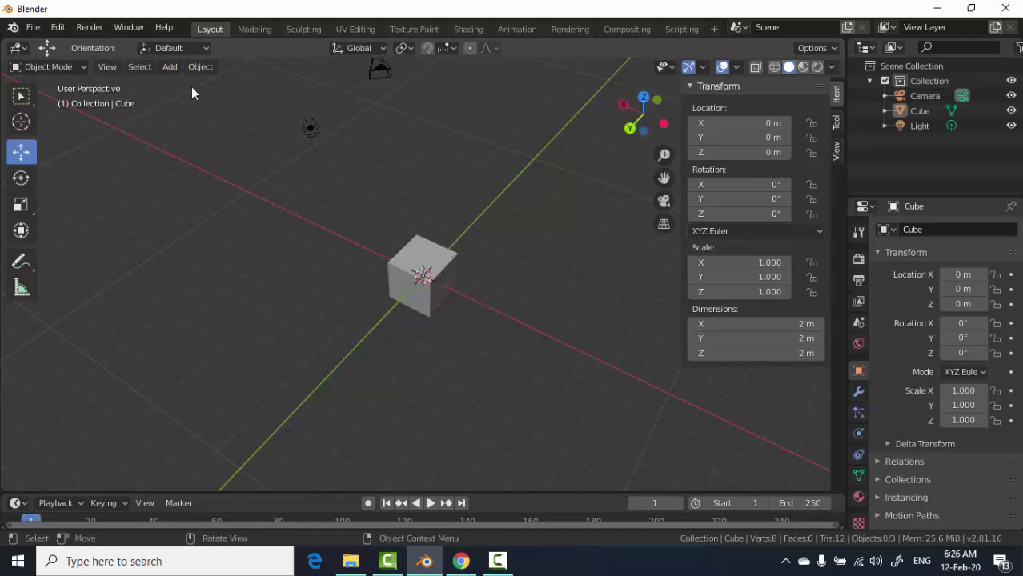
{"action": "left_click", "coordinate": [170, 67]}
{"action": "mouse_move", "coordinate": [189, 84]}
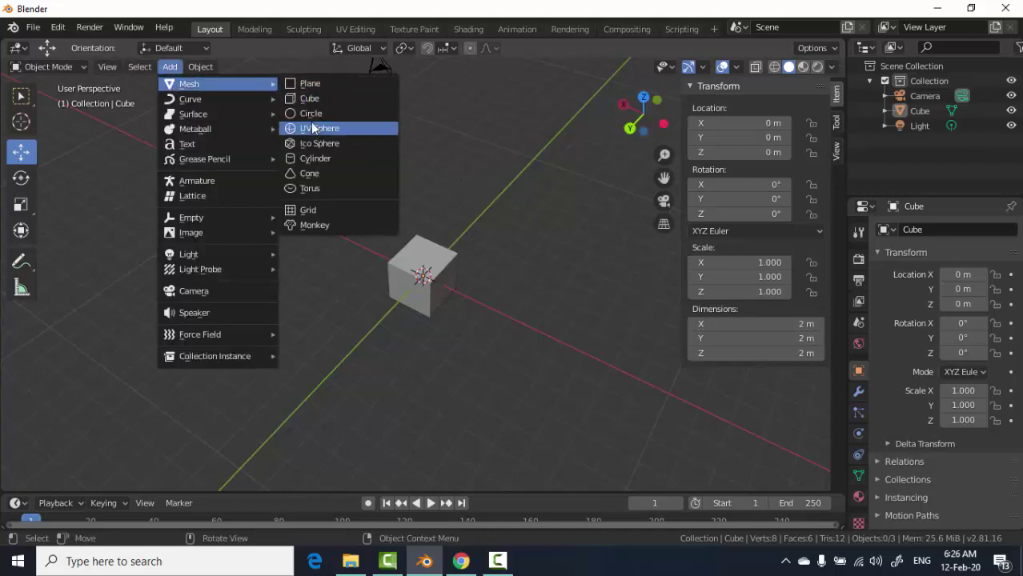
Add a cylinder, slide it along X, and undo a trial X stretch.
{"action": "left_click", "coordinate": [312, 159]}
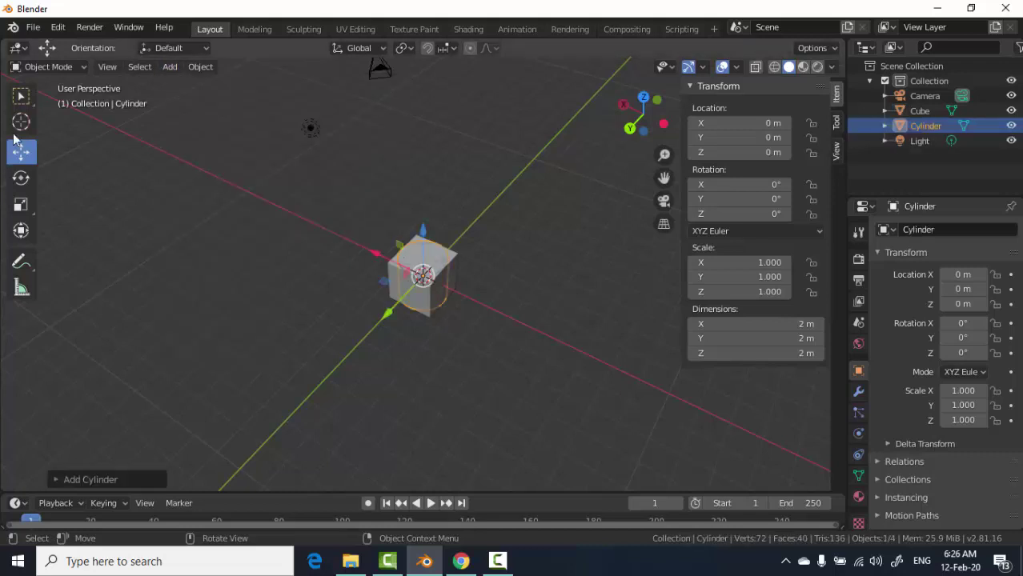
{"action": "left_click_drag", "start_coordinate": [376, 253], "coordinate": [288, 229]}
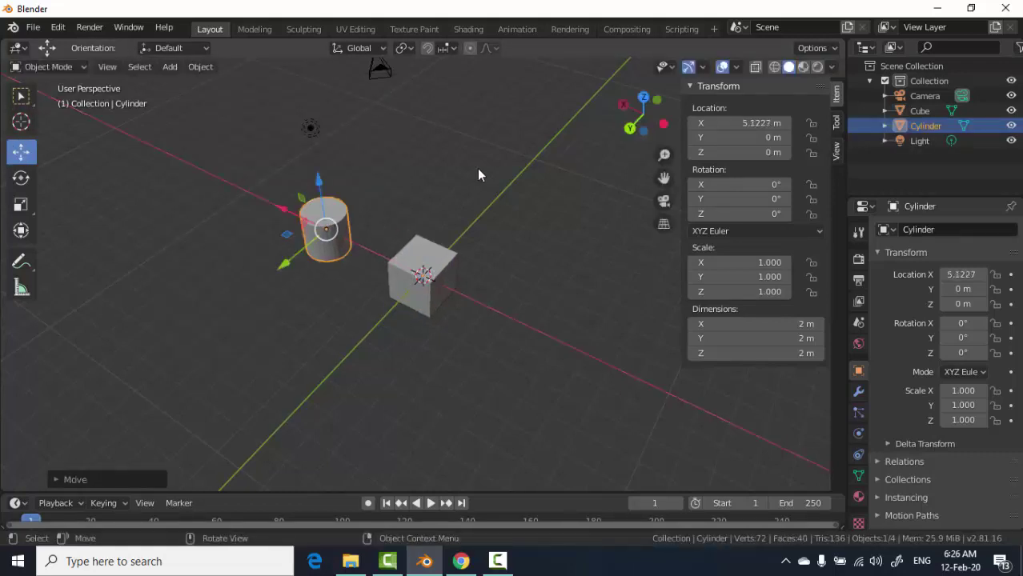
{"action": "left_click", "coordinate": [608, 257]}
{"action": "mouse_move", "coordinate": [731, 332]}
{"action": "left_mouse_down"}
{"action": "mouse_move", "coordinate": [768, 332]}
{"action": "mouse_move", "coordinate": [720, 328]}
{"action": "left_mouse_up"}
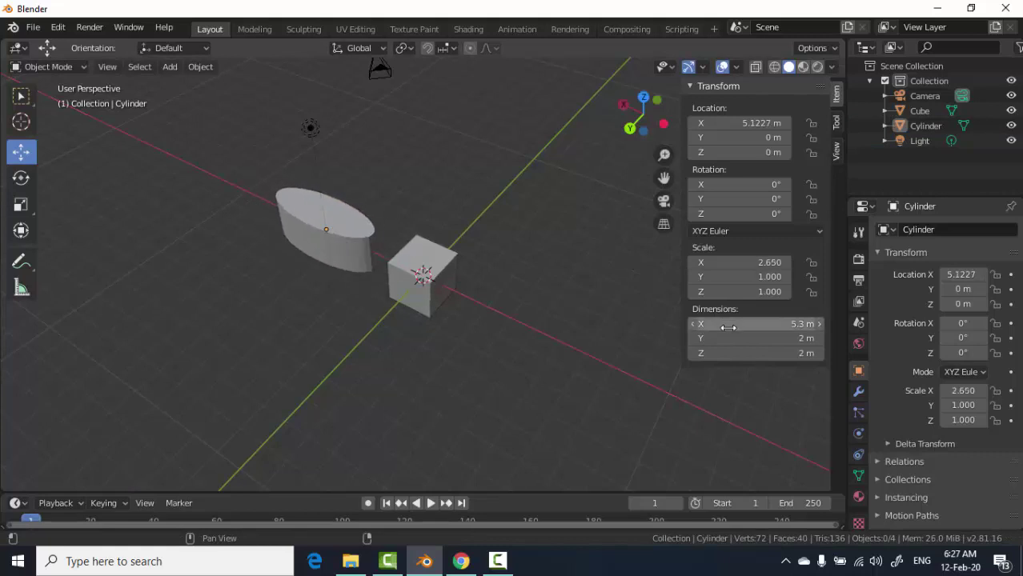
{"action": "key", "text": "ctrl+z"}
Delete the light and the cylinder, leaving only the camera and cube.
{"action": "left_click", "coordinate": [432, 256]}
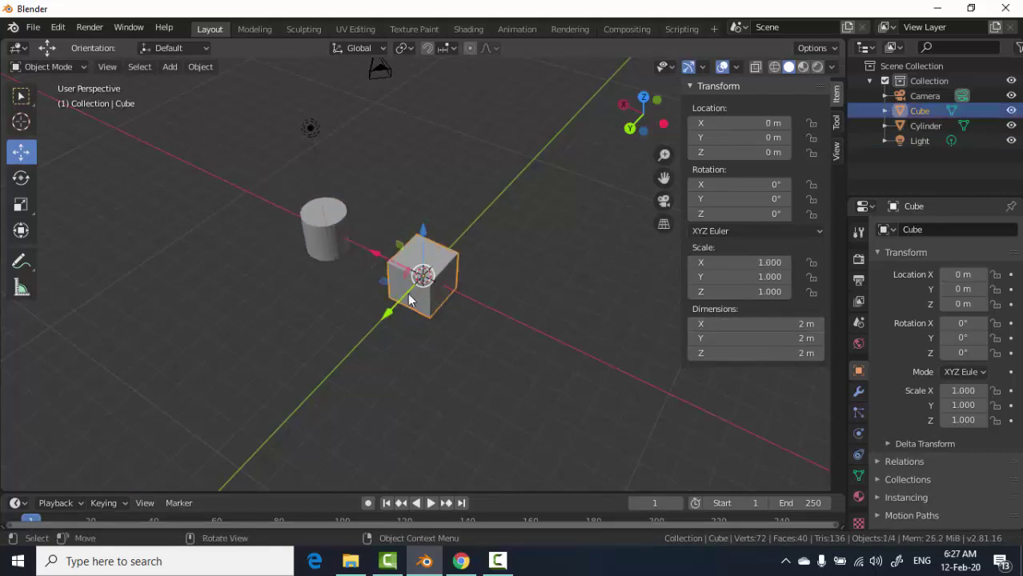
{"action": "left_click", "coordinate": [325, 235]}
{"action": "key", "text": "Delete"}
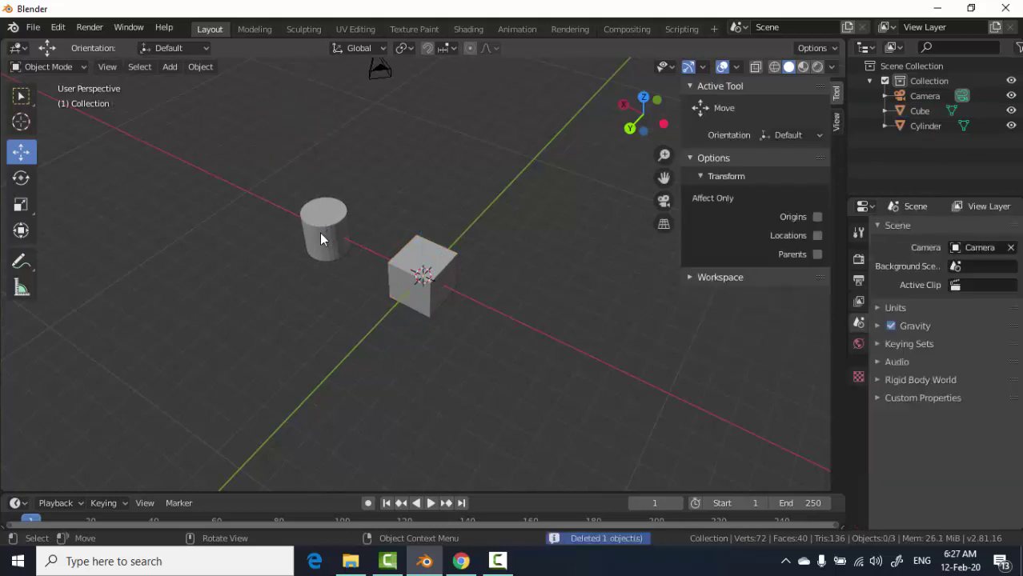
{"action": "left_click", "coordinate": [334, 213]}
{"action": "key", "text": "Delete"}
Set the cube's dimensions to X 5 m, Y 5 m and Z 0.5 m, then hide the sidebar.
{"action": "left_click", "coordinate": [407, 244]}
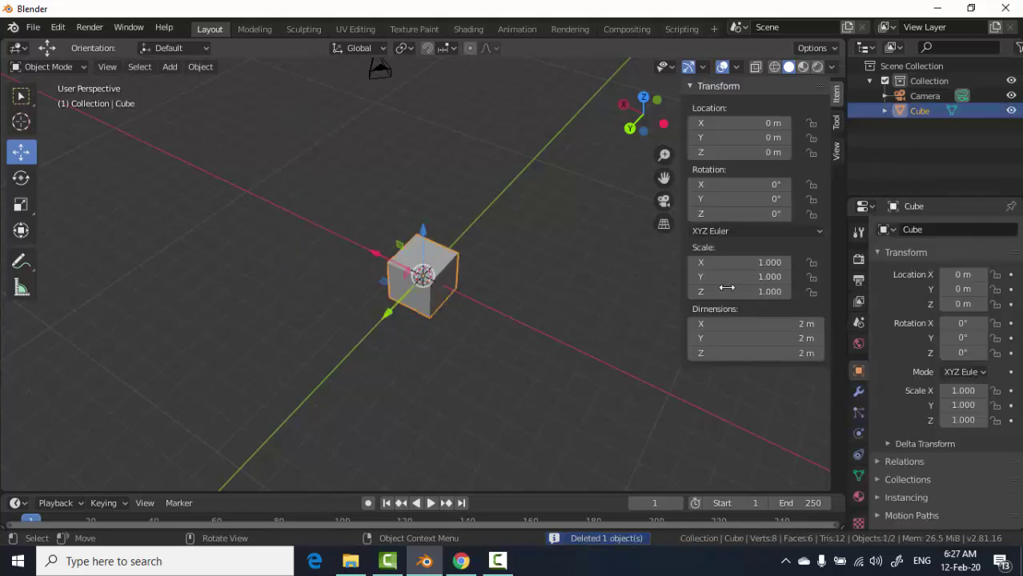
{"action": "left_click", "coordinate": [764, 323]}
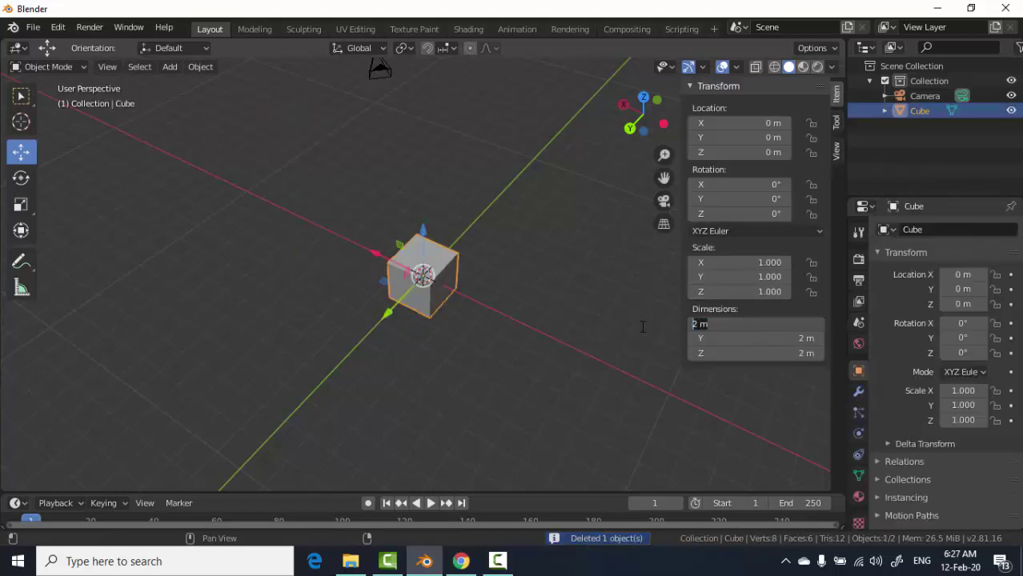
{"action": "key", "text": "Escape"}
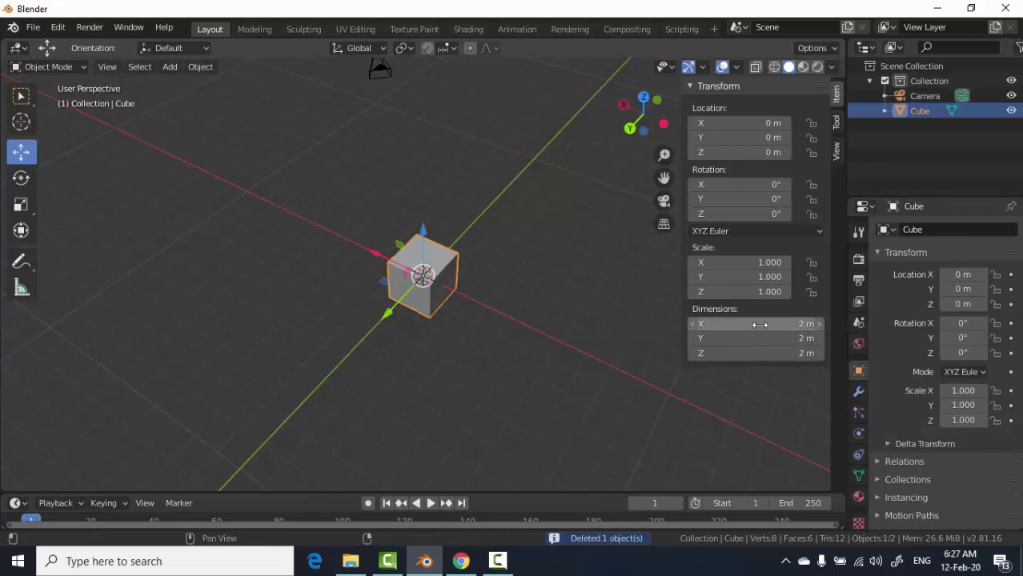
{"action": "left_click", "coordinate": [744, 324]}
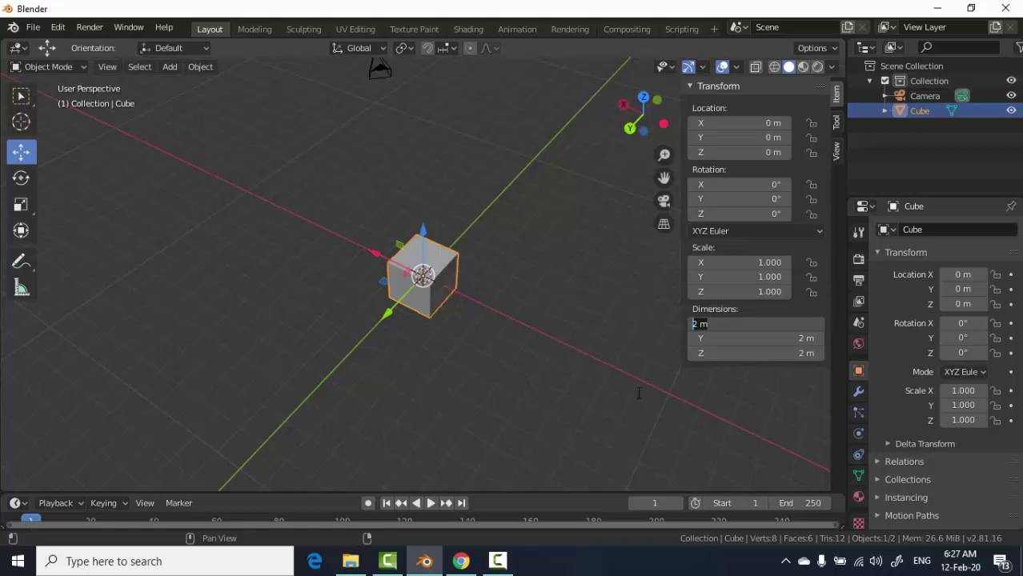
{"action": "type", "text": "5"}
{"action": "key", "text": "Return"}
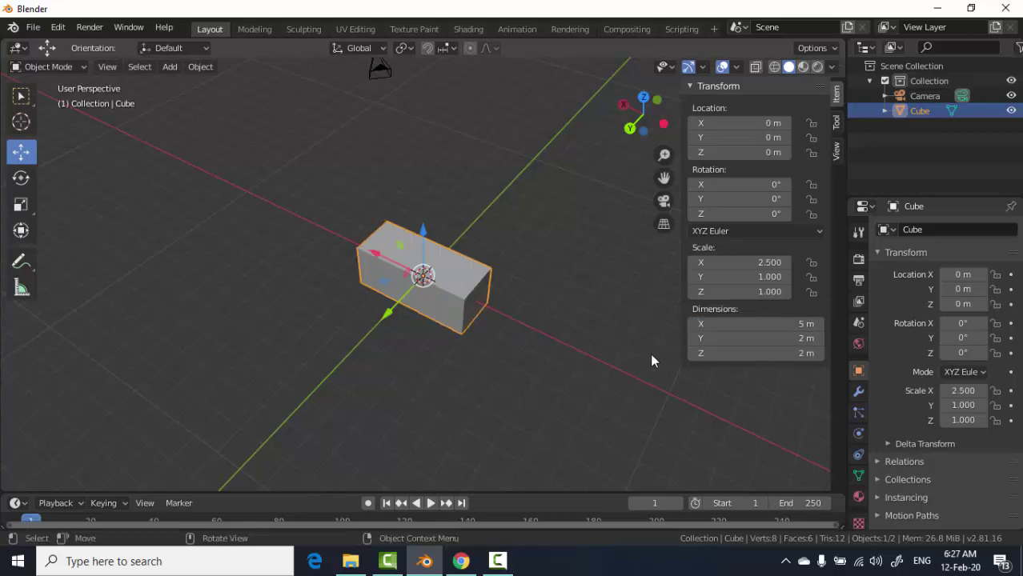
{"action": "left_click", "coordinate": [720, 339]}
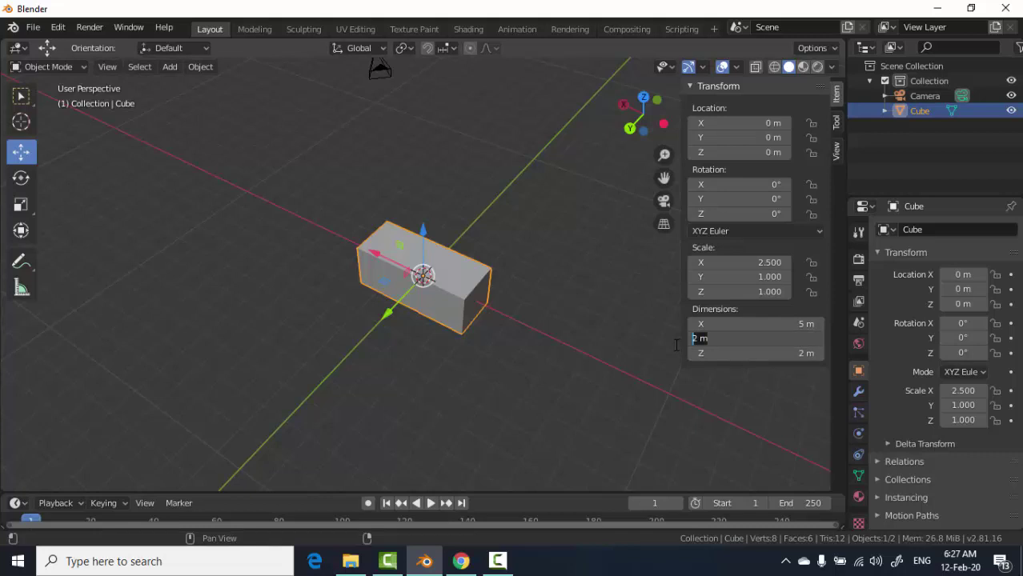
{"action": "type", "text": "5"}
{"action": "key", "text": "Return"}
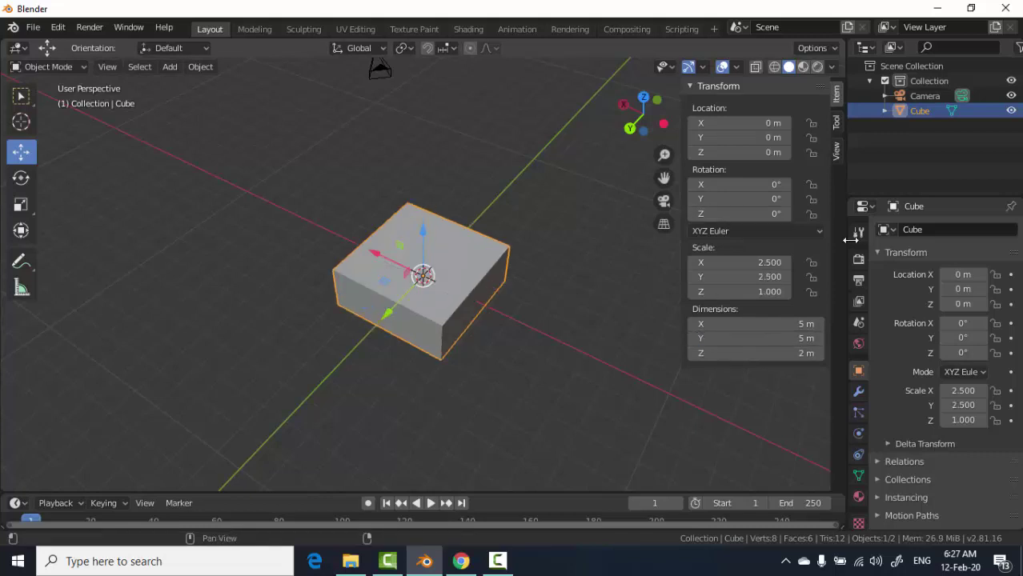
{"action": "left_click", "coordinate": [721, 353]}
{"action": "type", "text": "0.5"}
{"action": "key", "text": "Return"}
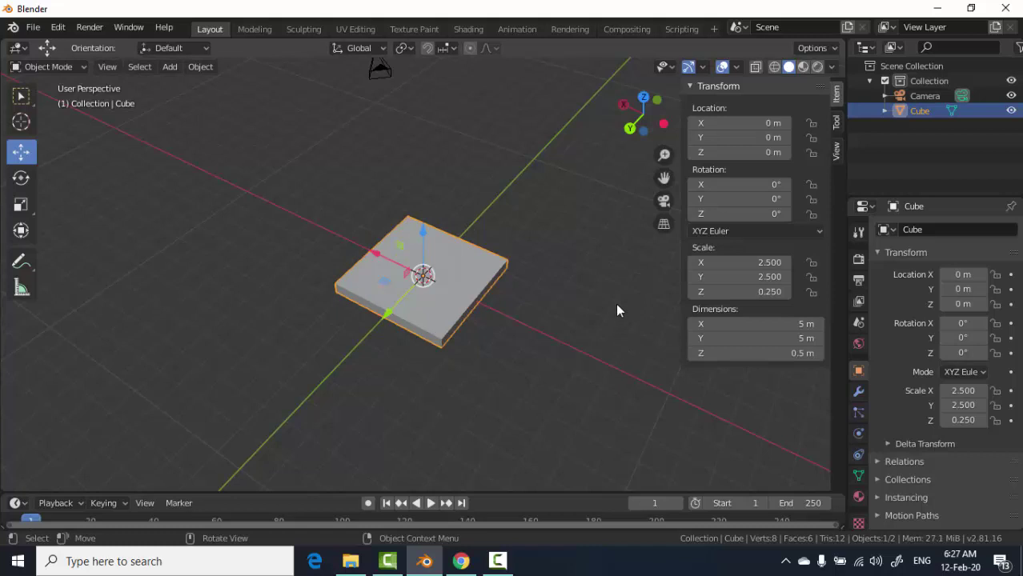
{"action": "left_click", "coordinate": [615, 311]}
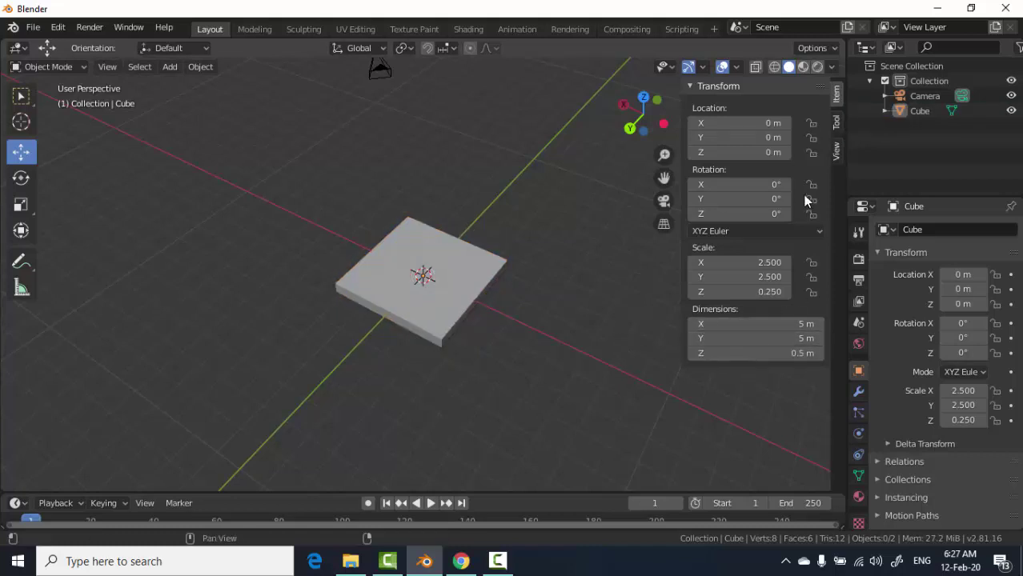
{"action": "key", "text": "n"}
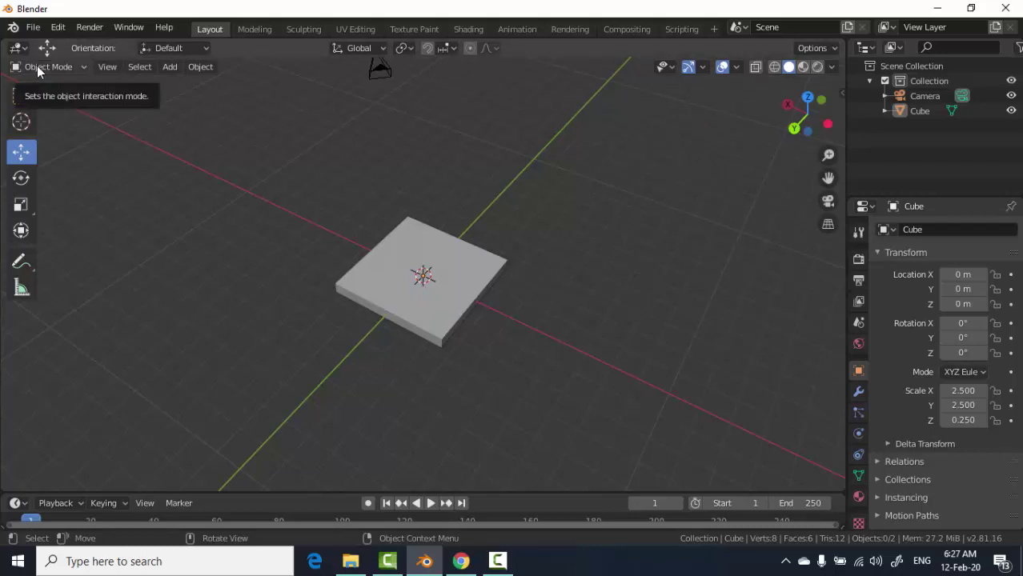
Put the slab in Edit Mode, show the sidebar, and deselect all mesh elements.
{"action": "left_click", "coordinate": [36, 66]}
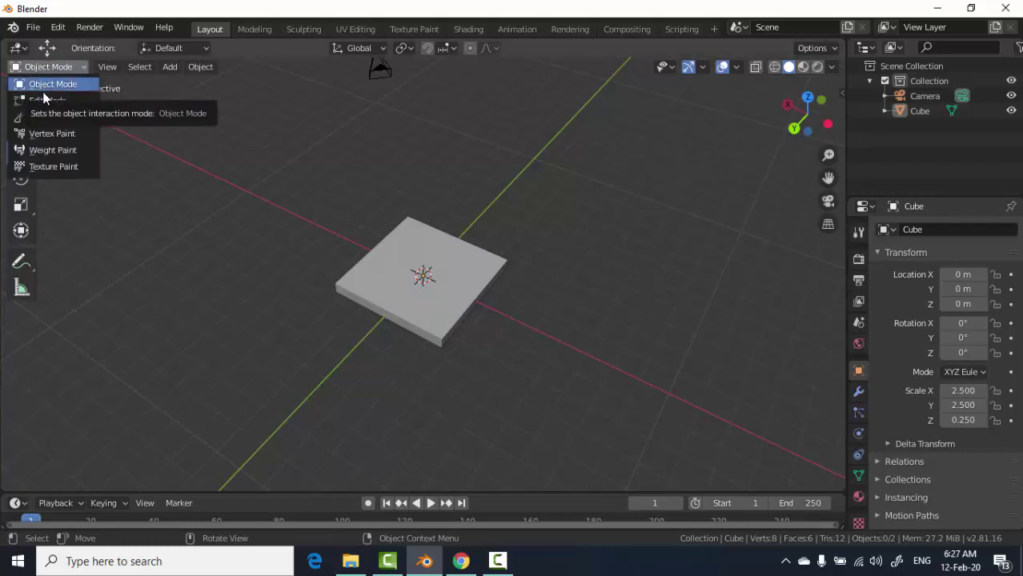
{"action": "left_click", "coordinate": [44, 66]}
{"action": "left_click", "coordinate": [44, 100]}
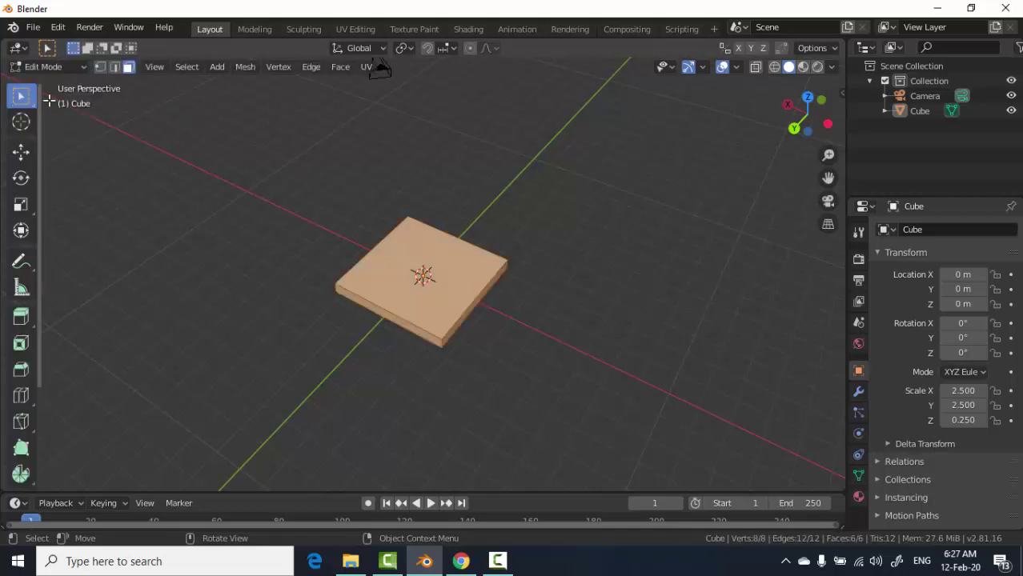
{"action": "key", "text": "n"}
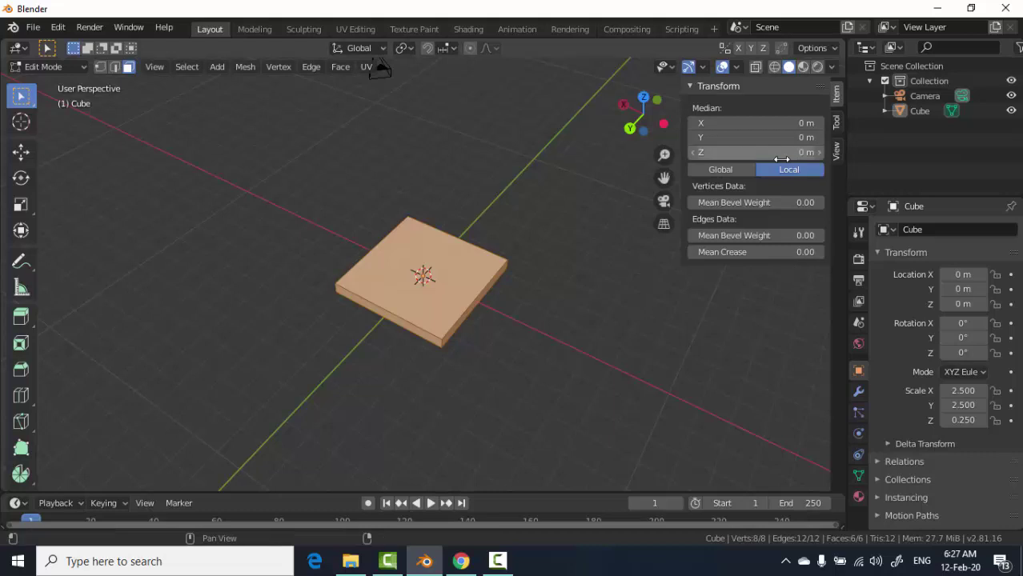
{"action": "left_click", "coordinate": [244, 195]}
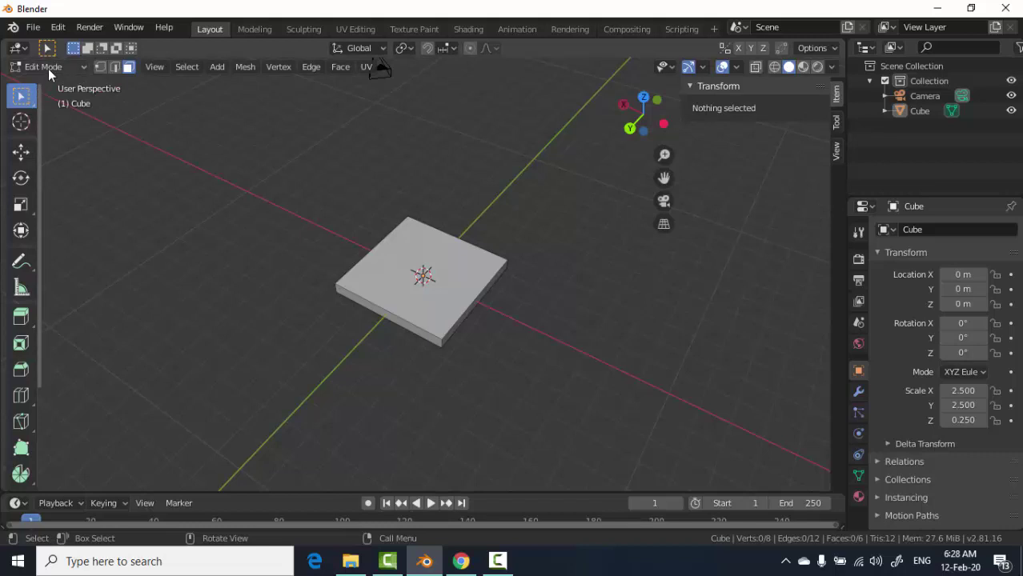
{"action": "left_click", "coordinate": [49, 67]}
{"action": "left_click", "coordinate": [46, 100]}
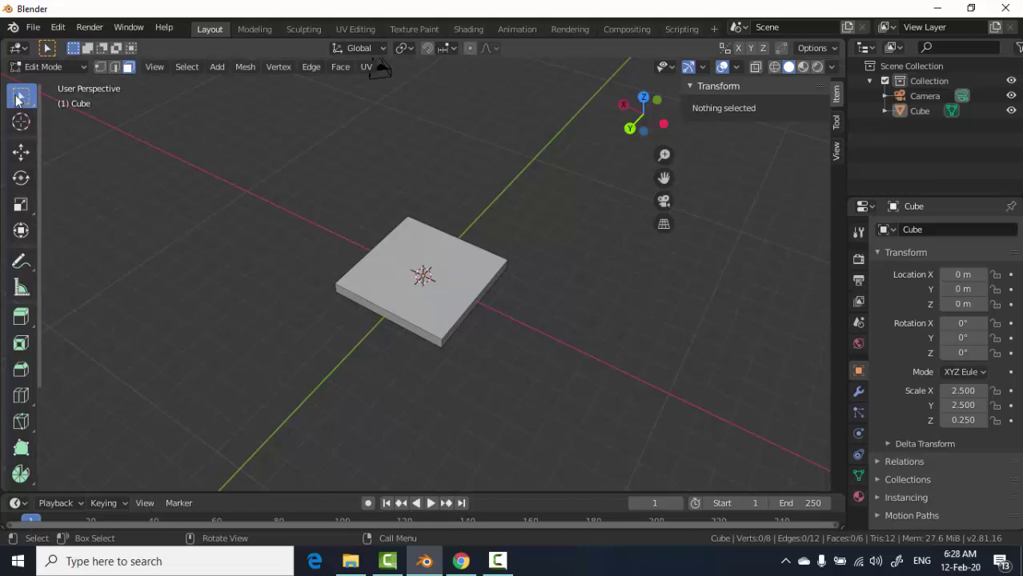
Select the slab's bottom face from below, trial-move it down, then undo the move.
{"action": "left_click", "coordinate": [408, 246]}
{"action": "mouse_move", "coordinate": [373, 268]}
{"action": "middle_mouse_down"}
{"action": "mouse_move", "coordinate": [425, 189]}
{"action": "mouse_move", "coordinate": [413, 114]}
{"action": "middle_mouse_up"}
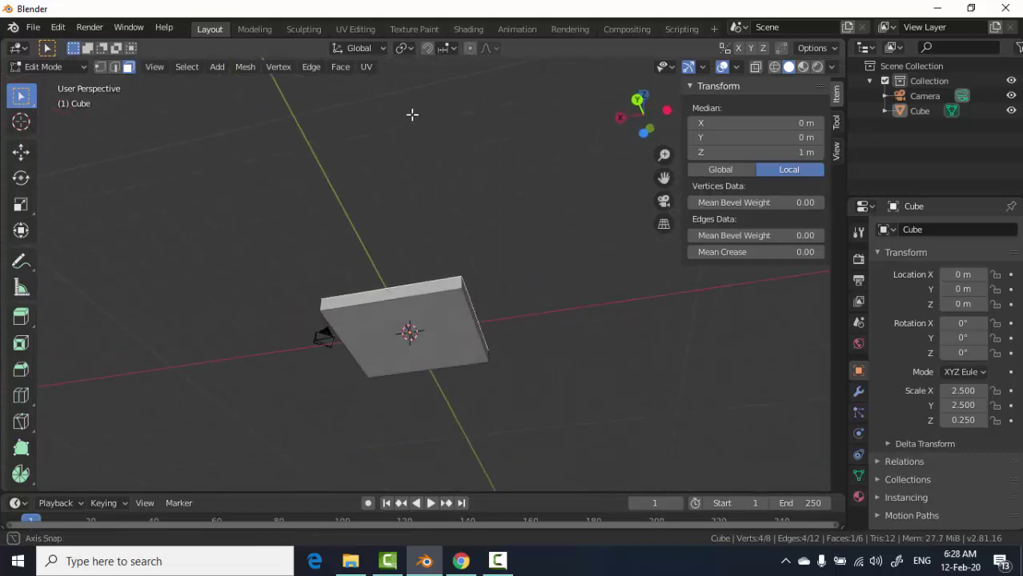
{"action": "left_click", "coordinate": [450, 306]}
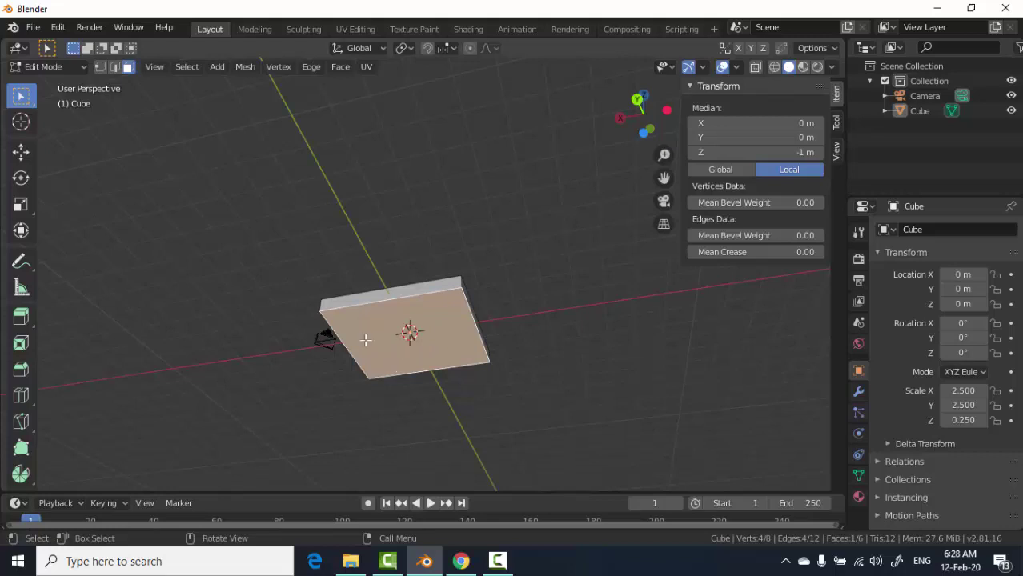
{"action": "left_click", "coordinate": [20, 150]}
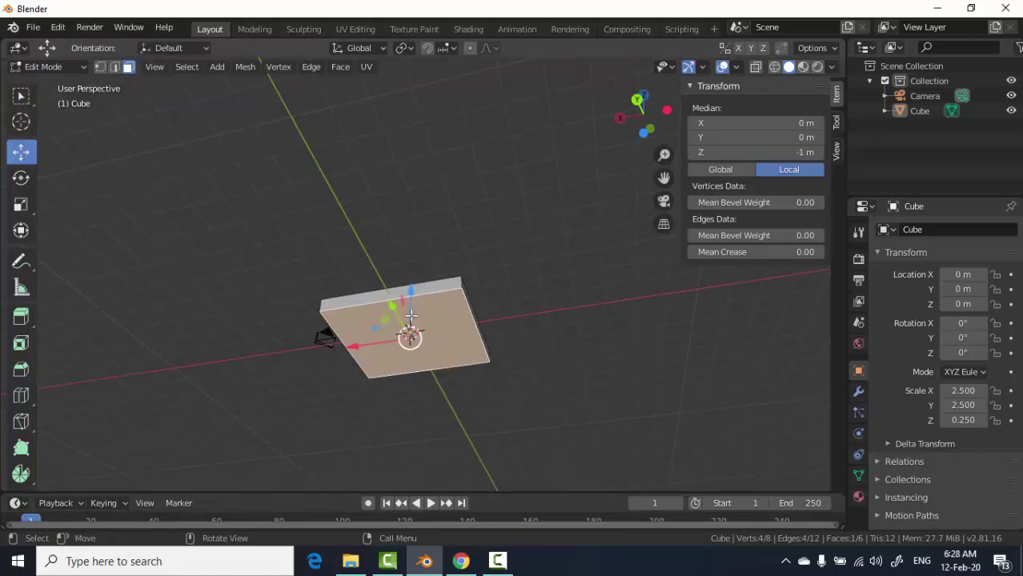
{"action": "mouse_move", "coordinate": [410, 291]}
{"action": "left_mouse_down"}
{"action": "mouse_move", "coordinate": [384, 387]}
{"action": "mouse_move", "coordinate": [321, 372]}
{"action": "mouse_move", "coordinate": [344, 356]}
{"action": "left_mouse_up"}
{"action": "key", "text": "ctrl+z"}
{"action": "mouse_move", "coordinate": [441, 297]}
{"action": "middle_mouse_down"}
{"action": "mouse_move", "coordinate": [380, 360]}
{"action": "mouse_move", "coordinate": [364, 397]}
{"action": "middle_mouse_up"}
{"action": "mouse_move", "coordinate": [473, 292]}
{"action": "middle_mouse_down"}
{"action": "mouse_move", "coordinate": [554, 367]}
{"action": "mouse_move", "coordinate": [439, 302]}
{"action": "middle_mouse_up"}
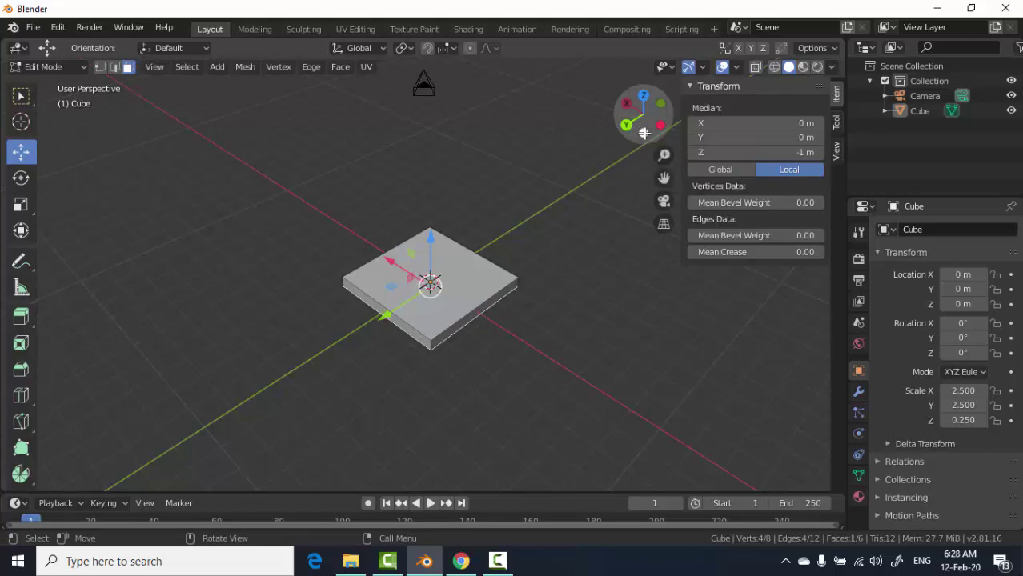
Viewing from below, add loop cuts near the left, right, top and bottom edges, slid toward the border.
{"action": "left_click", "coordinate": [644, 133]}
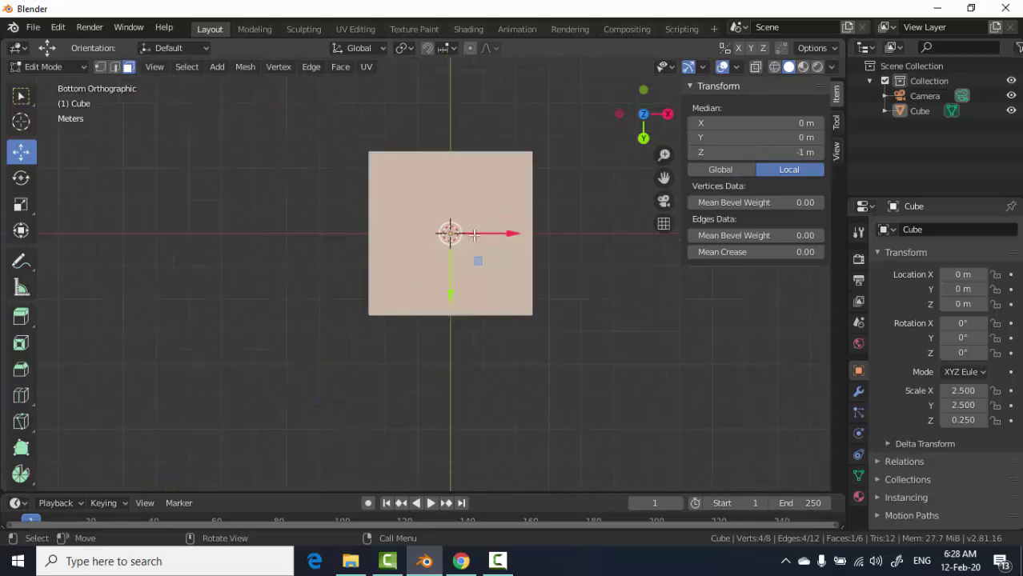
{"action": "scroll", "coordinate": [475, 234], "scroll_direction": "up", "scroll_amount": 2}
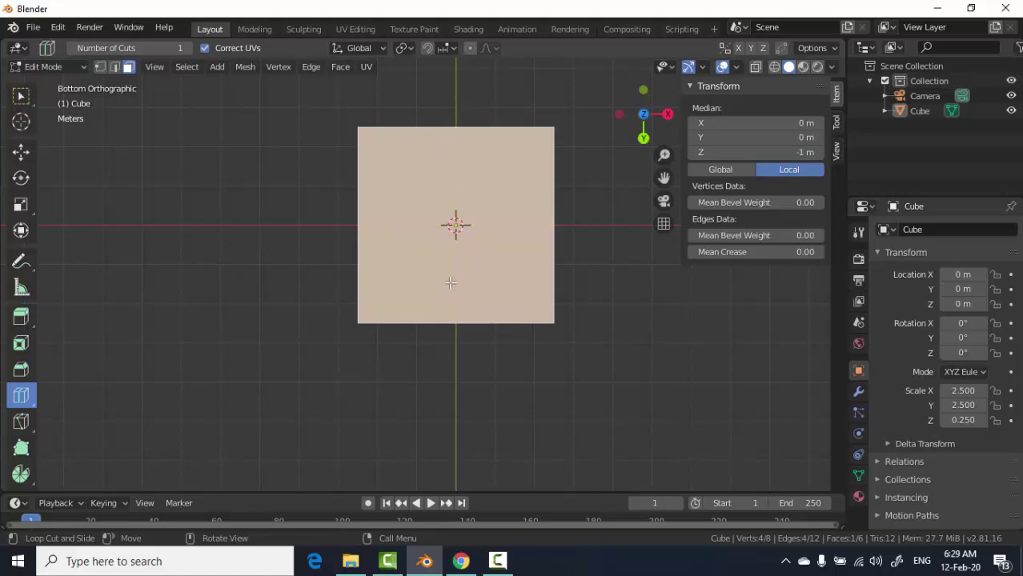
{"action": "left_click_drag", "start_coordinate": [456, 128], "coordinate": [364, 148]}
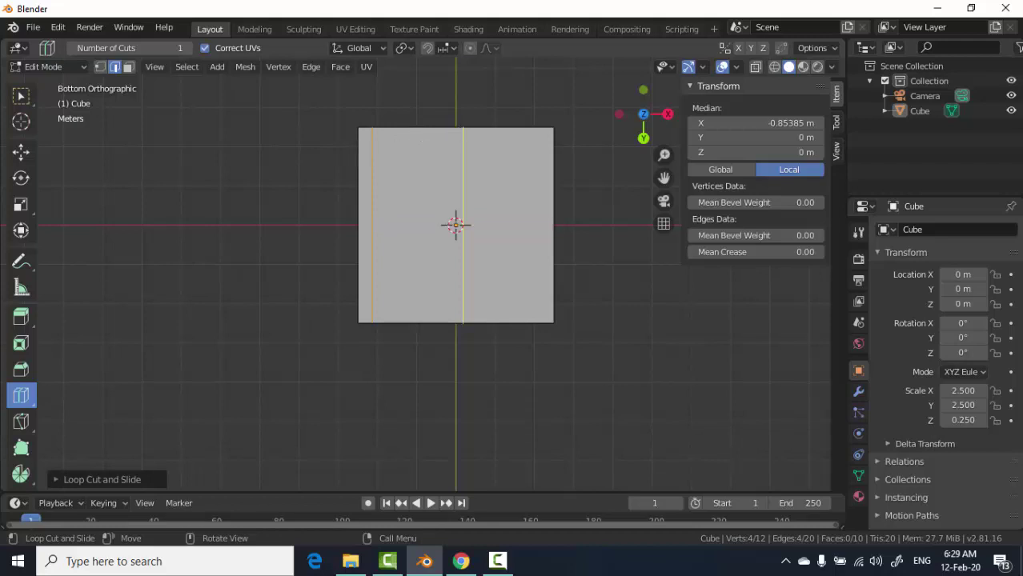
{"action": "left_click_drag", "start_coordinate": [455, 224], "coordinate": [538, 140]}
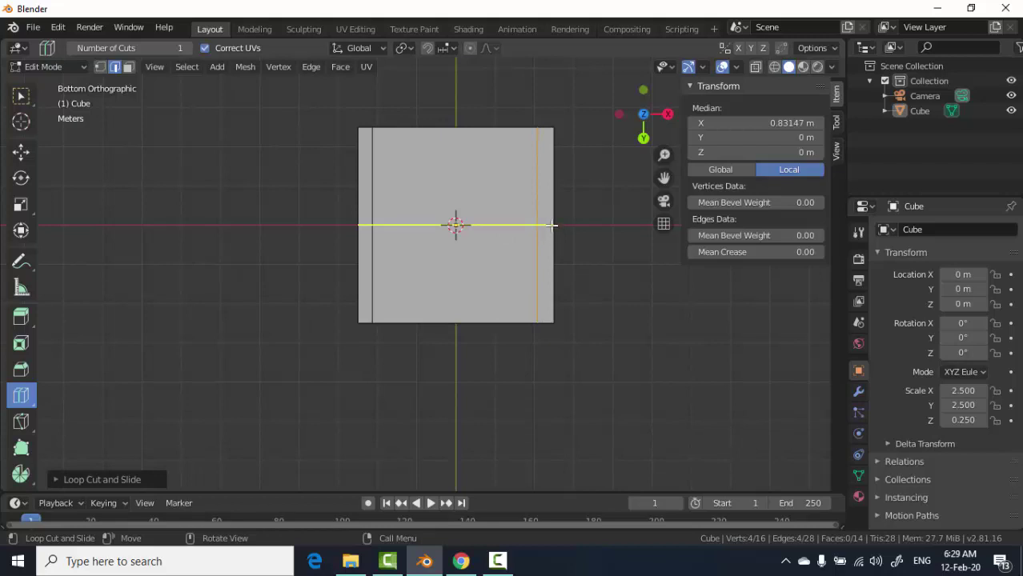
{"action": "left_click_drag", "start_coordinate": [551, 225], "coordinate": [557, 141]}
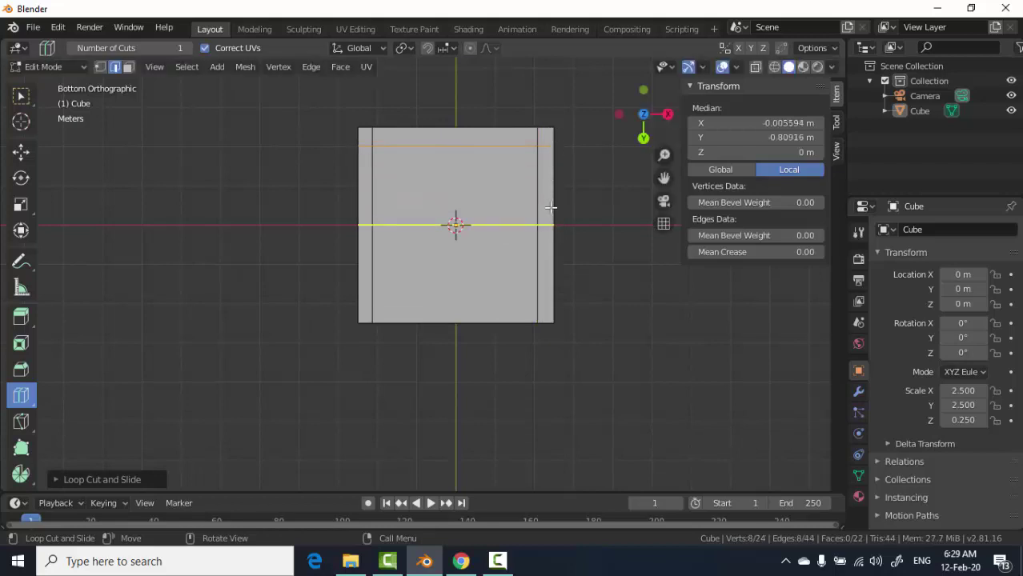
{"action": "left_click_drag", "start_coordinate": [544, 230], "coordinate": [539, 311]}
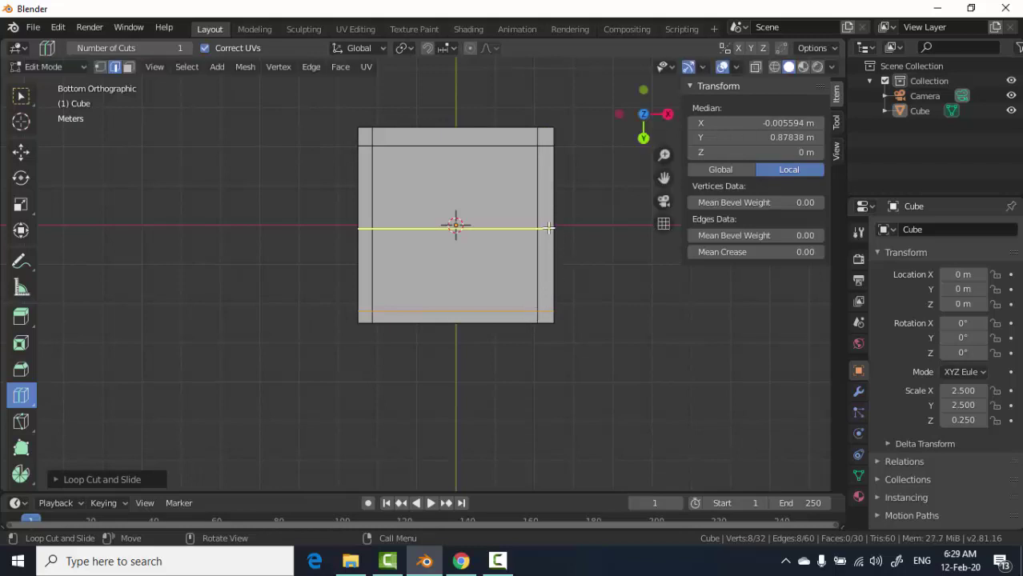
{"action": "left_click_drag", "start_coordinate": [548, 228], "coordinate": [552, 140]}
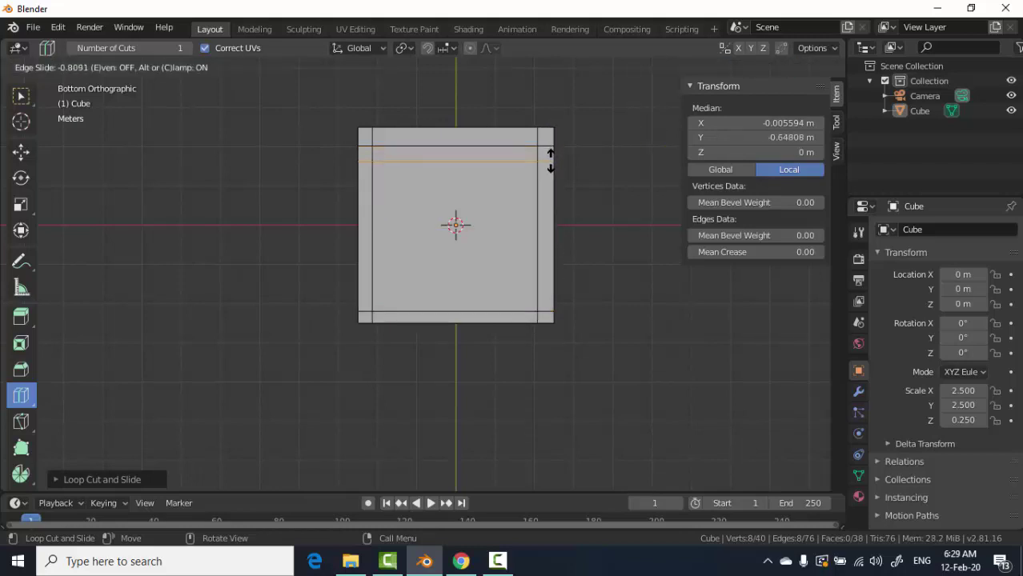
{"action": "left_click_drag", "start_coordinate": [552, 138], "coordinate": [543, 227]}
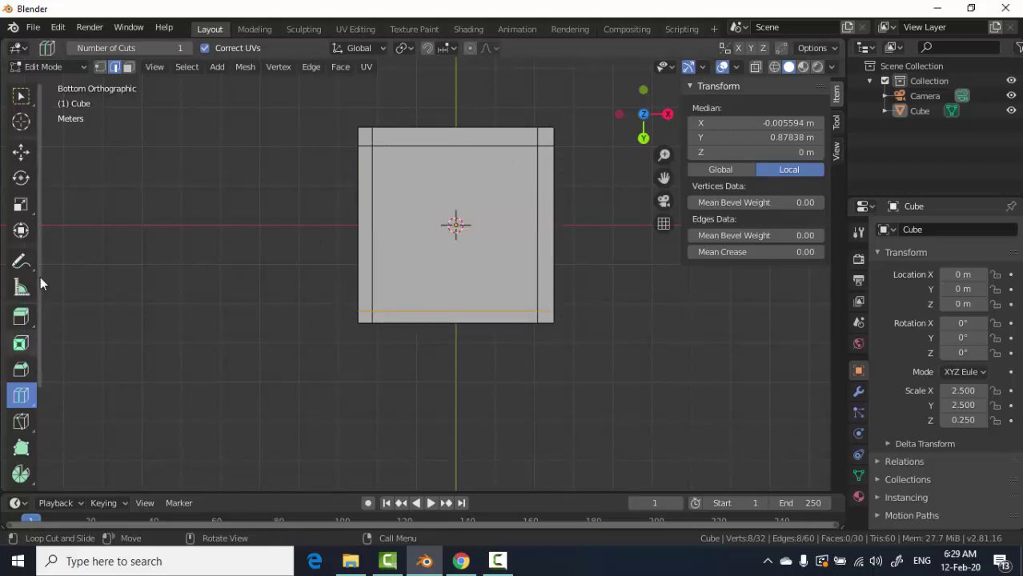
Switch to face select mode and the Move tool.
{"action": "left_click", "coordinate": [128, 68]}
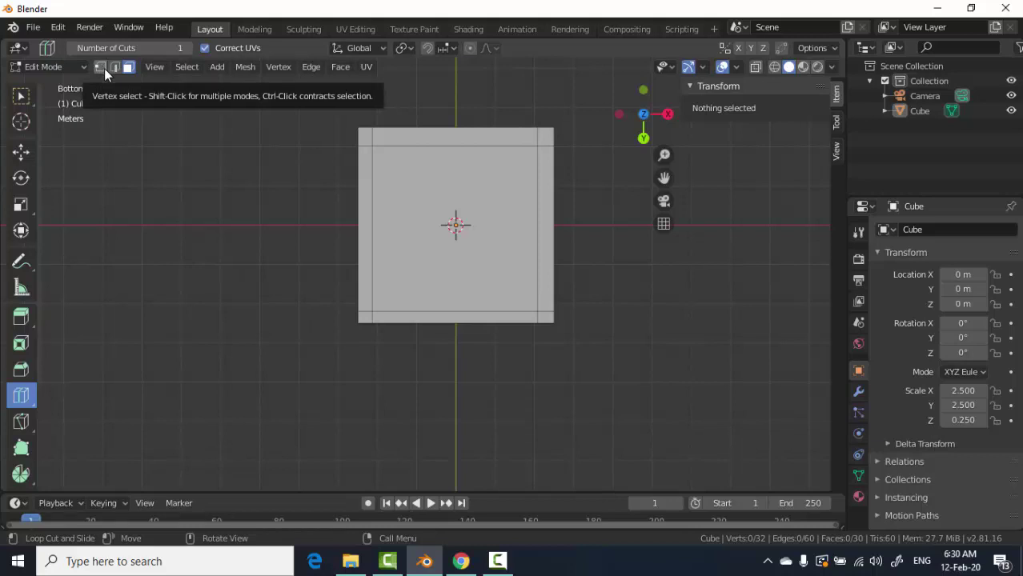
{"action": "left_click", "coordinate": [104, 68]}
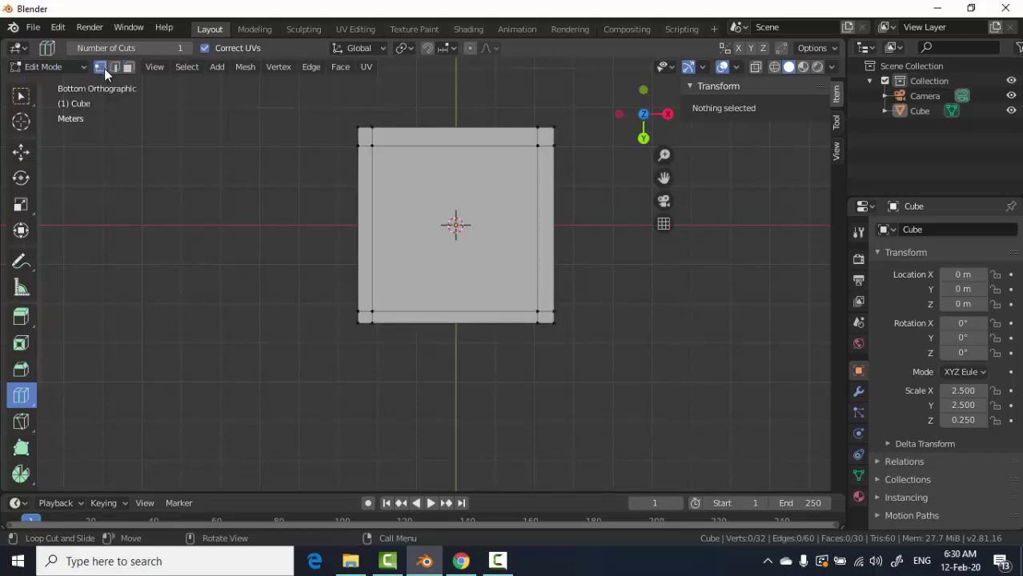
{"action": "key", "text": "2"}
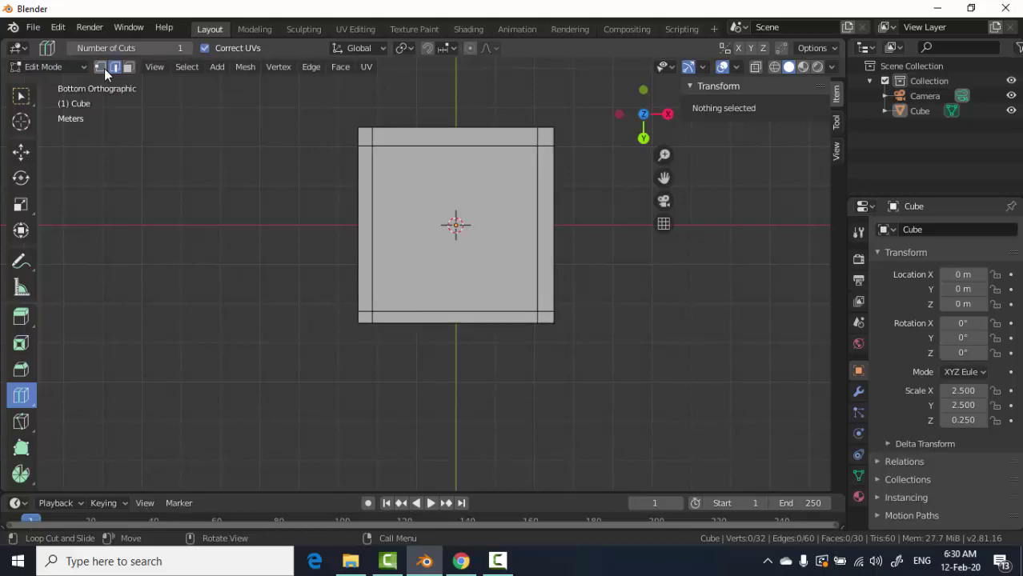
{"action": "key", "text": "3"}
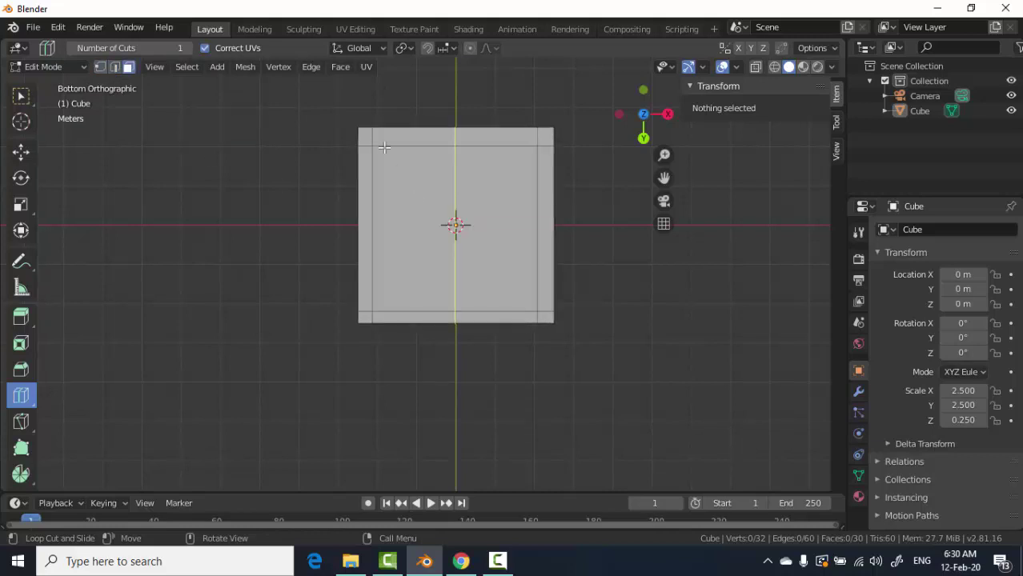
{"action": "left_click", "coordinate": [20, 151]}
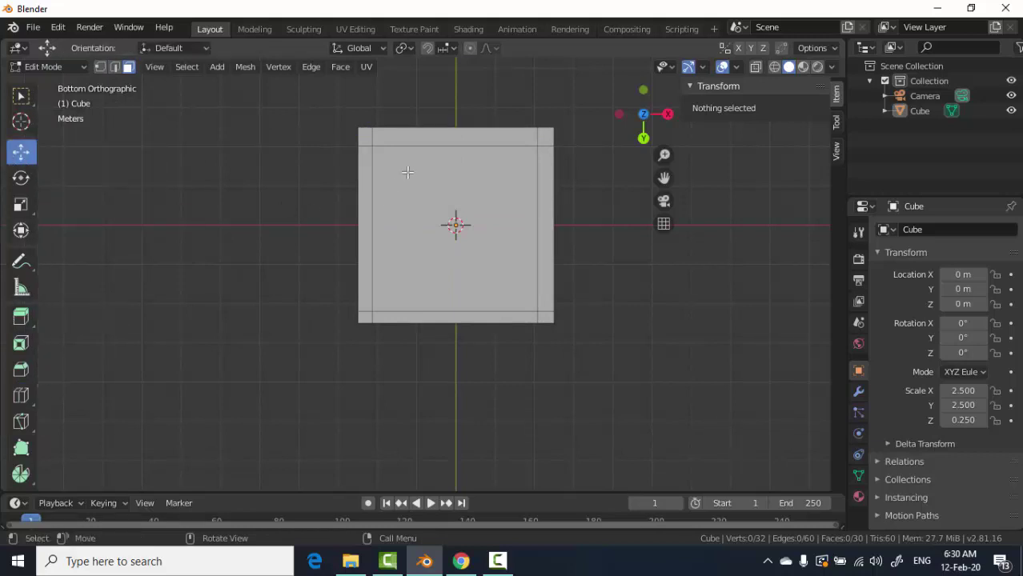
Select the four corner faces of the slab's underside.
{"action": "left_click", "coordinate": [364, 141]}
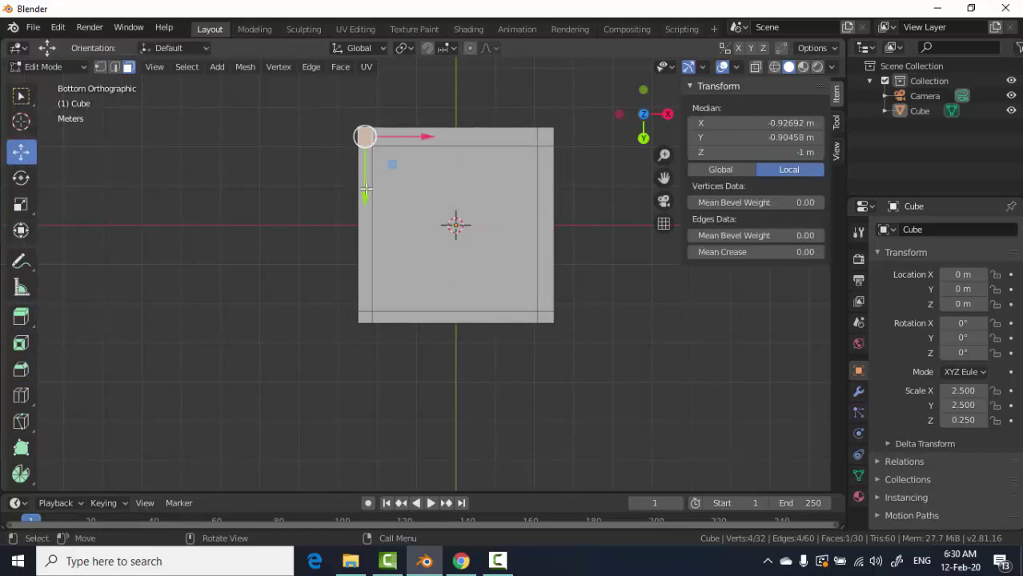
{"action": "left_click", "coordinate": [544, 138], "text": "shift"}
{"action": "left_click", "coordinate": [545, 317], "text": "shift"}
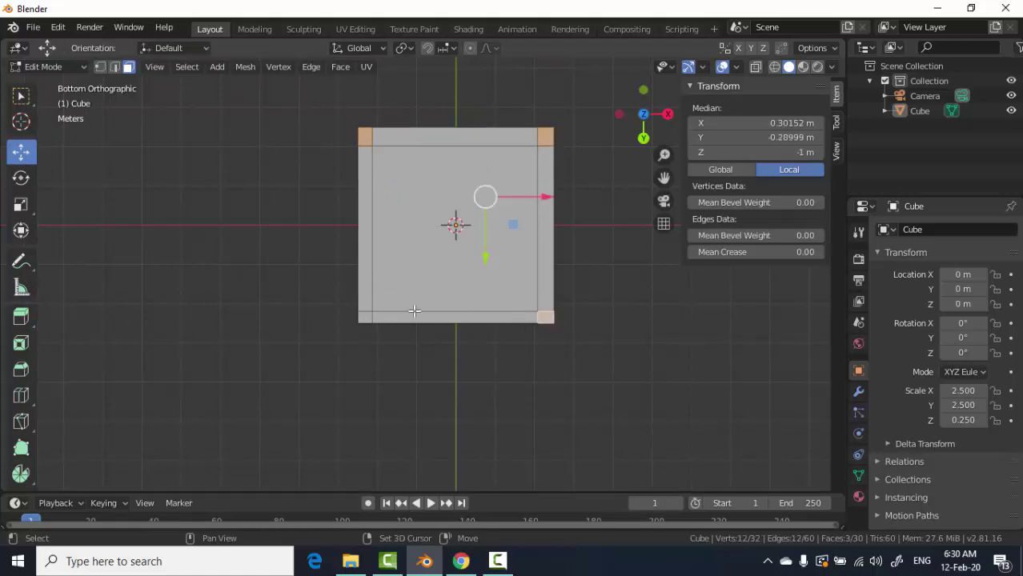
{"action": "left_click", "coordinate": [362, 319], "text": "shift"}
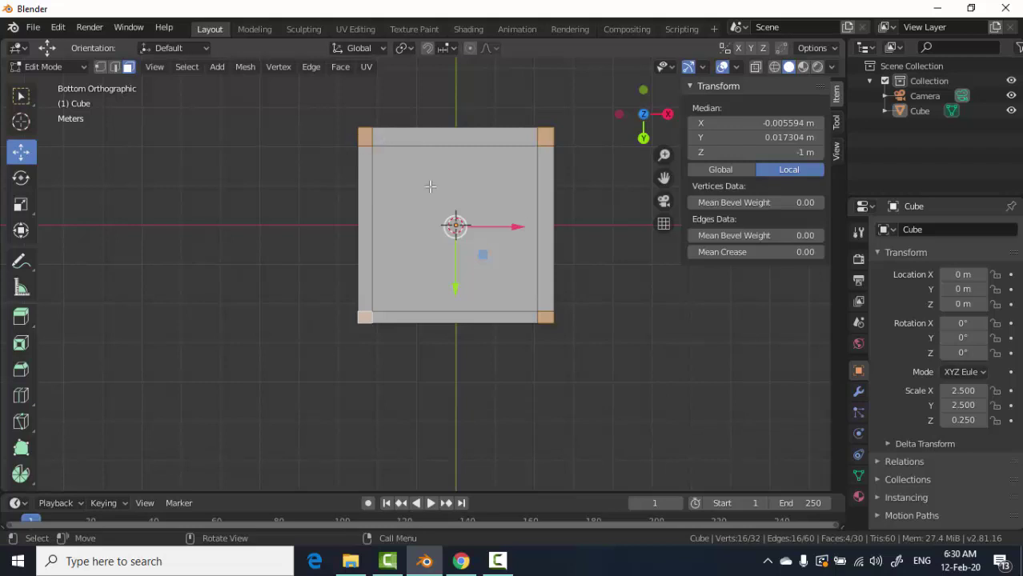
{"action": "left_click", "coordinate": [20, 316]}
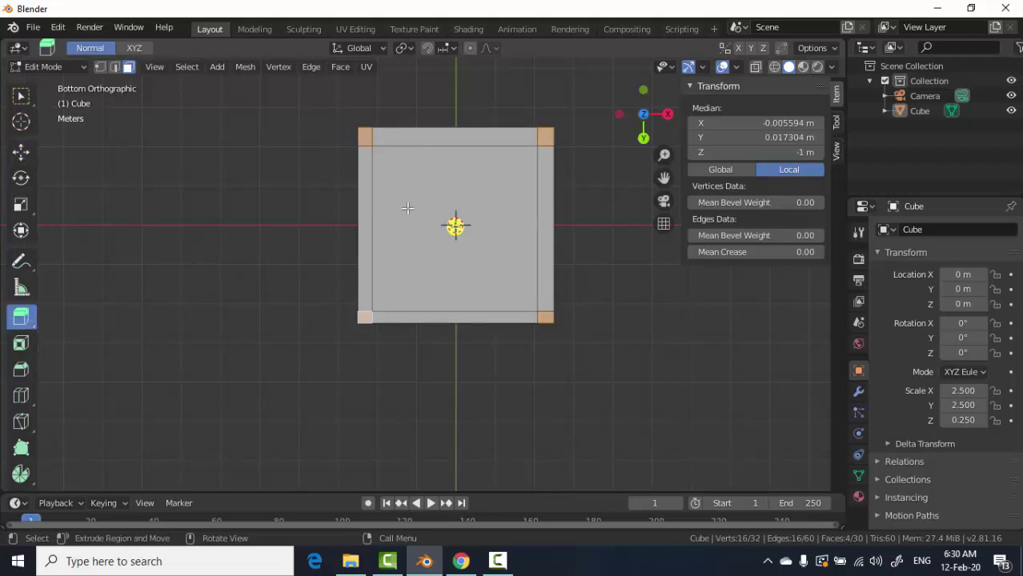
Extrude the four corner faces down into legs about 5.835 m long.
{"action": "mouse_move", "coordinate": [407, 208]}
{"action": "middle_mouse_down"}
{"action": "mouse_move", "coordinate": [468, 240]}
{"action": "mouse_move", "coordinate": [439, 316]}
{"action": "mouse_move", "coordinate": [467, 331]}
{"action": "mouse_move", "coordinate": [356, 212]}
{"action": "mouse_move", "coordinate": [374, 281]}
{"action": "middle_mouse_up"}
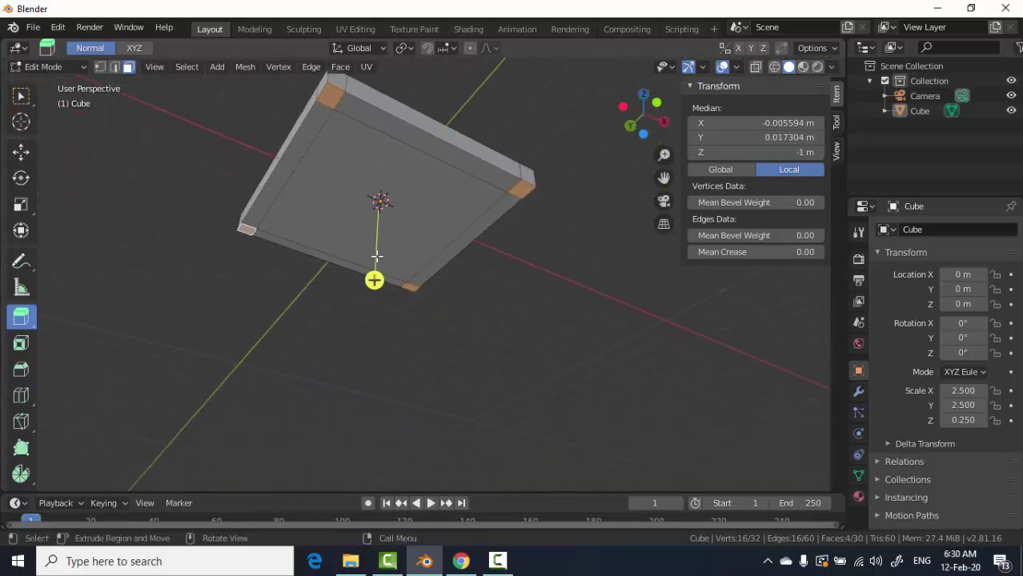
{"action": "mouse_move", "coordinate": [375, 281]}
{"action": "left_mouse_down"}
{"action": "mouse_move", "coordinate": [349, 389]}
{"action": "mouse_move", "coordinate": [366, 347]}
{"action": "mouse_move", "coordinate": [364, 404]}
{"action": "mouse_move", "coordinate": [383, 319]}
{"action": "mouse_move", "coordinate": [367, 422]}
{"action": "mouse_move", "coordinate": [374, 448]}
{"action": "mouse_move", "coordinate": [399, 343]}
{"action": "mouse_move", "coordinate": [379, 468]}
{"action": "mouse_move", "coordinate": [371, 68]}
{"action": "left_mouse_up"}
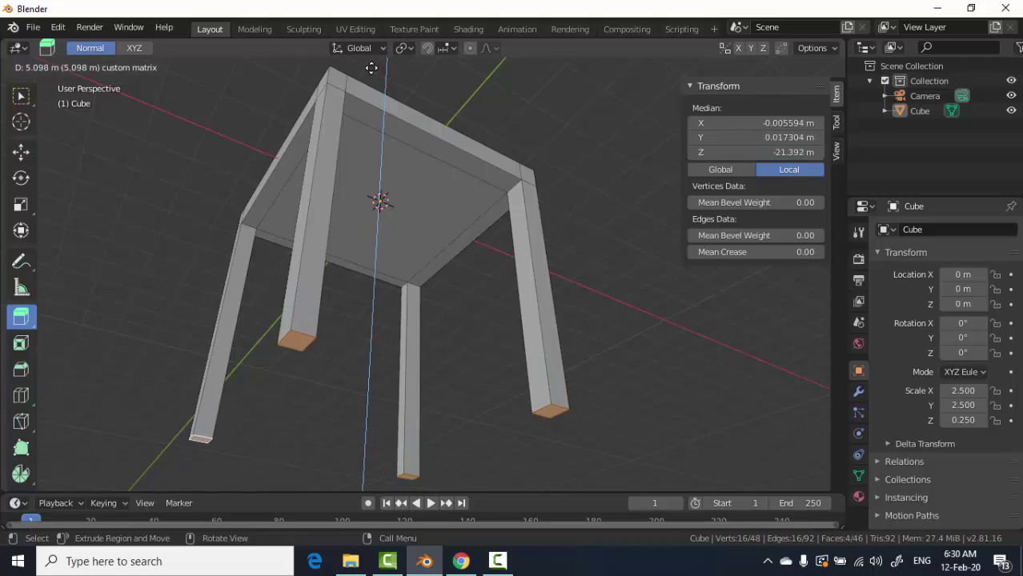
{"action": "left_click_drag", "start_coordinate": [371, 68], "coordinate": [364, 111]}
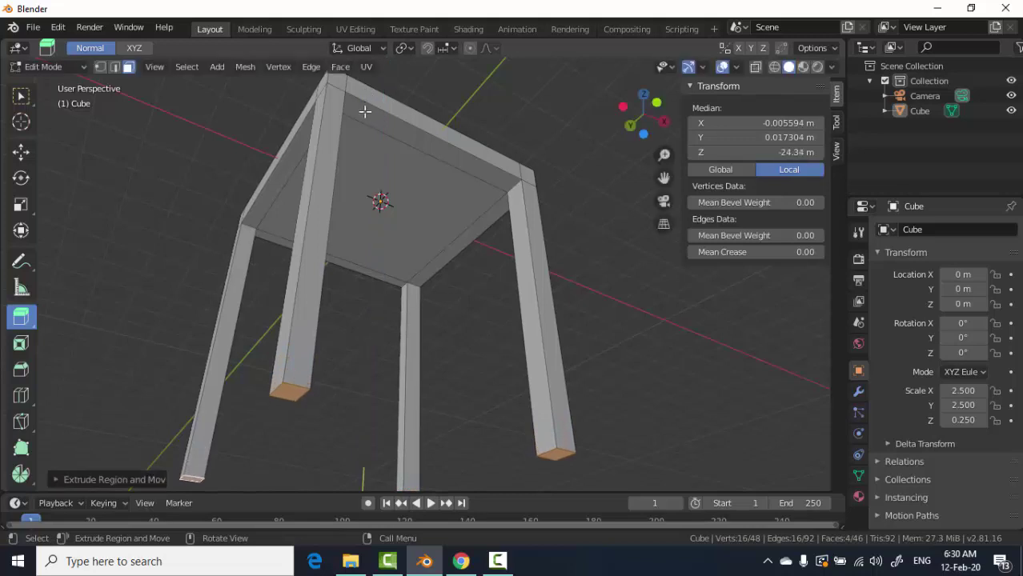
{"action": "scroll", "coordinate": [380, 136], "scroll_direction": "down", "scroll_amount": 3}
{"action": "middle_click_drag", "start_coordinate": [383, 167], "coordinate": [404, 288]}
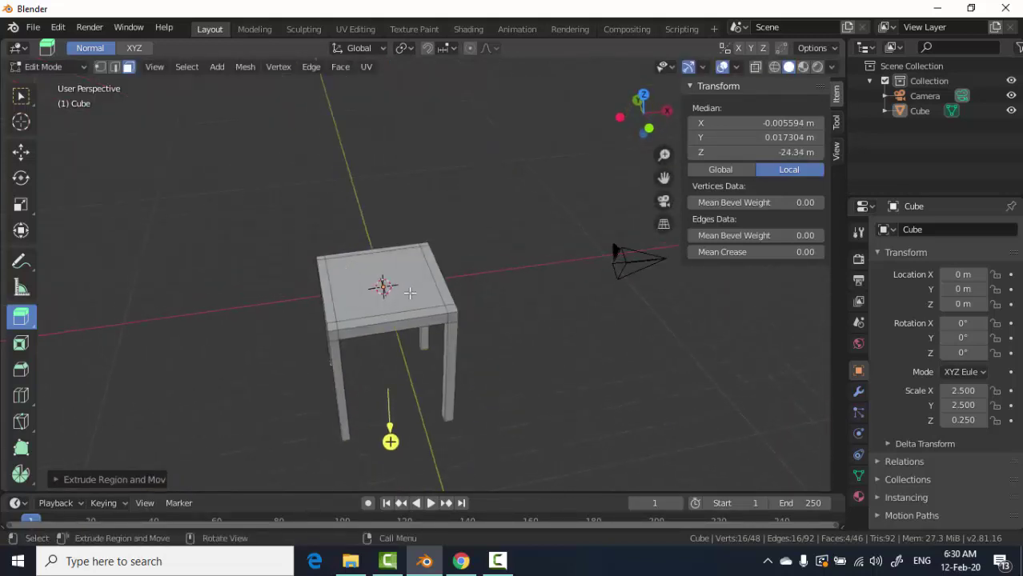
Select the three faces along the seat's back edge and extrude them up into a backrest.
{"action": "scroll", "coordinate": [425, 240], "scroll_direction": "up", "scroll_amount": 2}
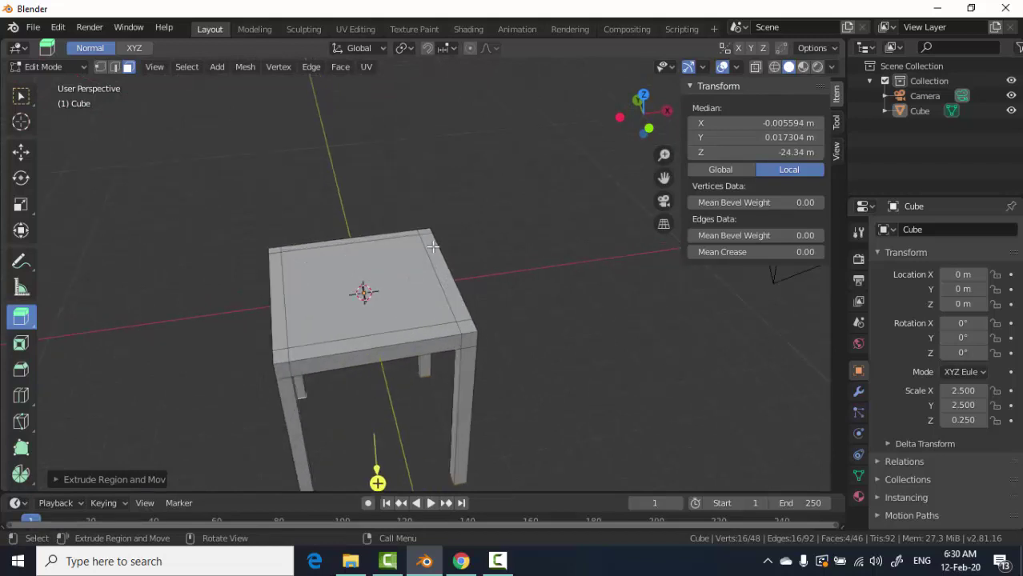
{"action": "scroll", "coordinate": [425, 241], "scroll_direction": "up", "scroll_amount": 2}
{"action": "left_click", "coordinate": [425, 238]}
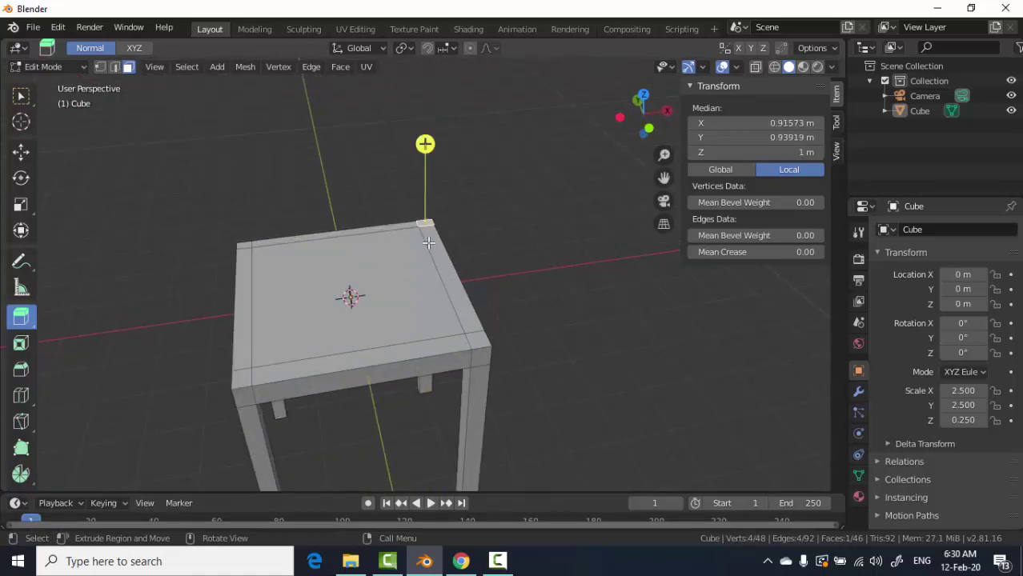
{"action": "left_click", "coordinate": [441, 316], "text": "shift"}
{"action": "left_click", "coordinate": [468, 342], "text": "shift"}
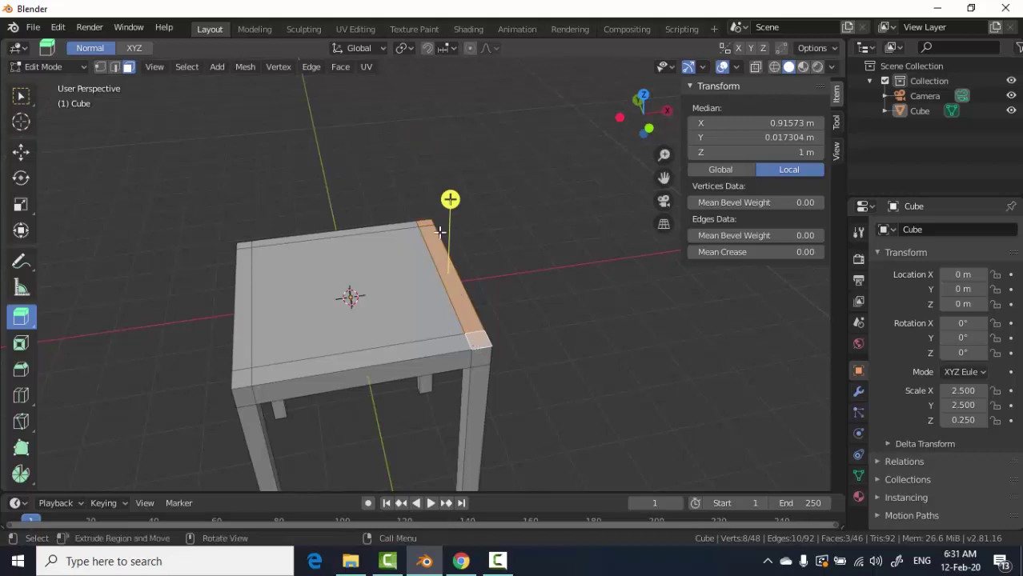
{"action": "mouse_move", "coordinate": [450, 199]}
{"action": "left_mouse_down"}
{"action": "mouse_move", "coordinate": [478, 456]}
{"action": "mouse_move", "coordinate": [464, 80]}
{"action": "mouse_move", "coordinate": [453, 112]}
{"action": "left_mouse_up"}
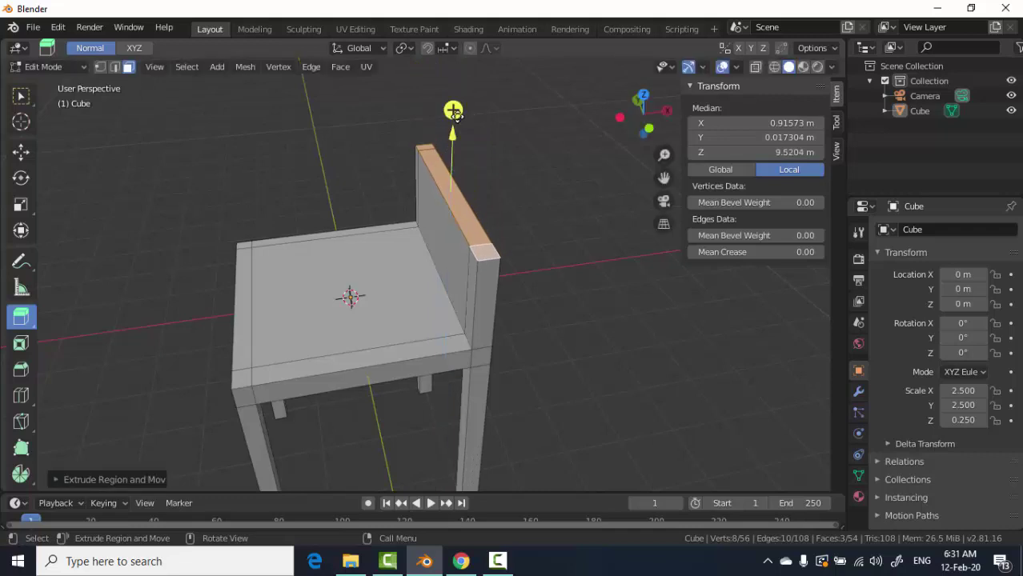
{"action": "mouse_move", "coordinate": [453, 112]}
{"action": "left_mouse_down"}
{"action": "mouse_move", "coordinate": [465, 461]}
{"action": "mouse_move", "coordinate": [463, 448]}
{"action": "left_mouse_up"}
{"action": "middle_click_drag", "start_coordinate": [504, 412], "coordinate": [508, 350]}
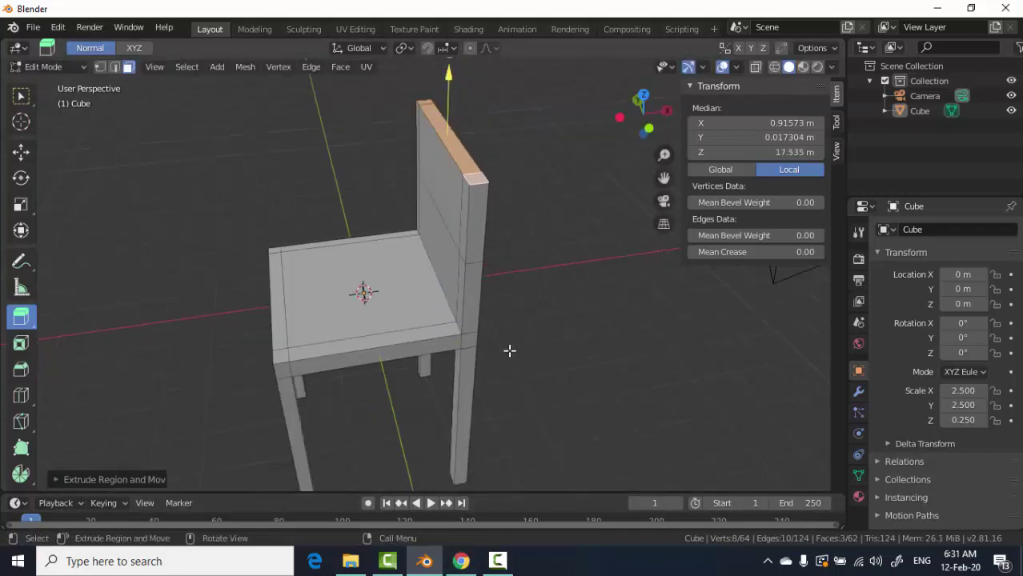
Shift the backrest top outward to angle it, then revert to the plain table.
{"action": "left_click", "coordinate": [21, 150]}
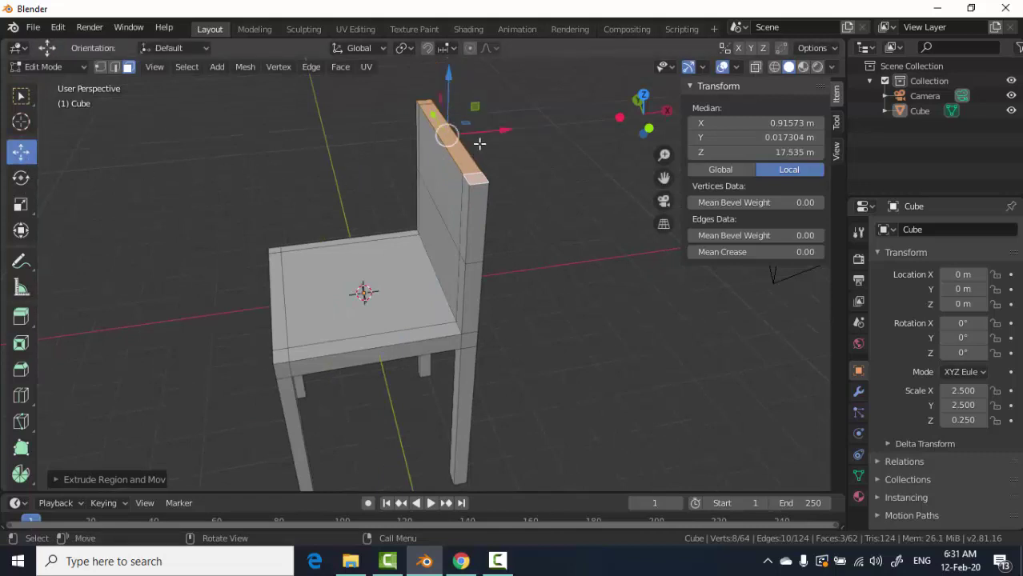
{"action": "mouse_move", "coordinate": [486, 133]}
{"action": "left_mouse_down"}
{"action": "mouse_move", "coordinate": [501, 136]}
{"action": "mouse_move", "coordinate": [497, 162]}
{"action": "left_mouse_up"}
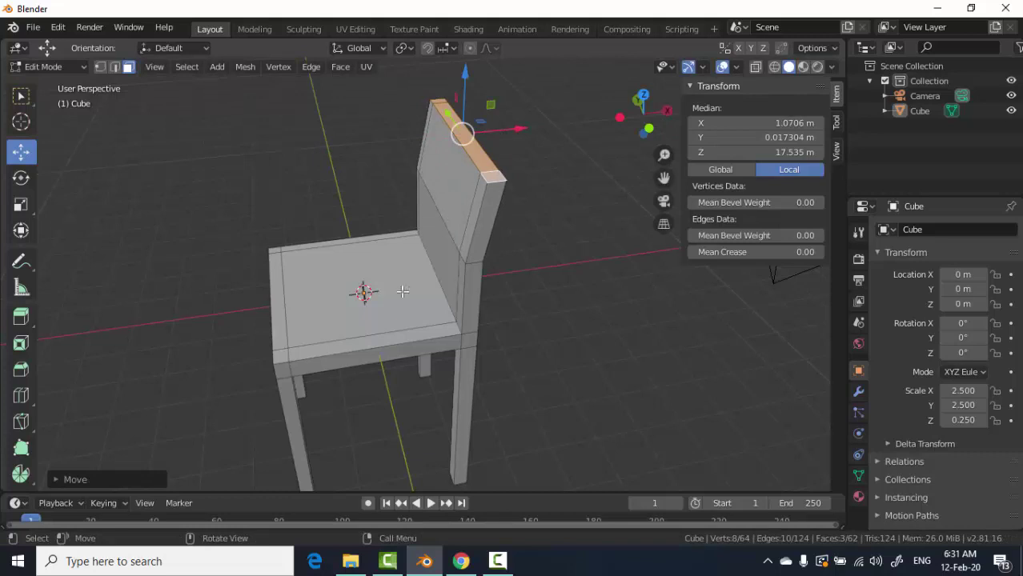
{"action": "mouse_move", "coordinate": [403, 291]}
{"action": "middle_mouse_down"}
{"action": "mouse_move", "coordinate": [593, 307]}
{"action": "mouse_move", "coordinate": [562, 285]}
{"action": "middle_mouse_up"}
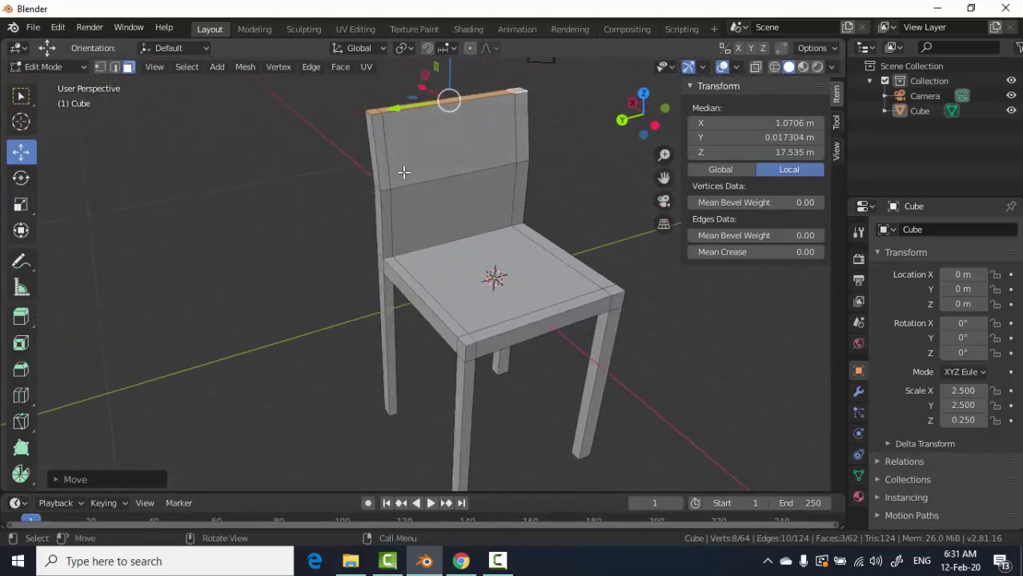
{"action": "key", "text": "g"}
{"action": "key", "text": "z"}
{"action": "key", "text": "Return"}
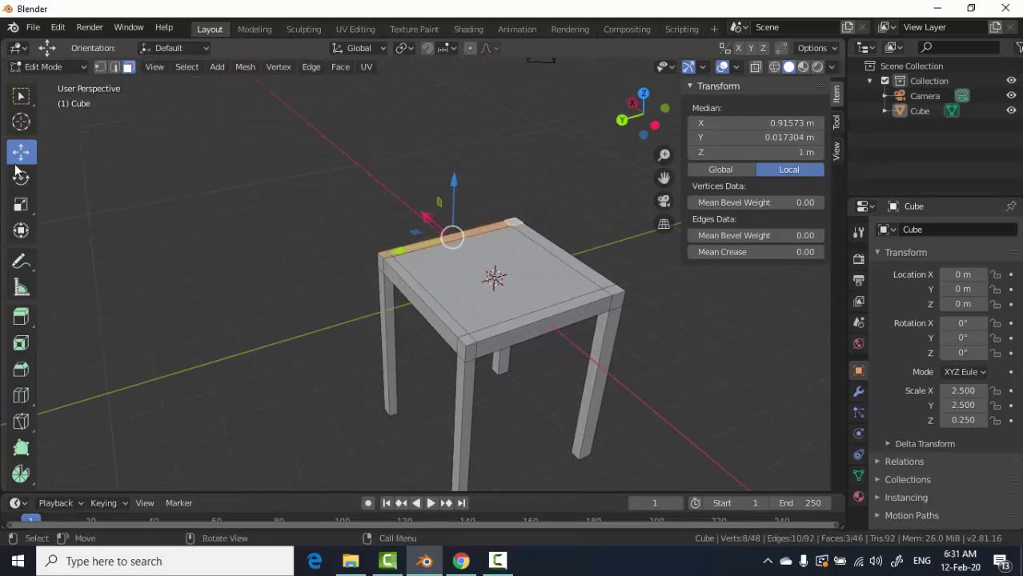
Extrude the seat's back edge up into a low backrest and push its top outward to angle it.
{"action": "left_click", "coordinate": [21, 317]}
{"action": "left_click_drag", "start_coordinate": [454, 158], "coordinate": [456, 108]}
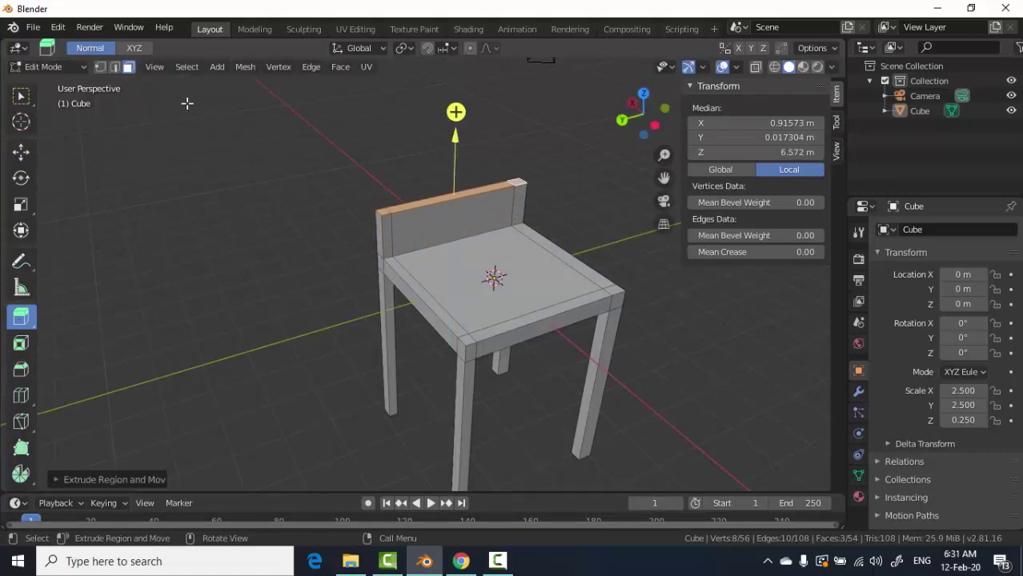
{"action": "left_click", "coordinate": [21, 151]}
{"action": "mouse_move", "coordinate": [430, 178]}
{"action": "left_mouse_down"}
{"action": "mouse_move", "coordinate": [420, 170]}
{"action": "mouse_move", "coordinate": [417, 179]}
{"action": "left_mouse_up"}
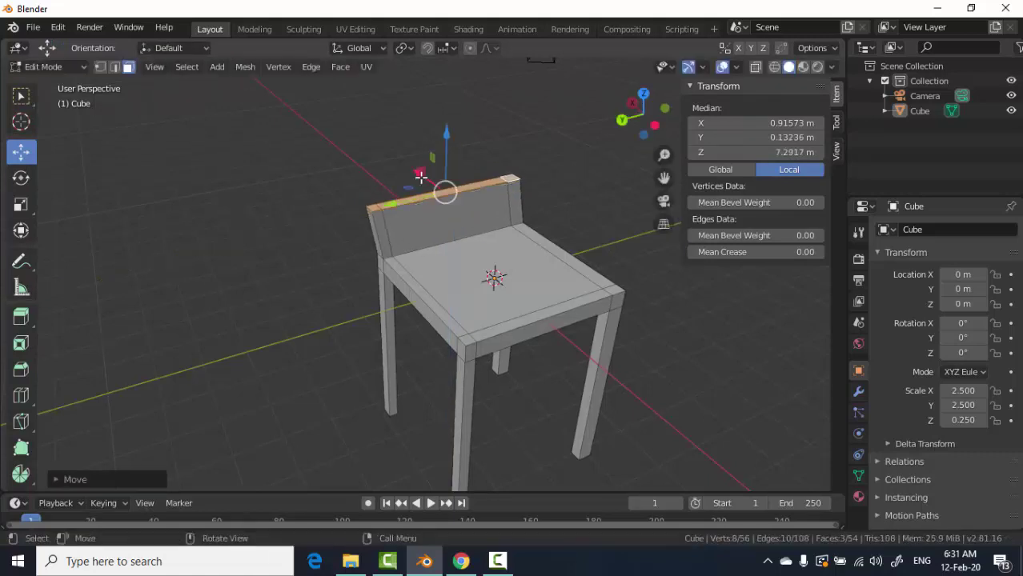
{"action": "middle_click_drag", "start_coordinate": [405, 236], "coordinate": [398, 177]}
{"action": "left_click_drag", "start_coordinate": [399, 175], "coordinate": [393, 171]}
Extrude the backrest higher and tilt its top further outward.
{"action": "left_click", "coordinate": [20, 316]}
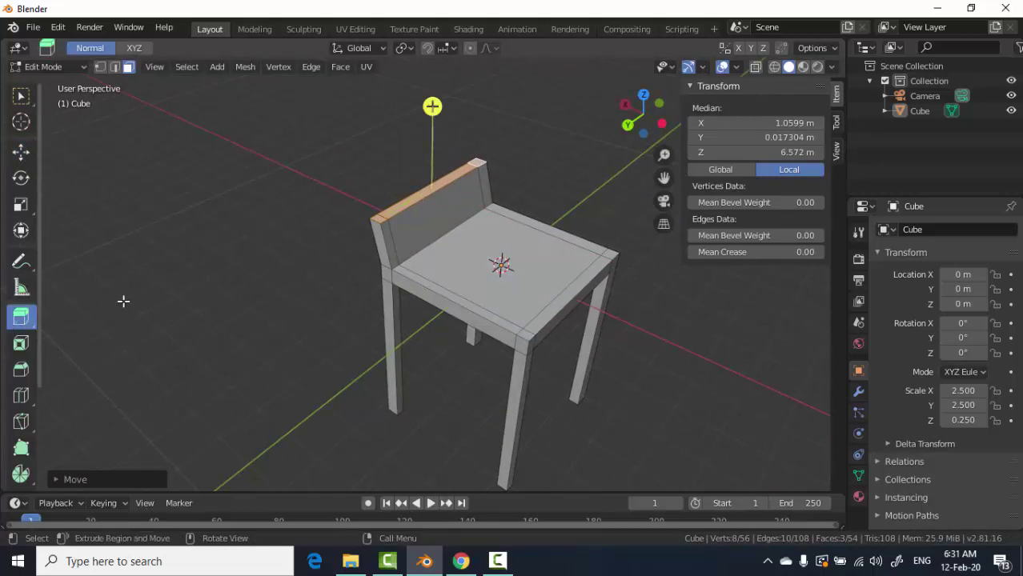
{"action": "left_click_drag", "start_coordinate": [428, 101], "coordinate": [425, 68]}
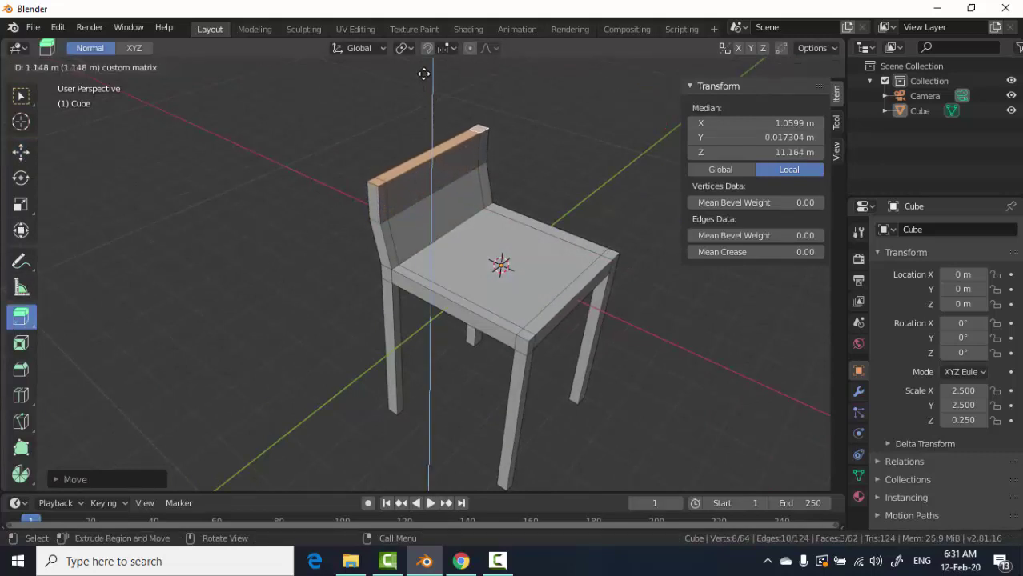
{"action": "left_click", "coordinate": [21, 151]}
{"action": "left_click_drag", "start_coordinate": [399, 141], "coordinate": [390, 136]}
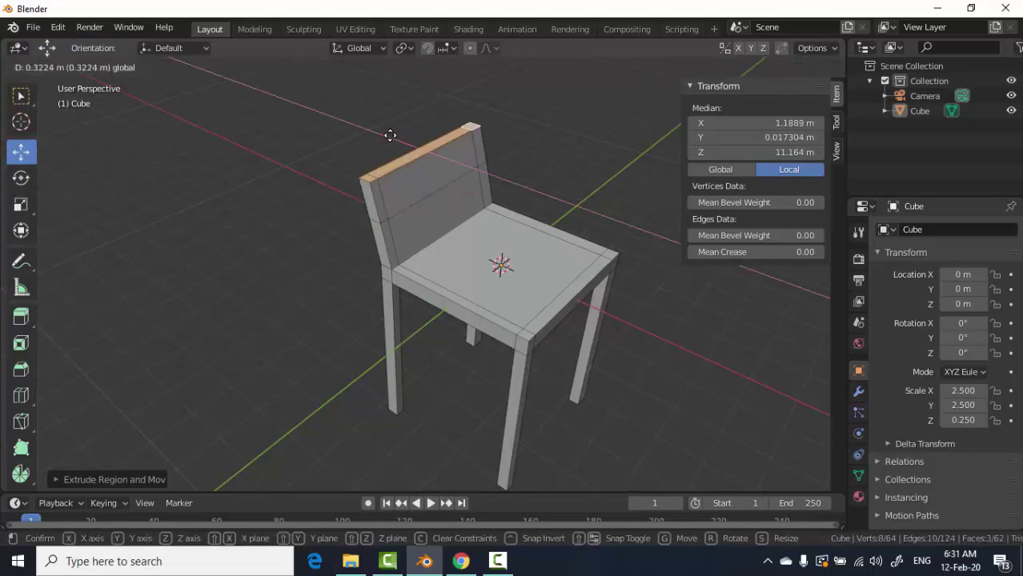
Extrude the top edge up once more, undo the stray G move, and shift it along X to angle the backrest.
{"action": "left_click", "coordinate": [21, 317]}
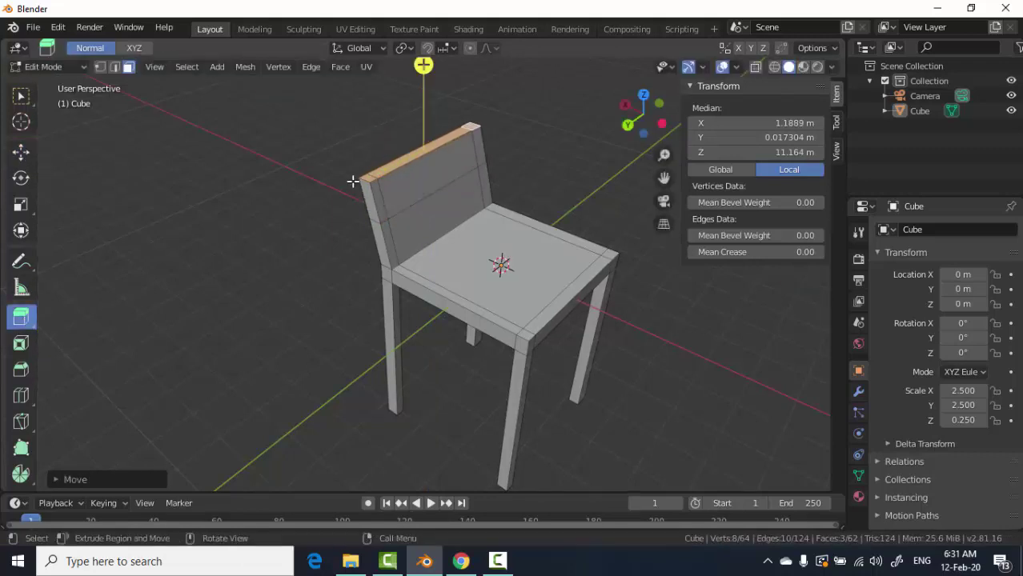
{"action": "scroll", "coordinate": [415, 197], "scroll_direction": "down", "scroll_amount": 2}
{"action": "left_click_drag", "start_coordinate": [422, 107], "coordinate": [423, 80]}
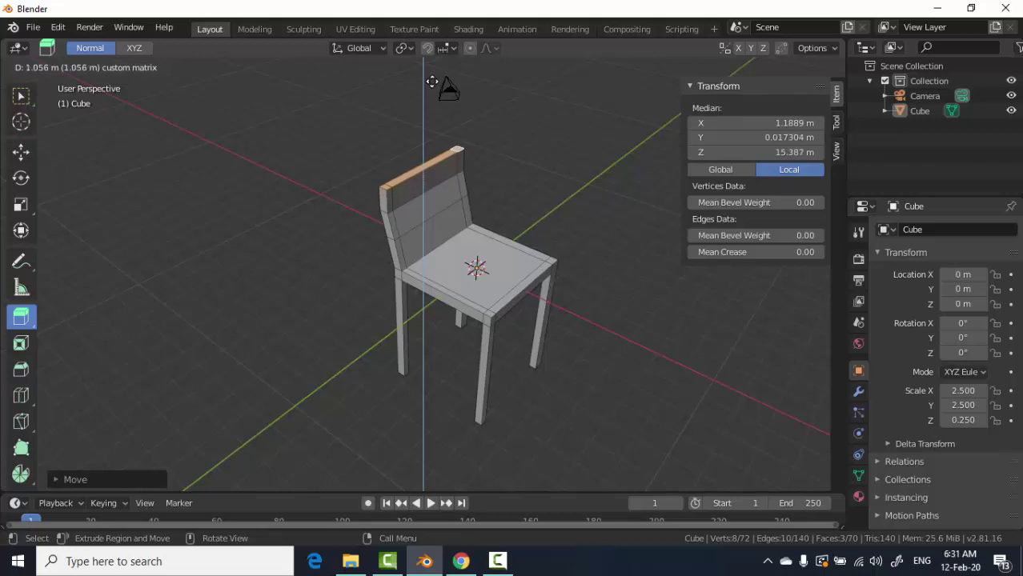
{"action": "key", "text": "g"}
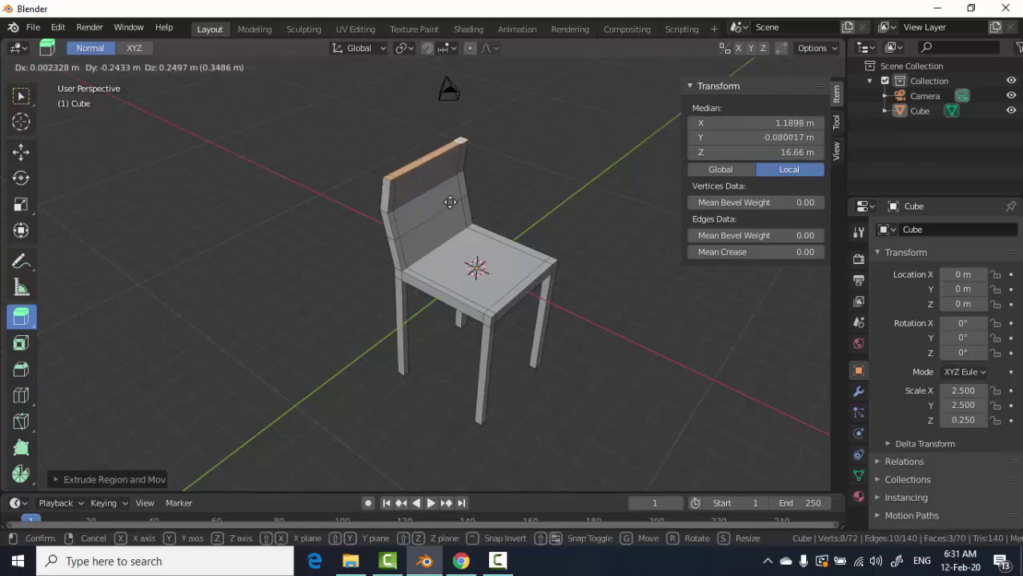
{"action": "left_click", "coordinate": [407, 201]}
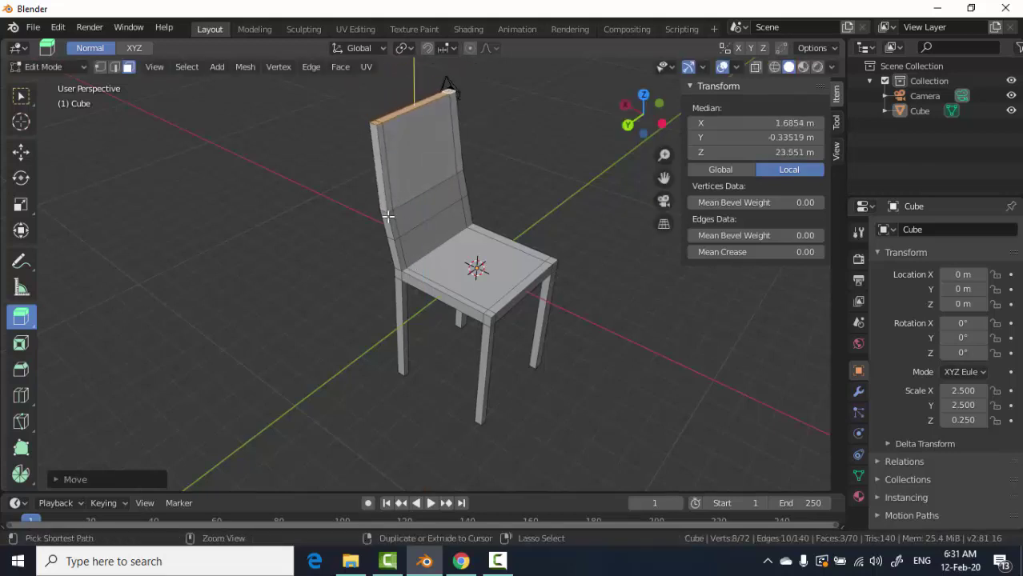
{"action": "key", "text": "ctrl+z"}
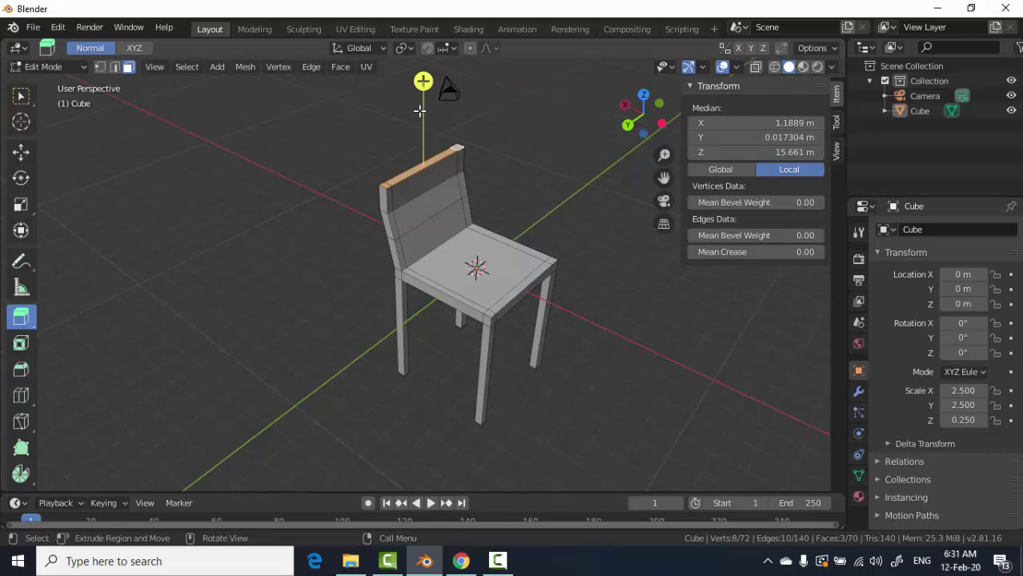
{"action": "left_click", "coordinate": [20, 151]}
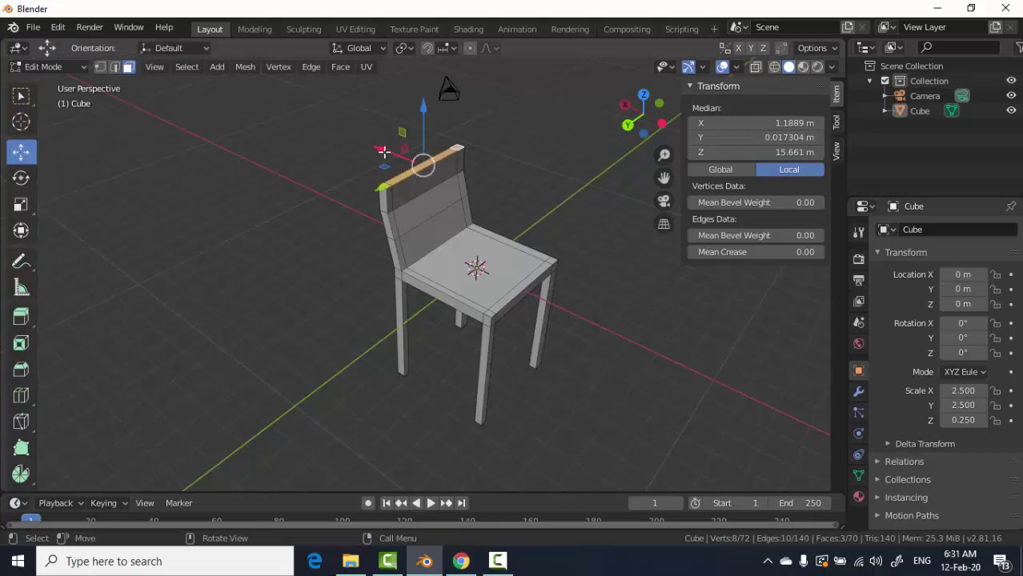
{"action": "left_click_drag", "start_coordinate": [383, 151], "coordinate": [381, 146]}
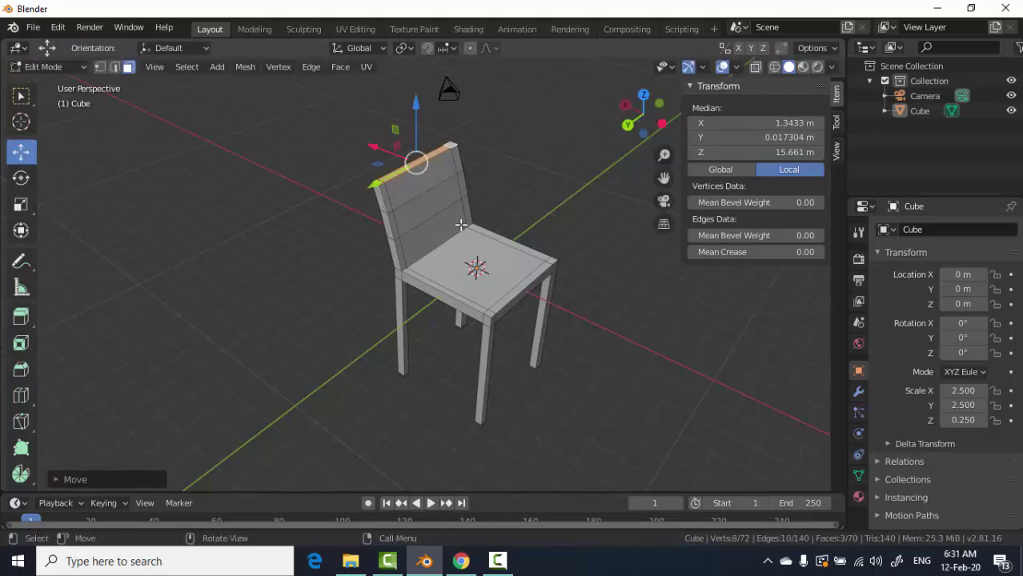
{"action": "scroll", "coordinate": [460, 225], "scroll_direction": "up", "scroll_amount": 1}
{"action": "mouse_move", "coordinate": [476, 283]}
{"action": "middle_mouse_down"}
{"action": "mouse_move", "coordinate": [379, 273]}
{"action": "mouse_move", "coordinate": [450, 245]}
{"action": "middle_mouse_up"}
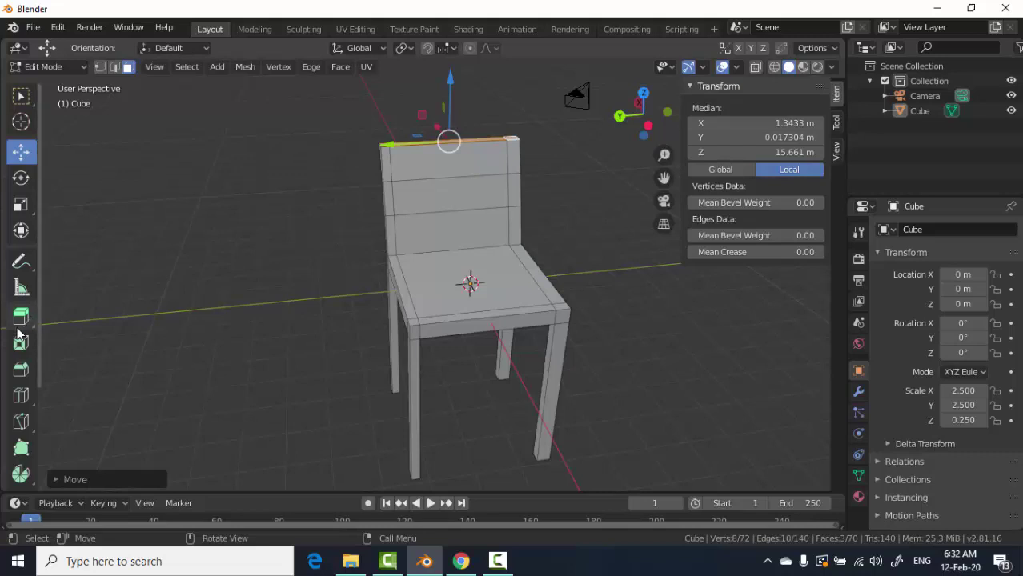
Add a horizontal loop cut across the backrest just above the seat.
{"action": "left_click", "coordinate": [22, 397]}
{"action": "left_click_drag", "start_coordinate": [397, 234], "coordinate": [406, 226]}
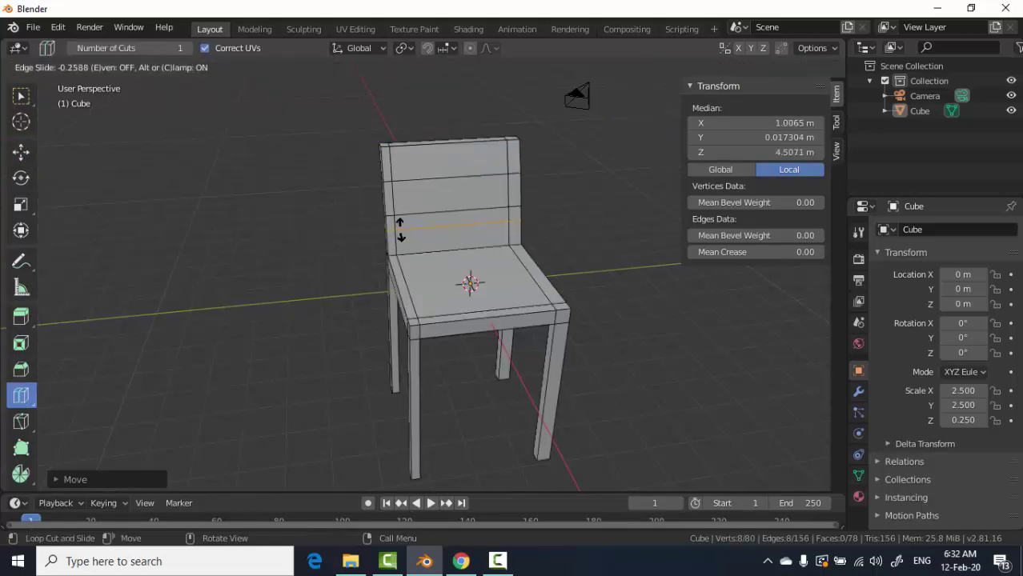
{"action": "left_click", "coordinate": [406, 226]}
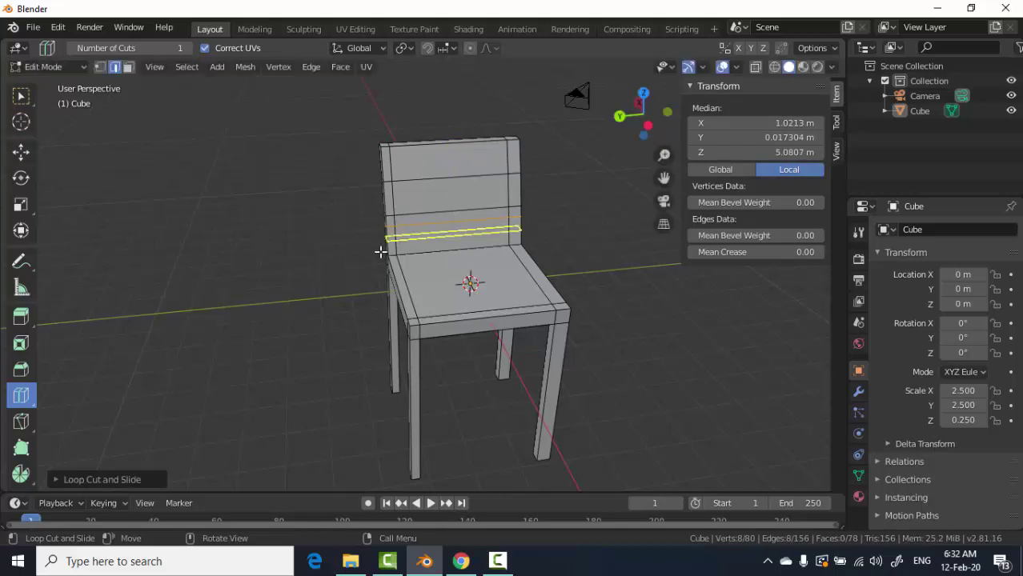
{"action": "left_click", "coordinate": [21, 150]}
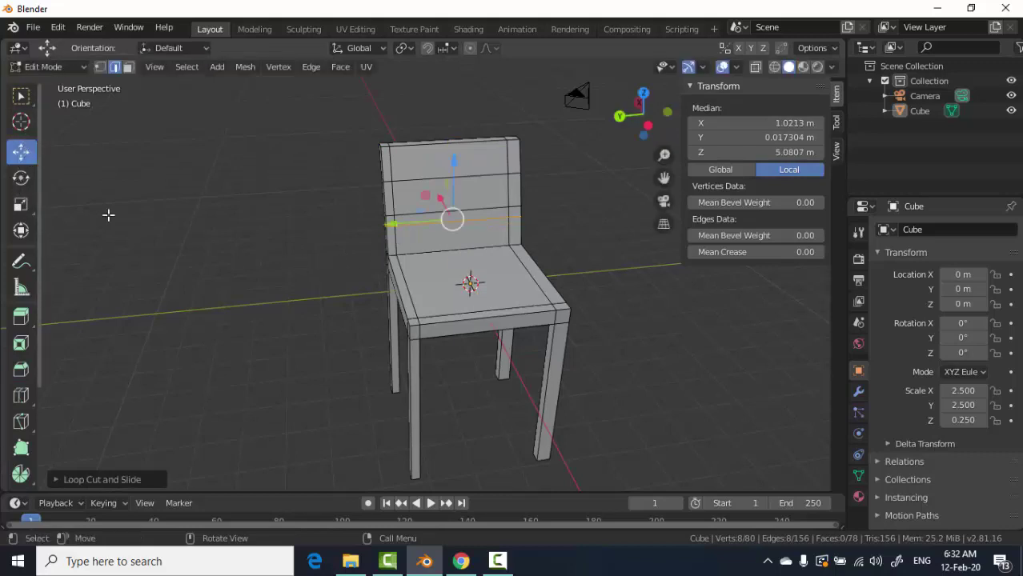
{"action": "scroll", "coordinate": [410, 221], "scroll_direction": "up", "scroll_amount": 2}
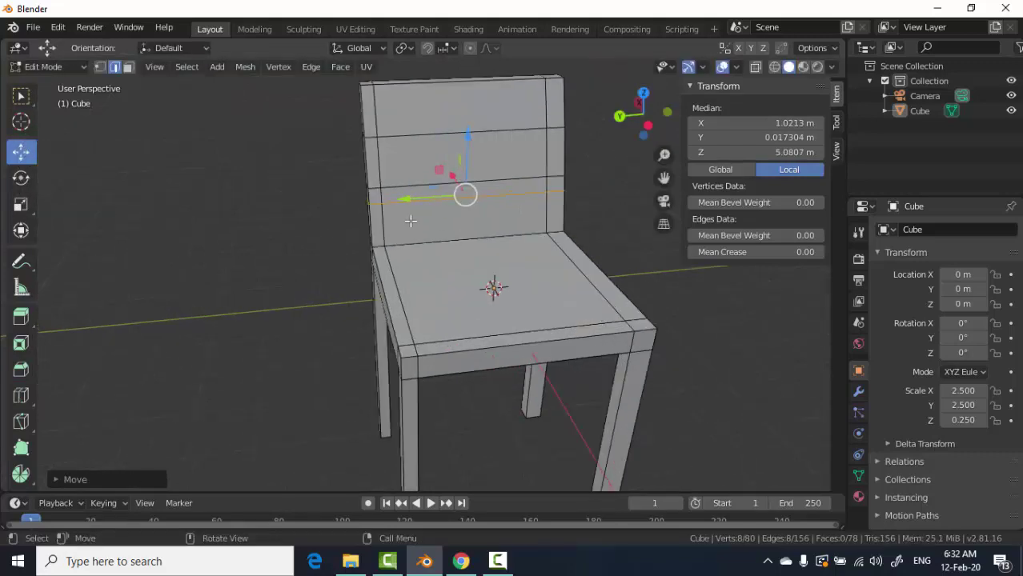
In Face select mode, select the backrest's left and right side faces.
{"action": "left_click", "coordinate": [129, 67]}
{"action": "left_click", "coordinate": [378, 204]}
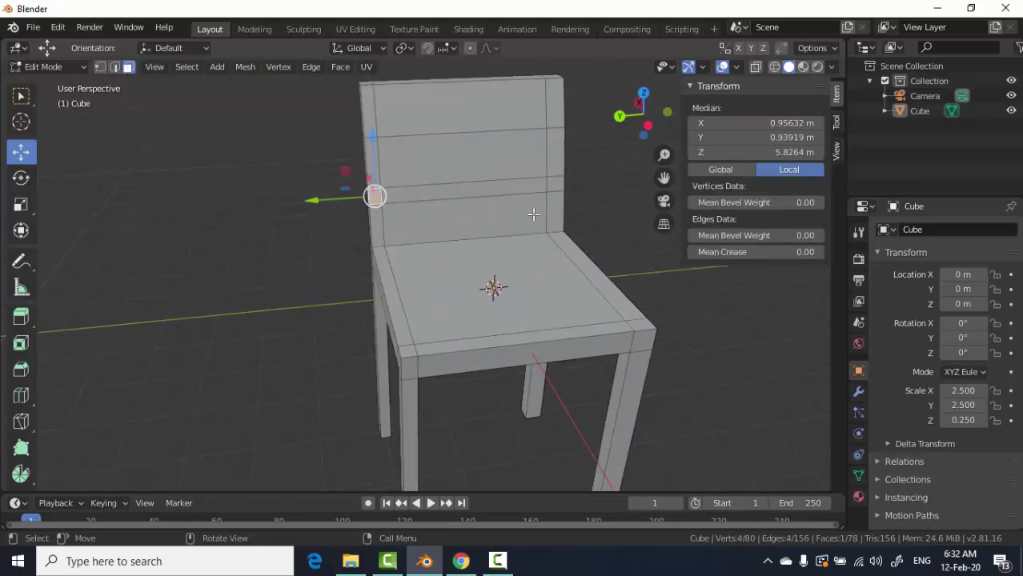
{"action": "left_click", "coordinate": [551, 182], "text": "shift"}
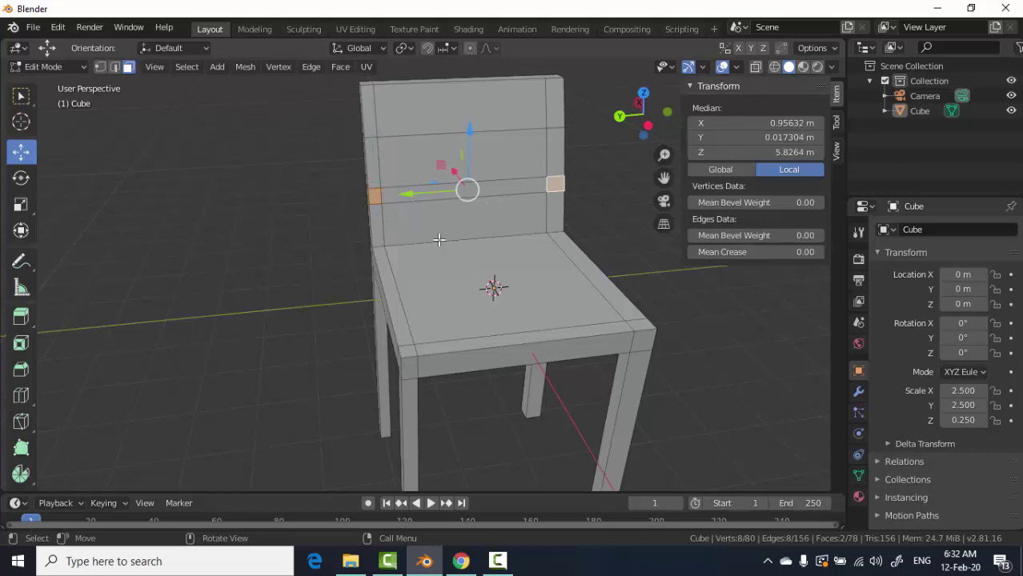
{"action": "middle_click_drag", "start_coordinate": [382, 227], "coordinate": [3, 242]}
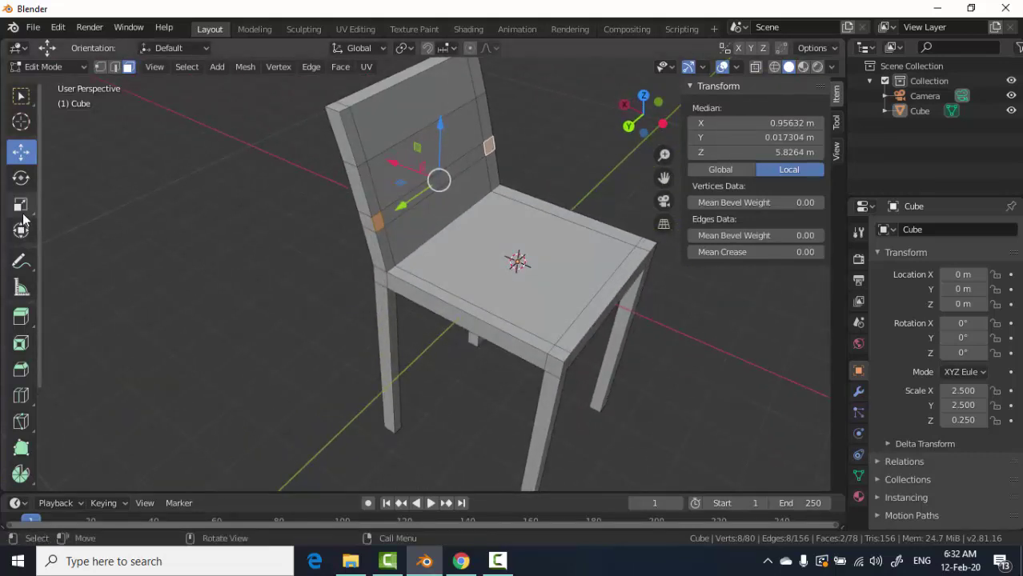
Extrude both backrest side faces forward over the seat, cancelling a trial lowering of their ends.
{"action": "left_click", "coordinate": [21, 318]}
{"action": "left_click_drag", "start_coordinate": [511, 187], "coordinate": [604, 219]}
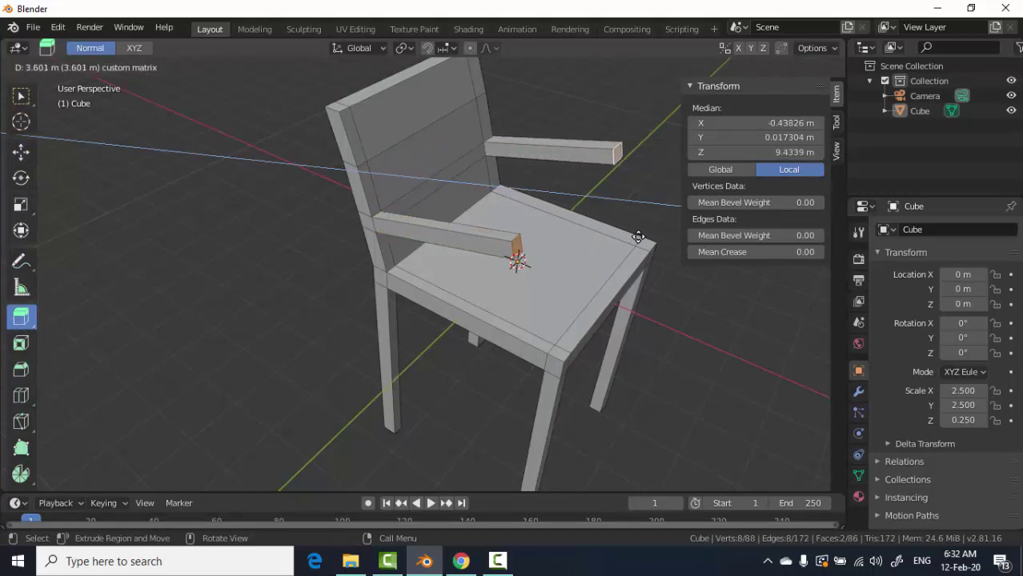
{"action": "left_click", "coordinate": [638, 229]}
{"action": "mouse_move", "coordinate": [639, 228]}
{"action": "middle_mouse_down"}
{"action": "mouse_move", "coordinate": [446, 159]}
{"action": "mouse_move", "coordinate": [658, 158]}
{"action": "middle_mouse_up"}
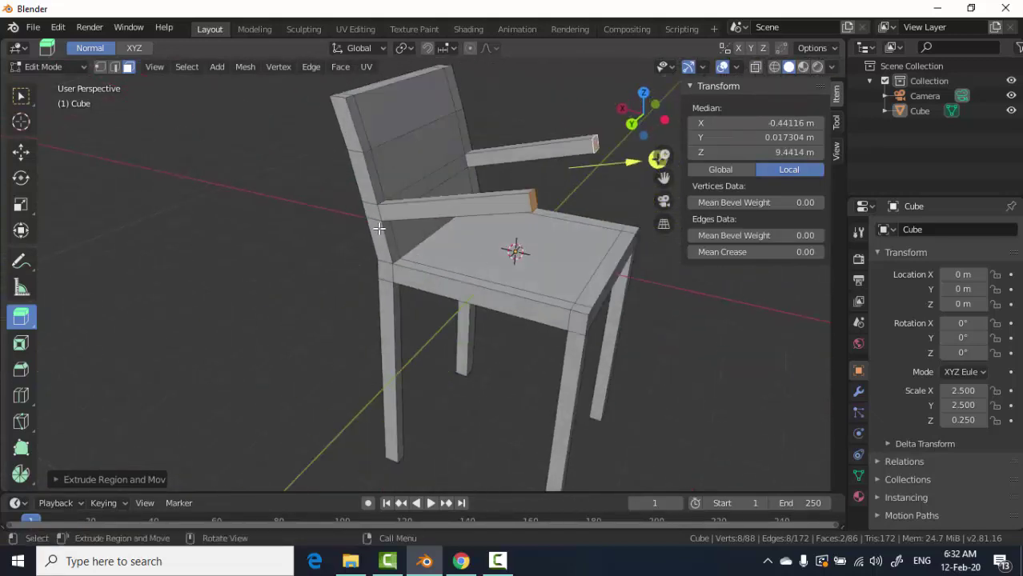
{"action": "left_click", "coordinate": [21, 151]}
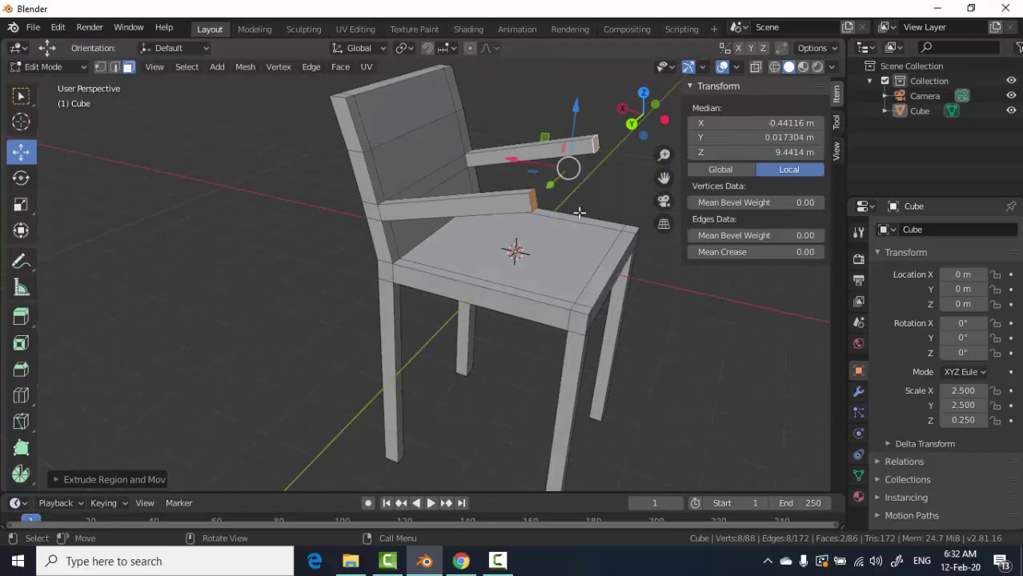
{"action": "left_click_drag", "start_coordinate": [573, 114], "coordinate": [579, 154]}
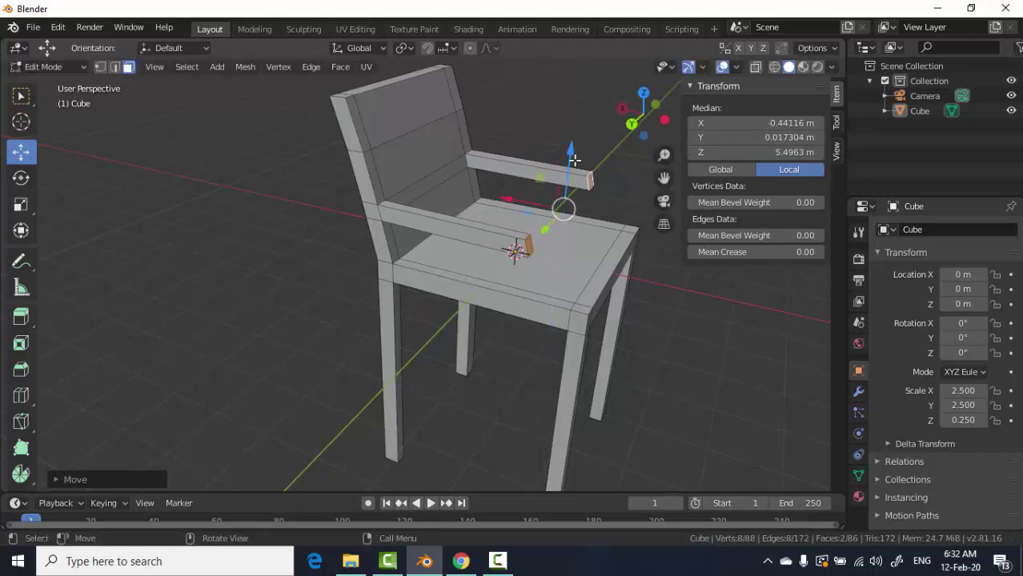
{"action": "right_click", "coordinate": [552, 185], "text": "ctrl"}
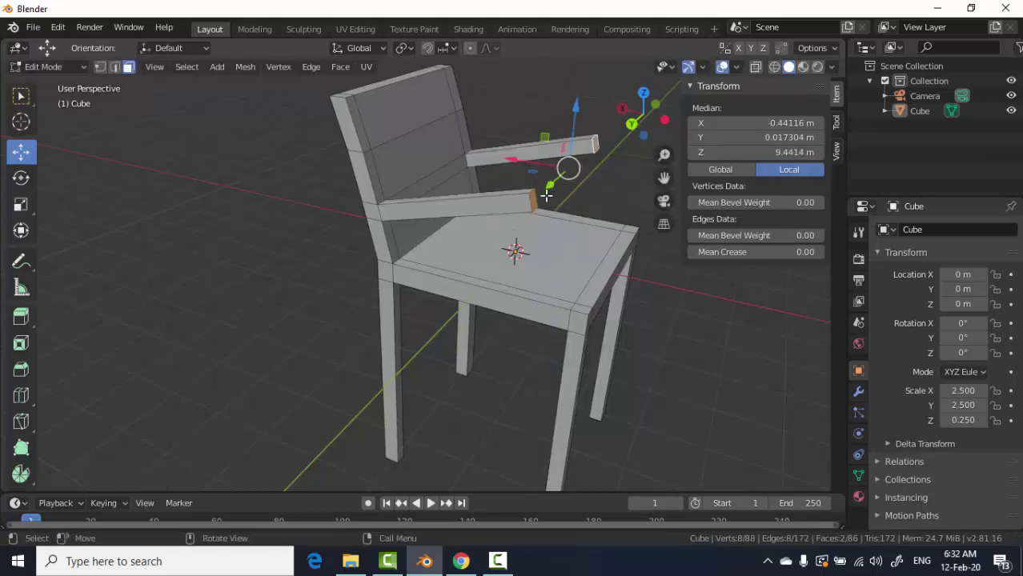
From the front ortho view, move the armrest front ends down about 0.92 m so they run level.
{"action": "key", "text": "KP_3"}
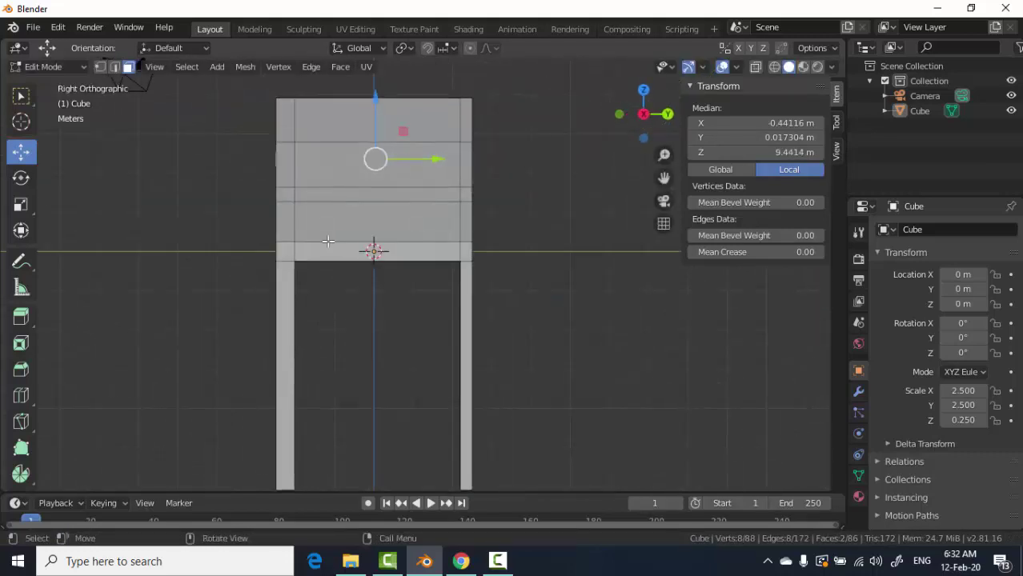
{"action": "key", "text": "KP_1"}
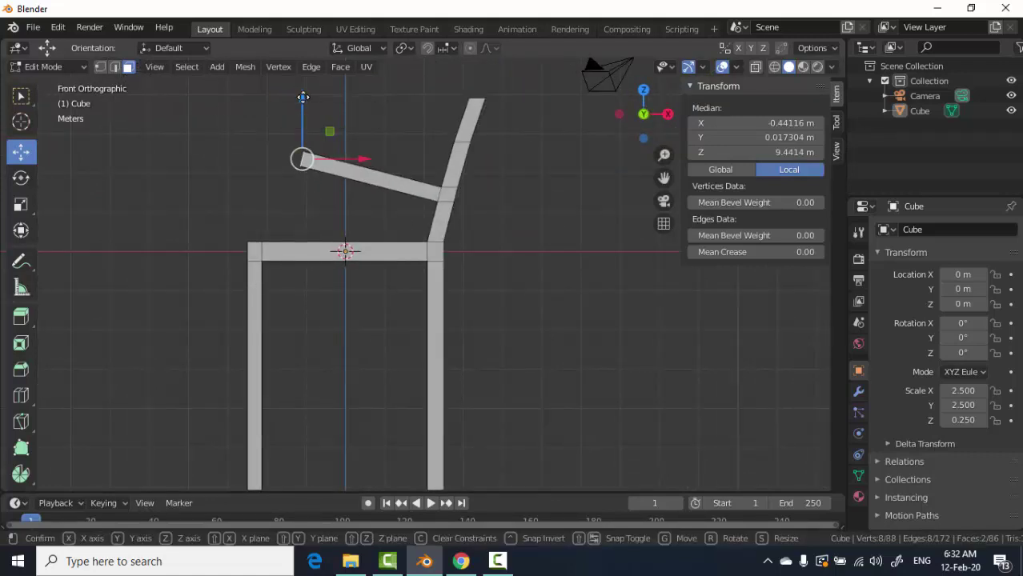
{"action": "left_click_drag", "start_coordinate": [295, 106], "coordinate": [298, 133]}
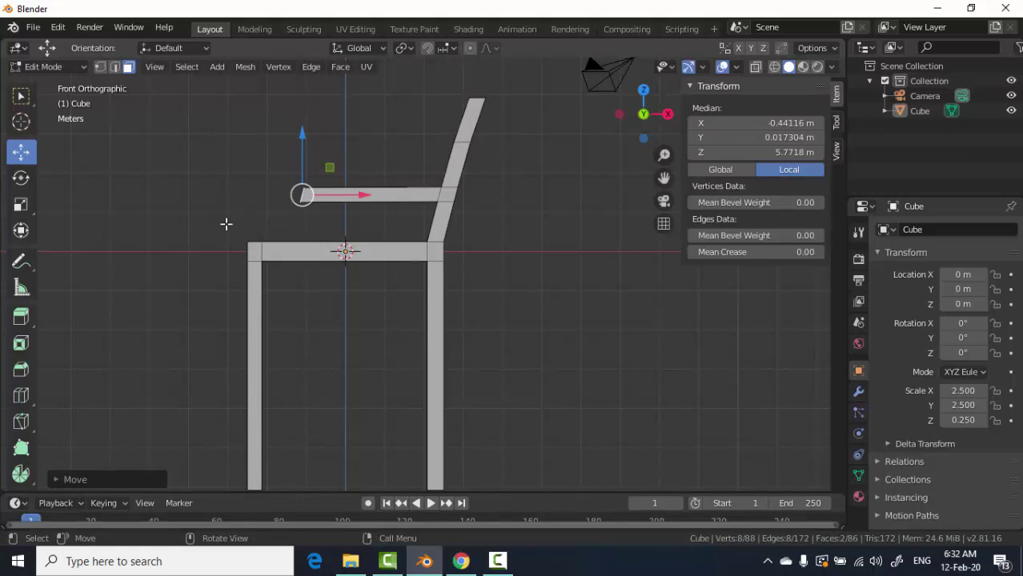
{"action": "mouse_move", "coordinate": [643, 112]}
{"action": "left_mouse_down"}
{"action": "mouse_move", "coordinate": [592, 152]}
{"action": "mouse_move", "coordinate": [432, 219]}
{"action": "left_mouse_up"}
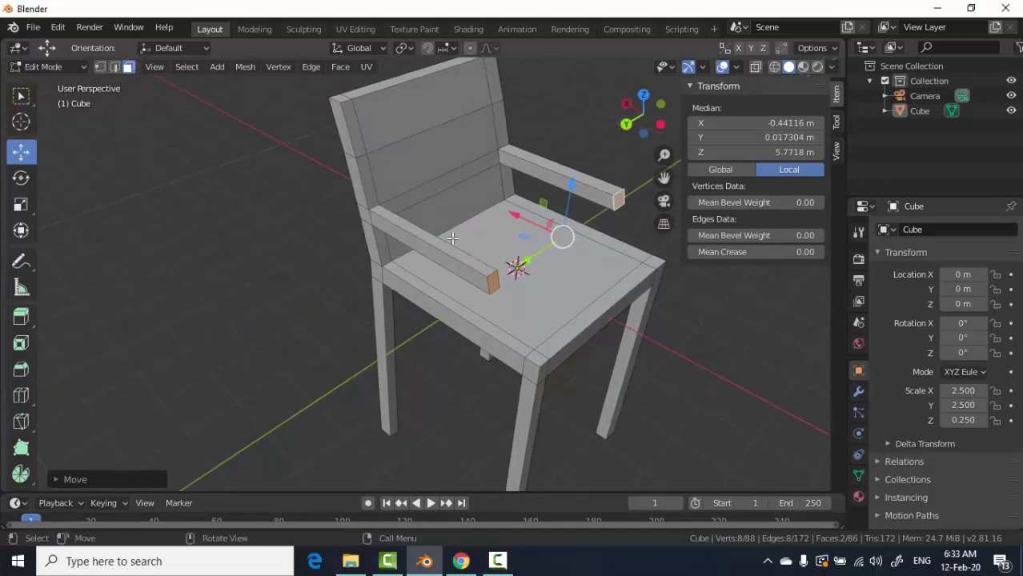
{"action": "middle_click_drag", "start_coordinate": [452, 238], "coordinate": [1, 232]}
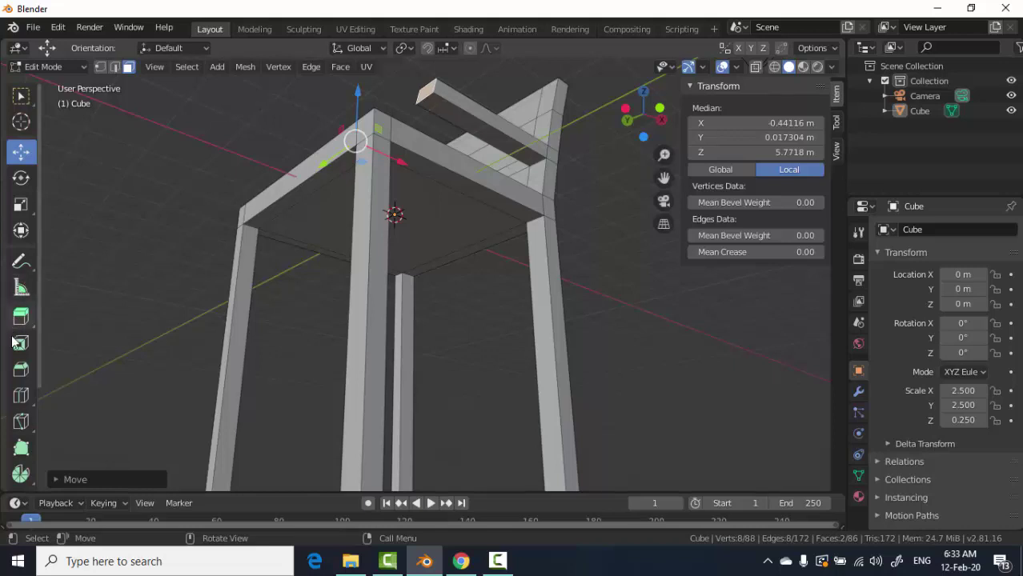
Add loop cuts across the near armrest, undoing a stray cut on the left armrest.
{"action": "left_click", "coordinate": [21, 396]}
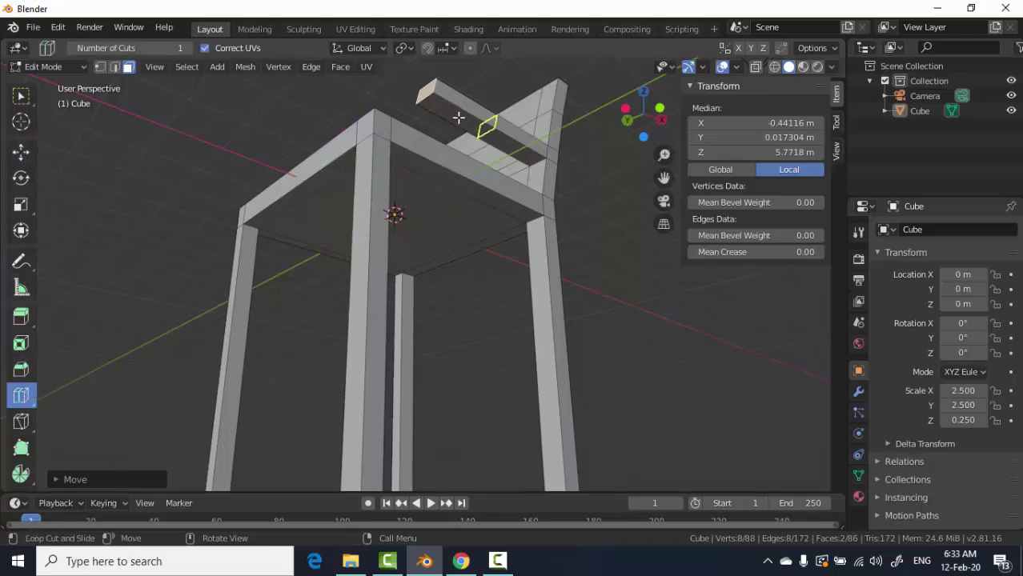
{"action": "middle_click_drag", "start_coordinate": [458, 118], "coordinate": [446, 238]}
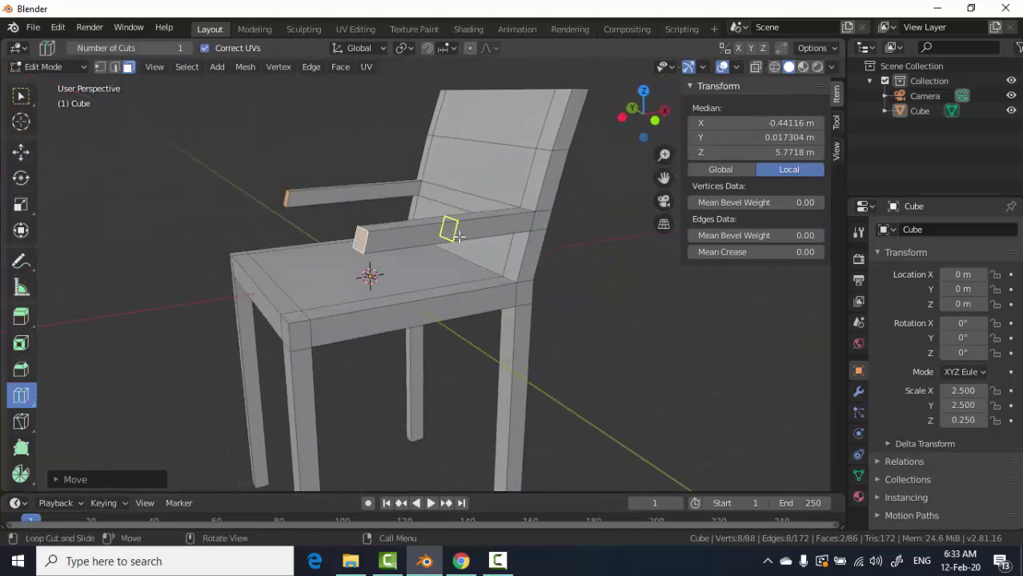
{"action": "left_click_drag", "start_coordinate": [458, 235], "coordinate": [394, 239]}
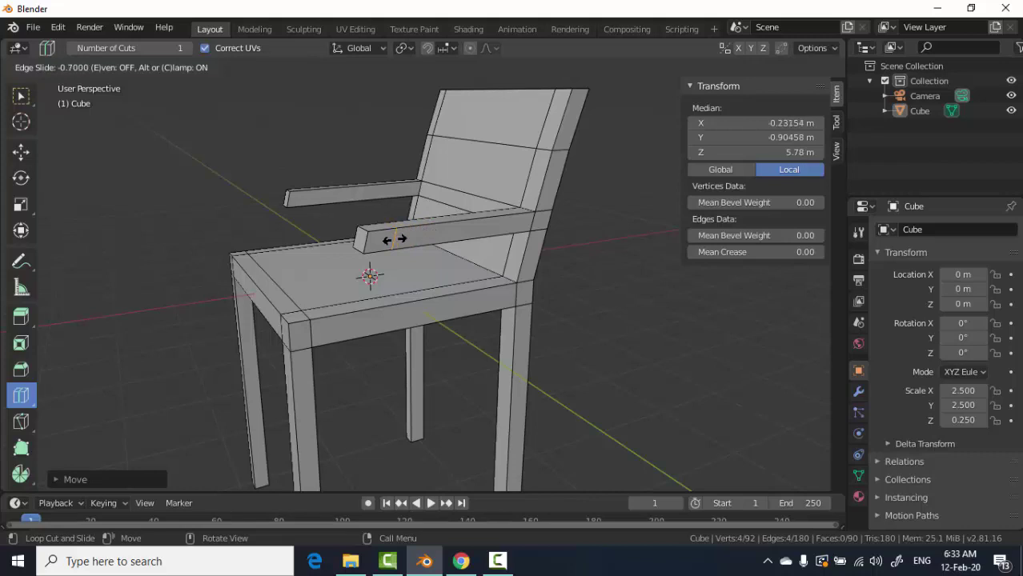
{"action": "left_click_drag", "start_coordinate": [467, 230], "coordinate": [408, 238]}
{"action": "left_click_drag", "start_coordinate": [370, 192], "coordinate": [341, 195]}
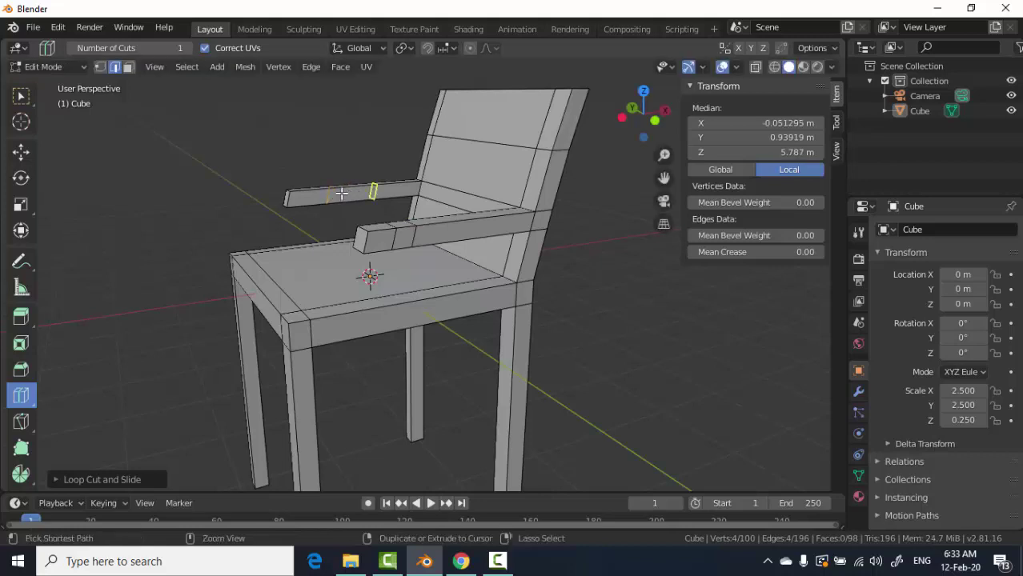
{"action": "key", "text": "ctrl+z"}
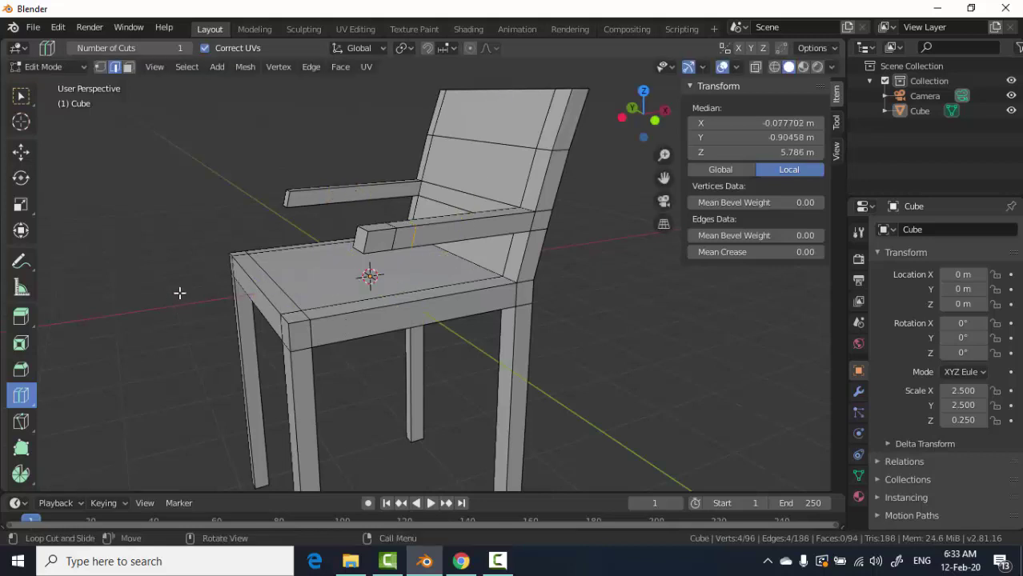
From the back ortho view, add an edge loop across the armrest and slide it near its front end.
{"action": "key", "text": "KP_1"}
{"action": "scroll", "coordinate": [335, 176], "scroll_direction": "up", "scroll_amount": 3}
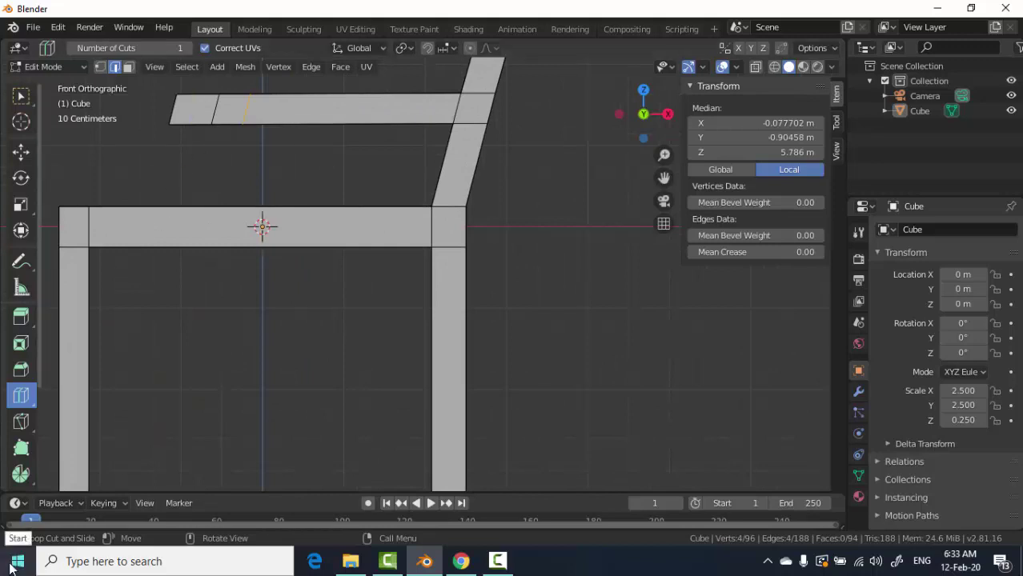
{"action": "key", "text": "ctrl+KP_1"}
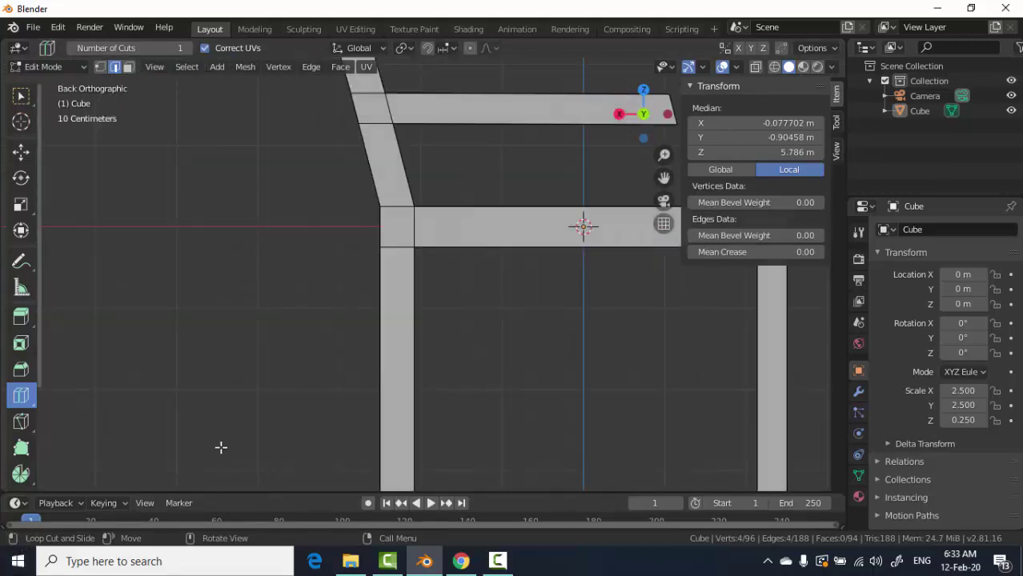
{"action": "scroll", "coordinate": [516, 286], "scroll_direction": "down", "scroll_amount": 2}
{"action": "mouse_move", "coordinate": [477, 199]}
{"action": "left_mouse_down"}
{"action": "mouse_move", "coordinate": [509, 206]}
{"action": "mouse_move", "coordinate": [500, 201]}
{"action": "left_mouse_up"}
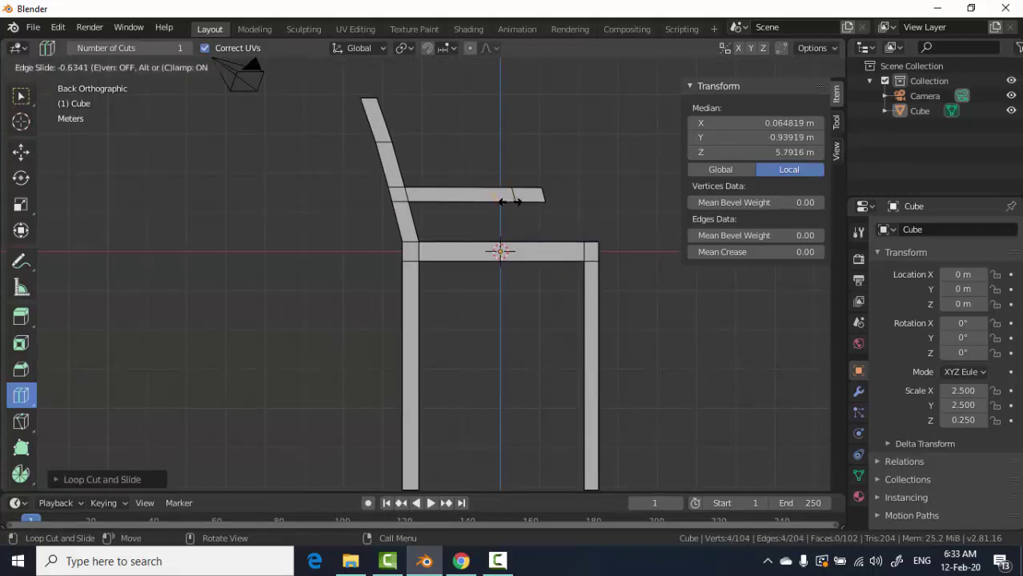
{"action": "left_click_drag", "start_coordinate": [515, 202], "coordinate": [512, 203]}
{"action": "mouse_move", "coordinate": [512, 202]}
{"action": "middle_mouse_down"}
{"action": "mouse_move", "coordinate": [227, 218]}
{"action": "mouse_move", "coordinate": [206, 256]}
{"action": "mouse_move", "coordinate": [251, 182]}
{"action": "middle_mouse_up"}
Select the underside faces at the front ends of both armrests.
{"action": "left_click", "coordinate": [21, 152]}
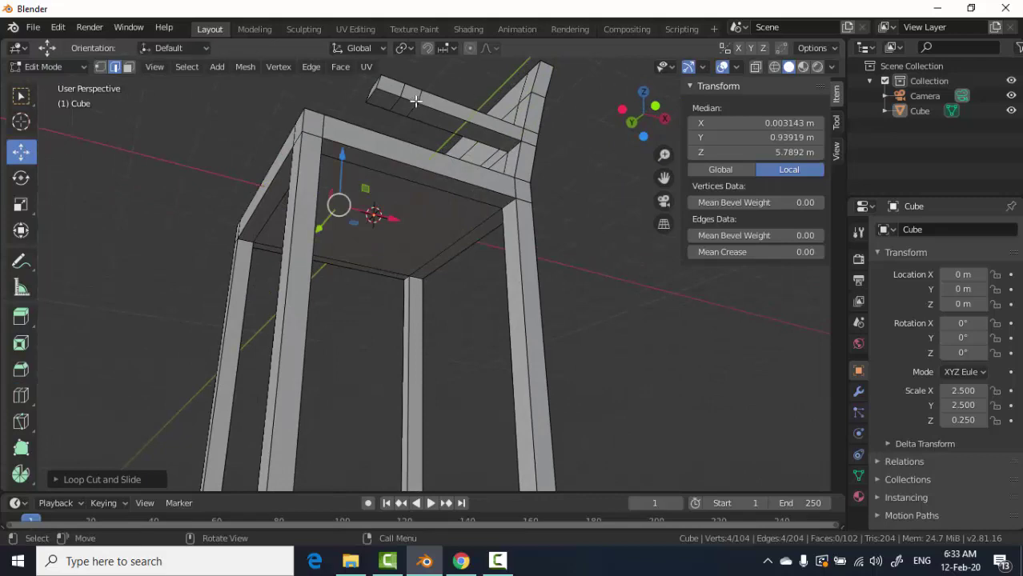
{"action": "left_click", "coordinate": [404, 104]}
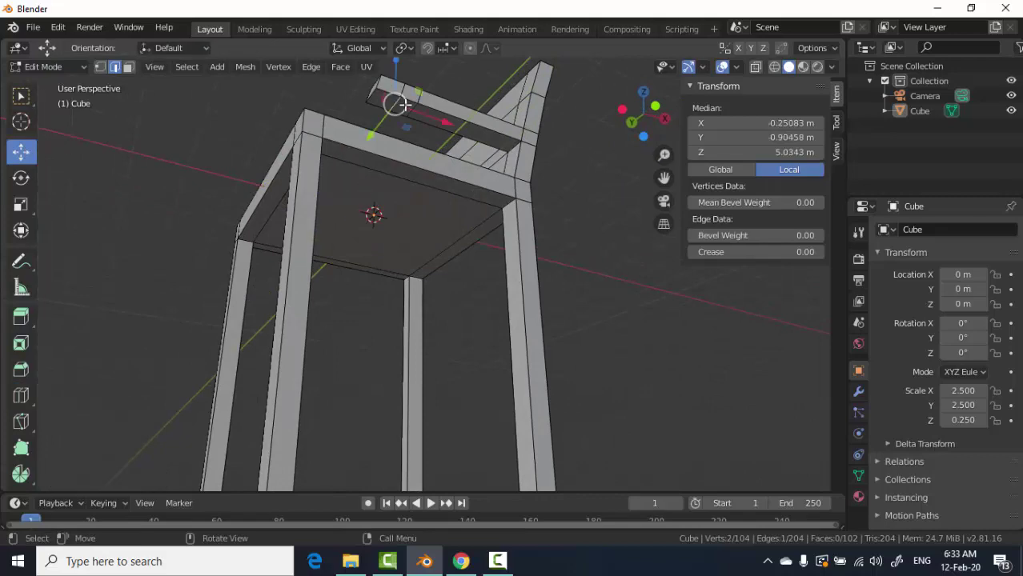
{"action": "left_click", "coordinate": [127, 68]}
{"action": "left_click", "coordinate": [403, 108]}
{"action": "mouse_move", "coordinate": [403, 108]}
{"action": "middle_mouse_down"}
{"action": "mouse_move", "coordinate": [425, 173]}
{"action": "mouse_move", "coordinate": [507, 103]}
{"action": "middle_mouse_up"}
{"action": "left_click", "coordinate": [440, 153], "text": "shift"}
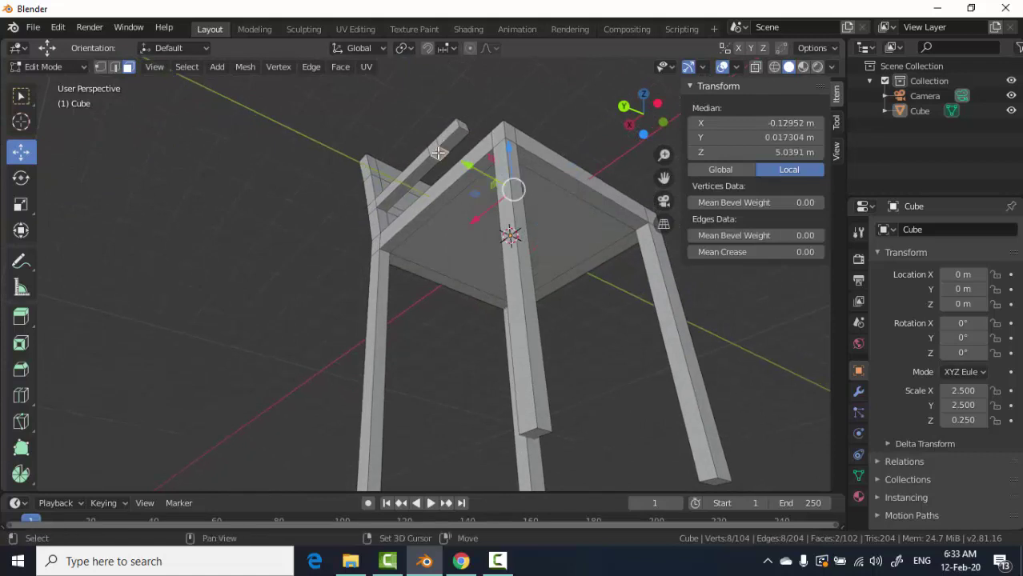
{"action": "mouse_move", "coordinate": [526, 162]}
{"action": "middle_mouse_down"}
{"action": "mouse_move", "coordinate": [455, 272]}
{"action": "mouse_move", "coordinate": [496, 288]}
{"action": "middle_mouse_up"}
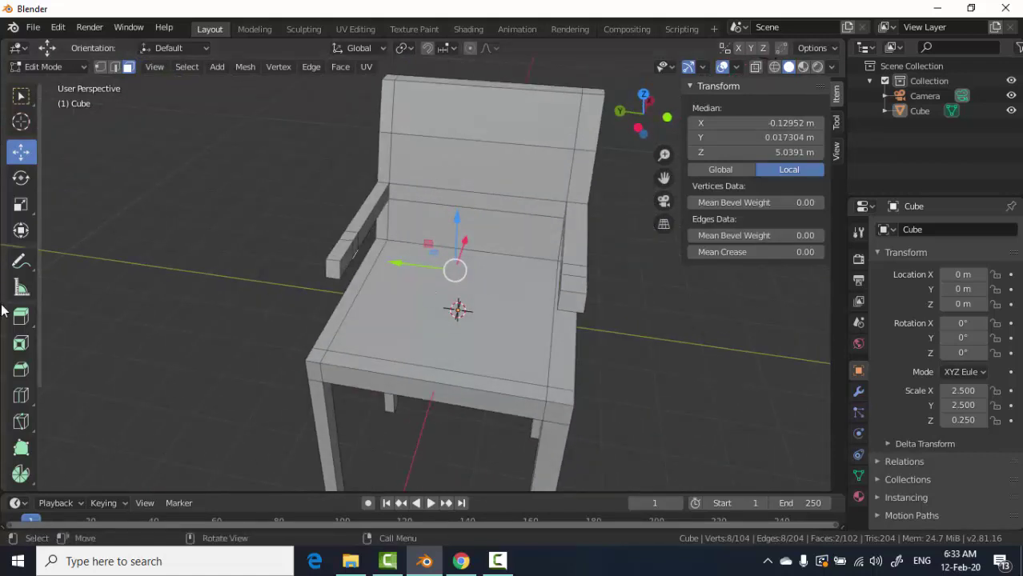
Extrude the two faces down to the seat as supports, then clear the selection and inspect.
{"action": "left_click", "coordinate": [20, 316]}
{"action": "left_click_drag", "start_coordinate": [450, 333], "coordinate": [450, 375]}
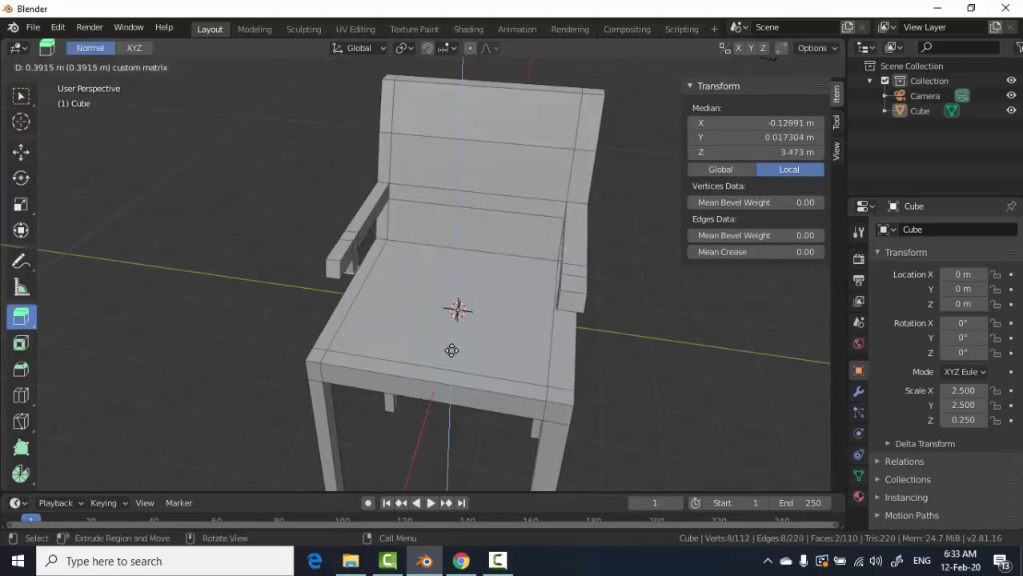
{"action": "left_click", "coordinate": [20, 96]}
{"action": "left_click", "coordinate": [206, 195]}
{"action": "mouse_move", "coordinate": [296, 248]}
{"action": "middle_mouse_down"}
{"action": "mouse_move", "coordinate": [436, 188]}
{"action": "mouse_move", "coordinate": [438, 263]}
{"action": "middle_mouse_up"}
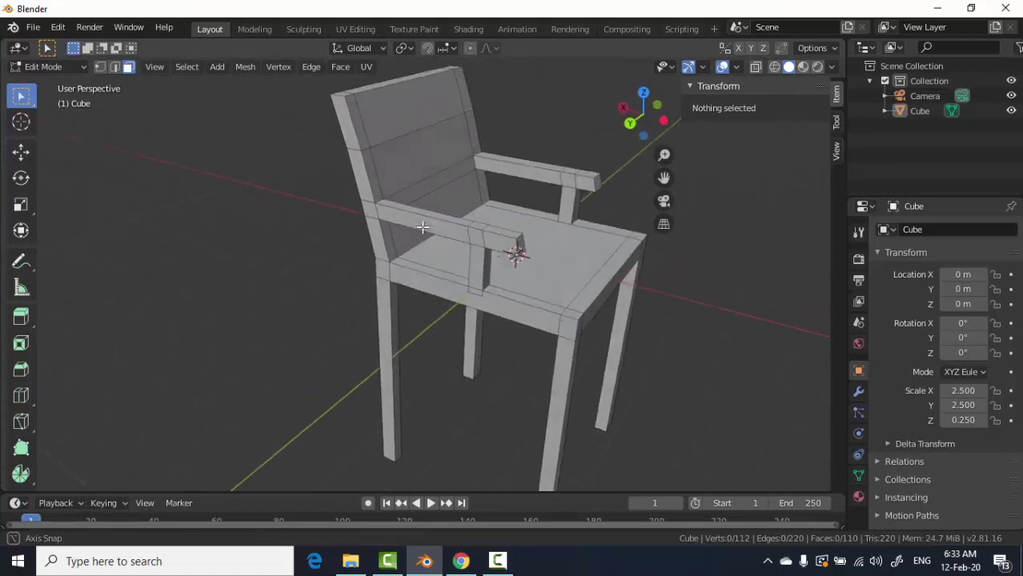
{"action": "mouse_move", "coordinate": [532, 260]}
{"action": "middle_mouse_down"}
{"action": "mouse_move", "coordinate": [354, 224]}
{"action": "mouse_move", "coordinate": [383, 235]}
{"action": "middle_mouse_up"}
{"action": "scroll", "coordinate": [383, 240], "scroll_direction": "down", "scroll_amount": 3}
{"action": "scroll", "coordinate": [400, 280], "scroll_direction": "down", "scroll_amount": 2}
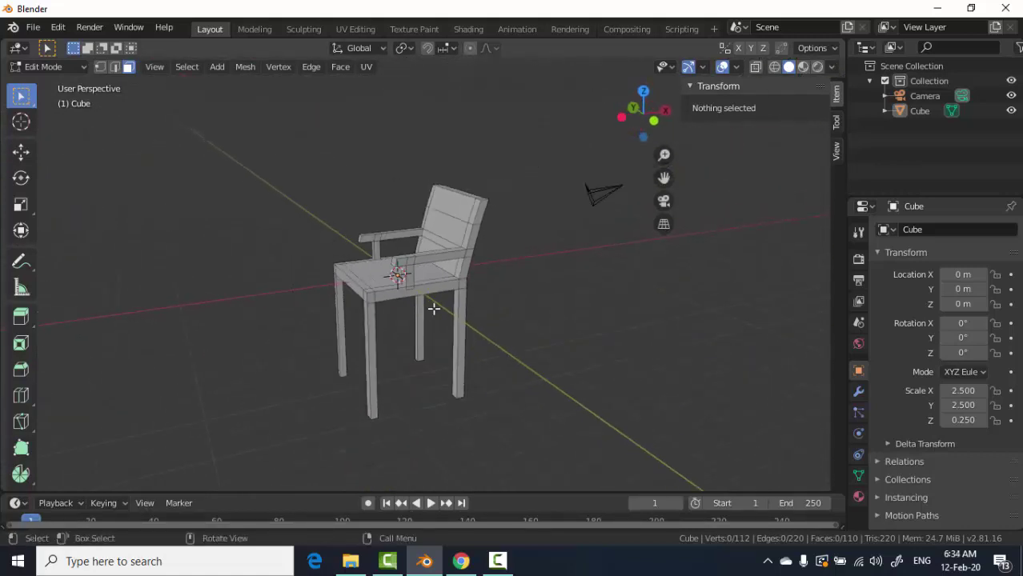
{"action": "middle_click_drag", "start_coordinate": [370, 349], "coordinate": [568, 383]}
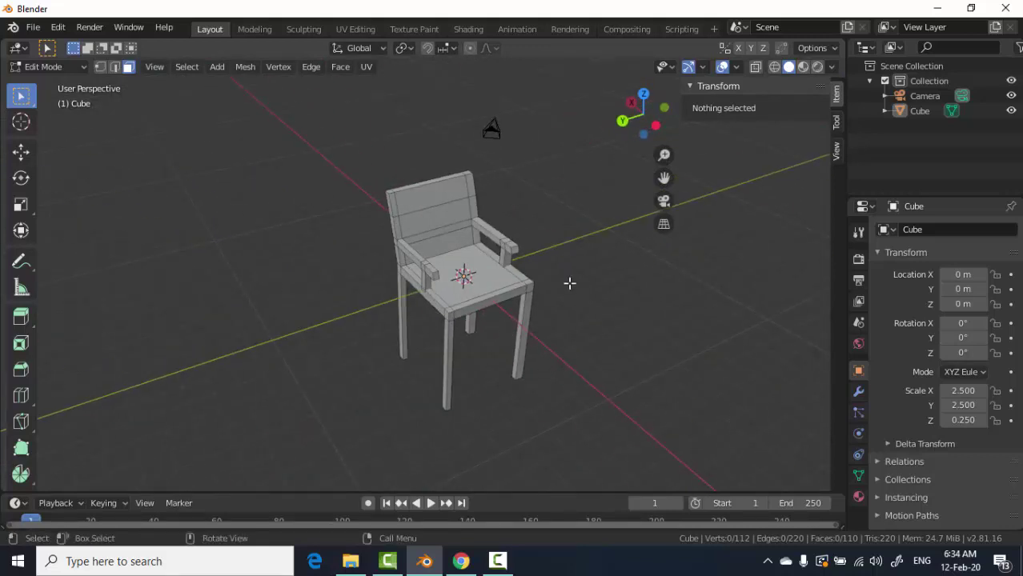
Return to Object Mode and select the whole chair.
{"action": "left_click", "coordinate": [48, 67]}
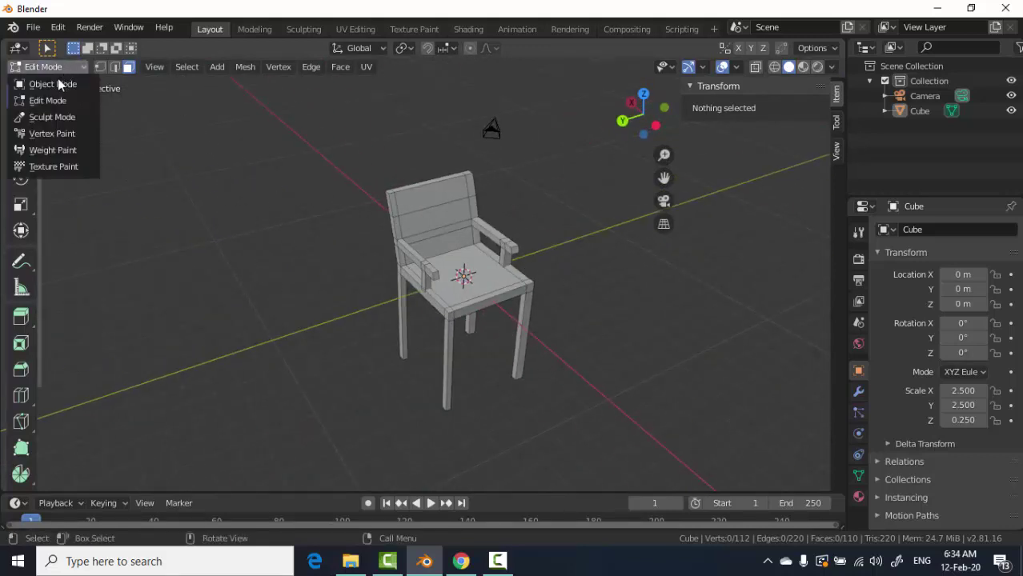
{"action": "left_click", "coordinate": [46, 83]}
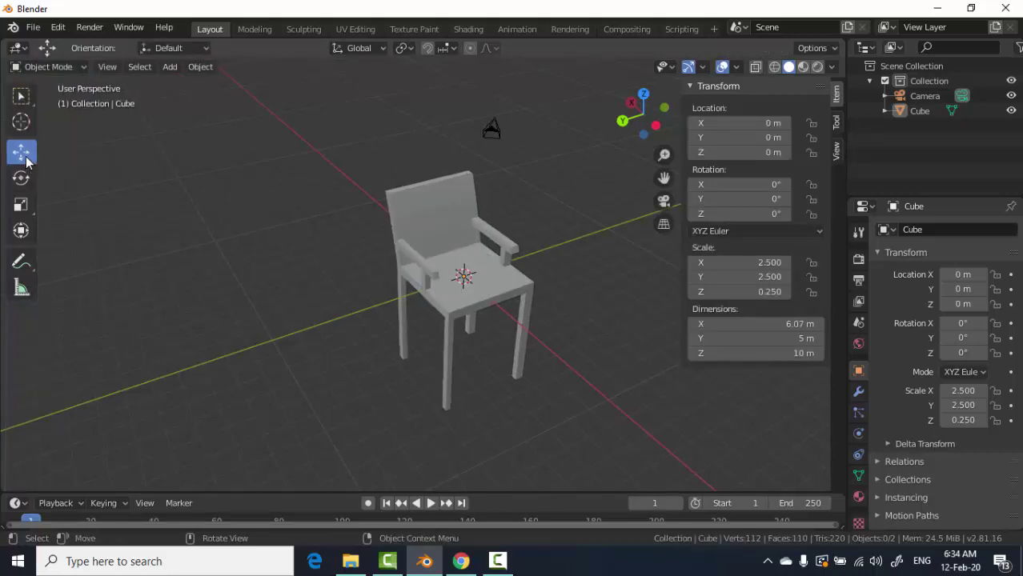
{"action": "left_click", "coordinate": [482, 294]}
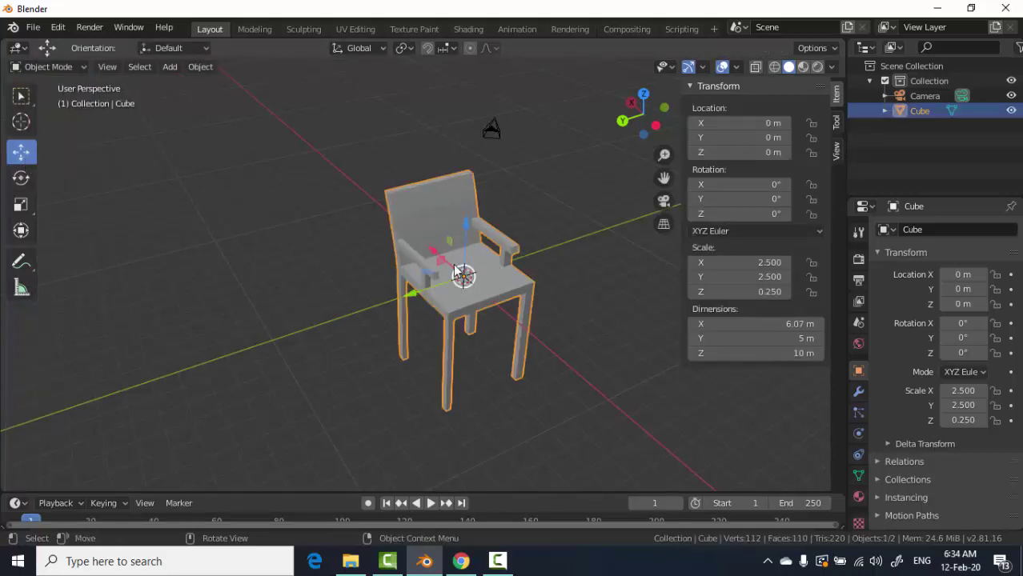
Move the chair along X to 8.3475 m and along Y to 1.9887 m.
{"action": "mouse_move", "coordinate": [454, 272]}
{"action": "left_mouse_down"}
{"action": "mouse_move", "coordinate": [386, 173]}
{"action": "mouse_move", "coordinate": [388, 154]}
{"action": "left_mouse_up"}
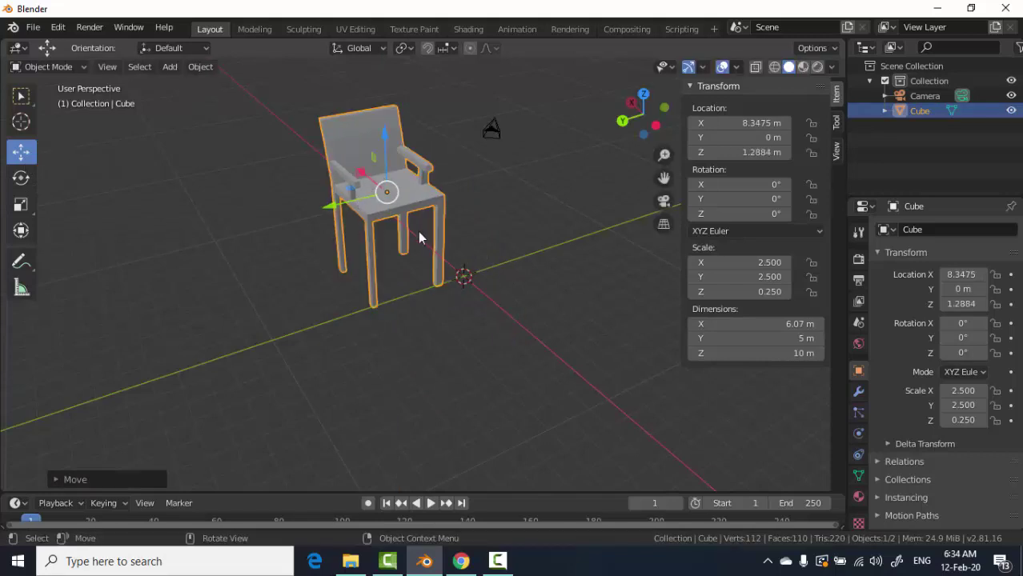
{"action": "left_click_drag", "start_coordinate": [376, 205], "coordinate": [479, 260]}
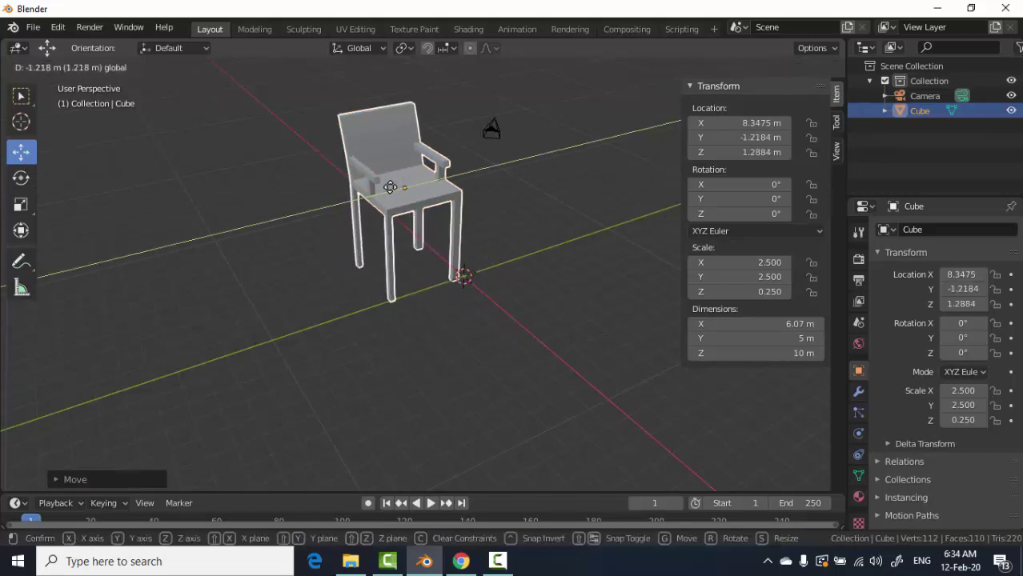
{"action": "mouse_move", "coordinate": [479, 260]}
{"action": "middle_mouse_down"}
{"action": "mouse_move", "coordinate": [455, 291]}
{"action": "mouse_move", "coordinate": [389, 283]}
{"action": "mouse_move", "coordinate": [420, 256]}
{"action": "middle_mouse_up"}
{"action": "left_click_drag", "start_coordinate": [518, 206], "coordinate": [432, 176]}
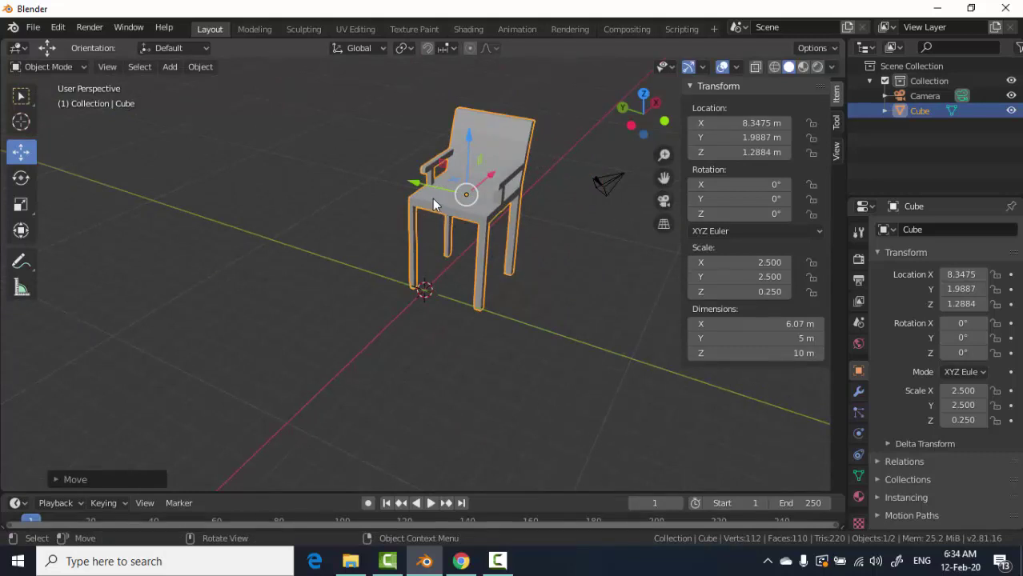
{"action": "mouse_move", "coordinate": [415, 270]}
{"action": "middle_mouse_down"}
{"action": "mouse_move", "coordinate": [349, 307]}
{"action": "mouse_move", "coordinate": [451, 315]}
{"action": "middle_mouse_up"}
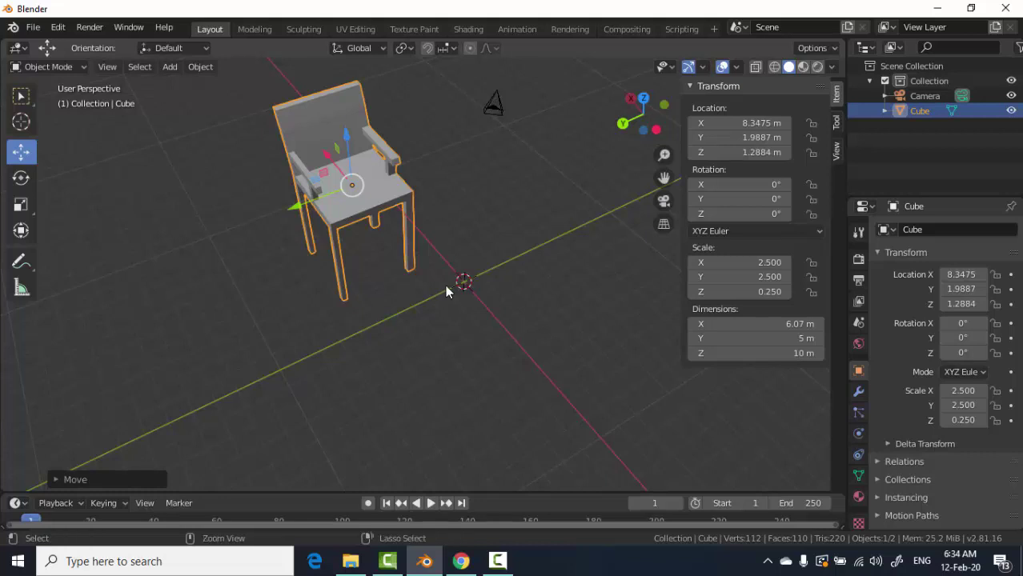
Turn on Quad View with Ctrl+Alt+Q and hide the sidebar.
{"action": "key", "text": "ctrl+alt+q"}
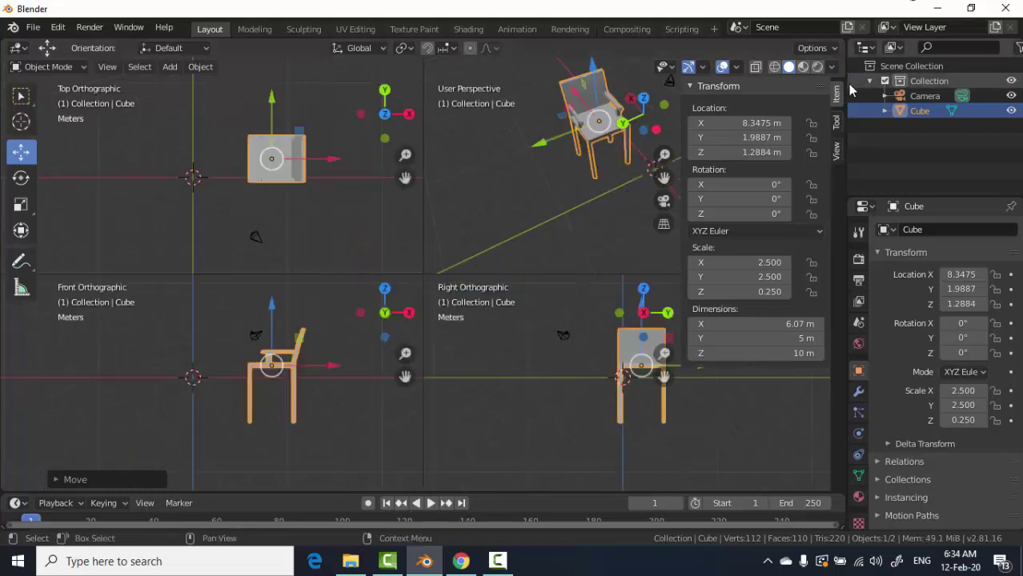
{"action": "left_click", "coordinate": [808, 88]}
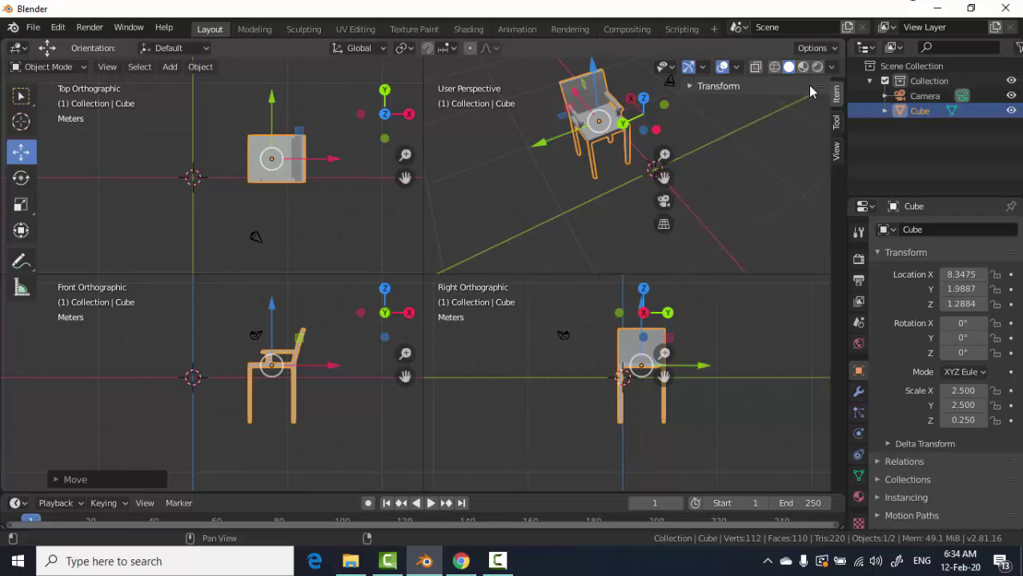
{"action": "left_click", "coordinate": [697, 89]}
{"action": "key", "text": "n"}
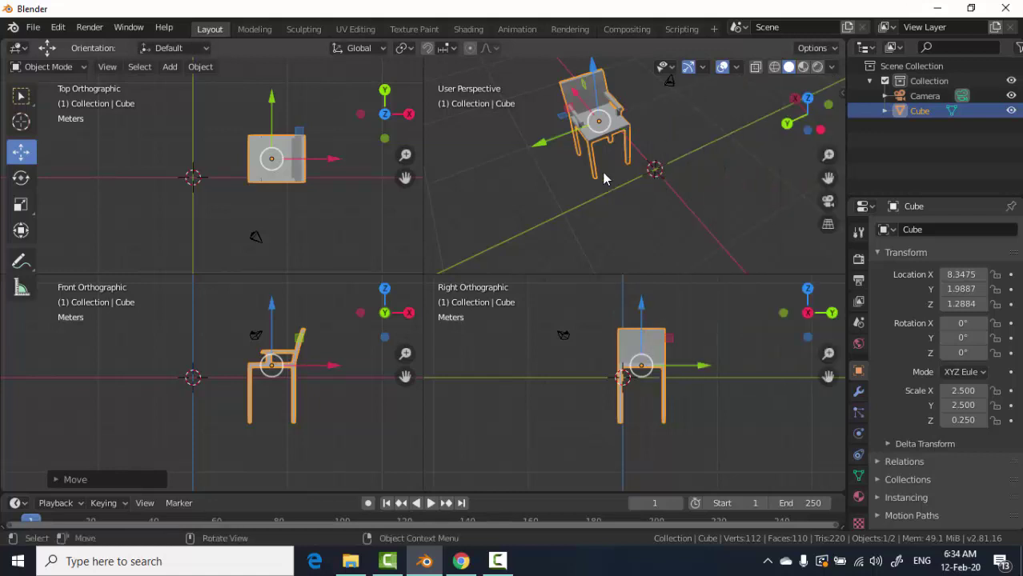
Zoom and pan the front, top and right views onto the chair, and orbit the perspective view to three-quarters.
{"action": "mouse_move", "coordinate": [604, 122]}
{"action": "middle_mouse_down"}
{"action": "mouse_move", "coordinate": [519, 104]}
{"action": "mouse_move", "coordinate": [516, 124]}
{"action": "middle_mouse_up"}
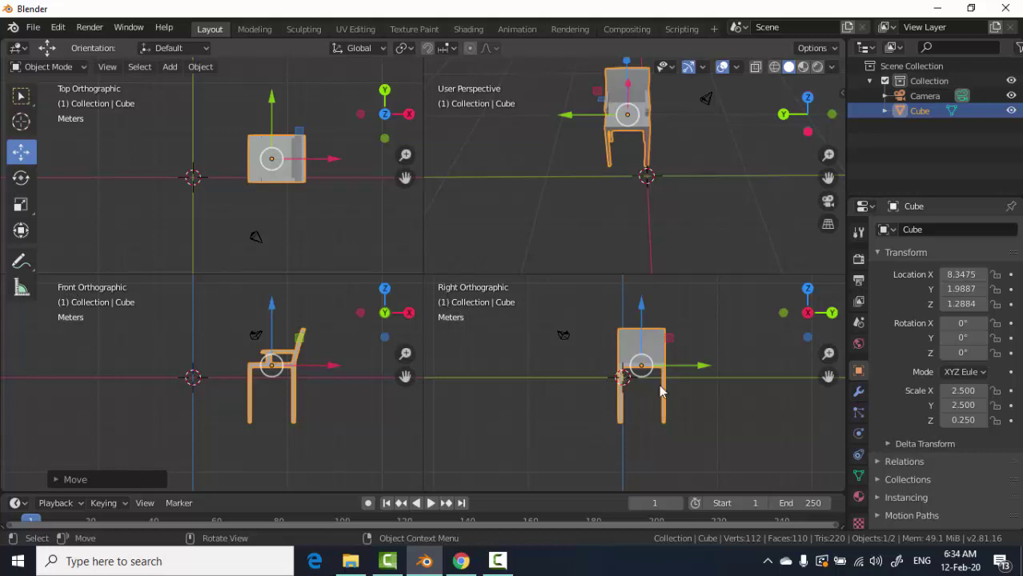
{"action": "scroll", "coordinate": [269, 360], "scroll_direction": "up", "scroll_amount": 3}
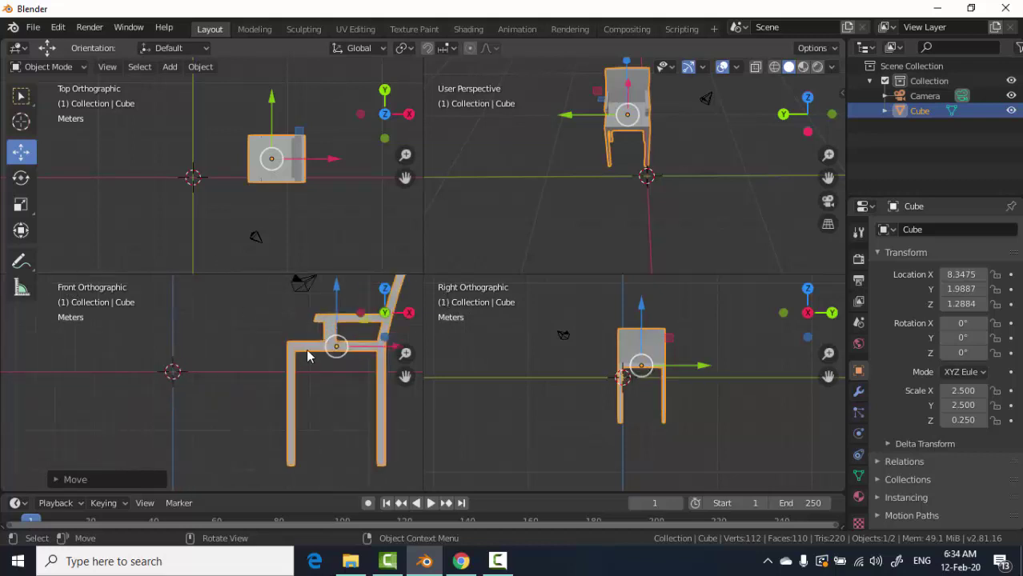
{"action": "middle_click_drag", "start_coordinate": [306, 357], "coordinate": [200, 377], "text": "shift"}
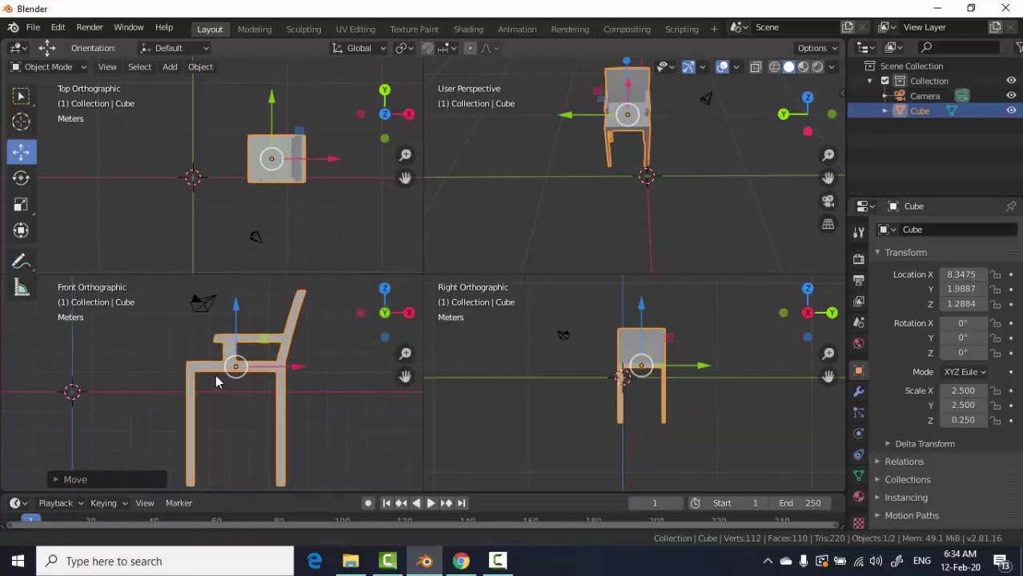
{"action": "scroll", "coordinate": [235, 251], "scroll_direction": "up", "scroll_amount": 2}
{"action": "scroll", "coordinate": [313, 168], "scroll_direction": "up", "scroll_amount": 2}
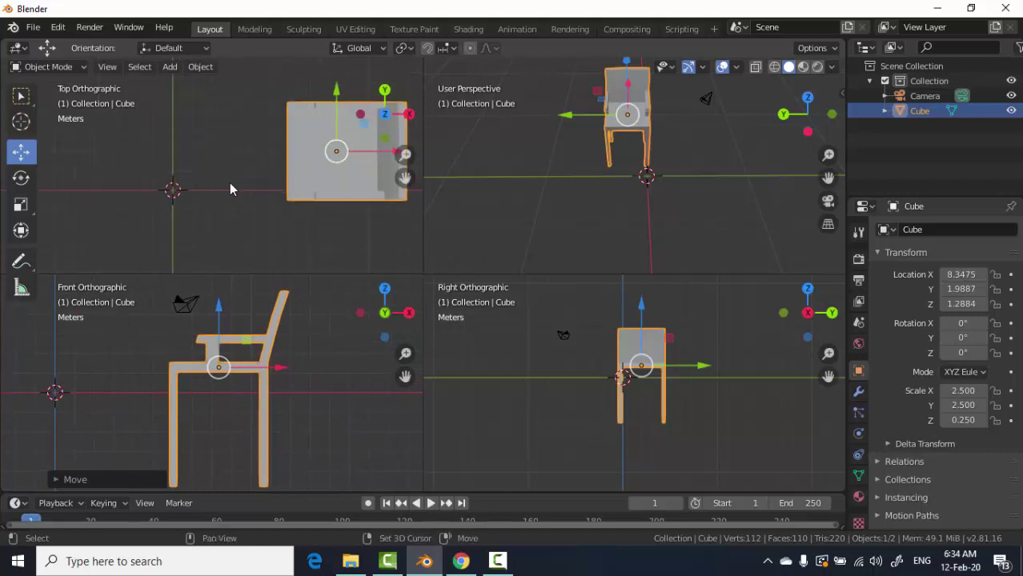
{"action": "mouse_move", "coordinate": [230, 182]}
{"action": "middle_mouse_down", "text": "shift"}
{"action": "mouse_move", "coordinate": [259, 189]}
{"action": "mouse_move", "coordinate": [166, 201]}
{"action": "middle_mouse_up", "text": "shift"}
{"action": "scroll", "coordinate": [653, 373], "scroll_direction": "up", "scroll_amount": 2}
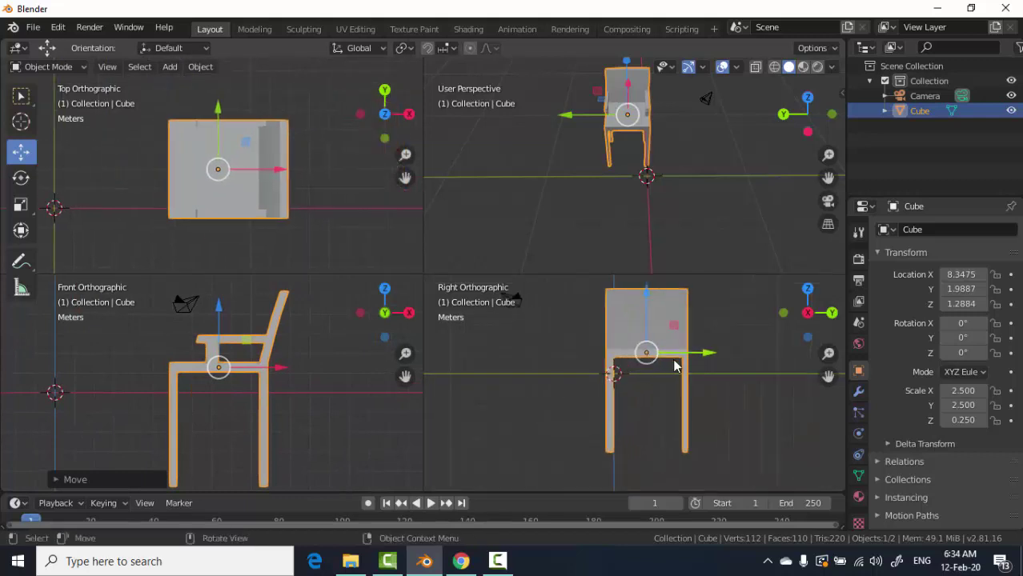
{"action": "scroll", "coordinate": [661, 370], "scroll_direction": "up", "scroll_amount": 2}
{"action": "mouse_move", "coordinate": [664, 367]}
{"action": "middle_mouse_down", "text": "shift"}
{"action": "mouse_move", "coordinate": [614, 399]}
{"action": "mouse_move", "coordinate": [618, 386]}
{"action": "middle_mouse_up", "text": "shift"}
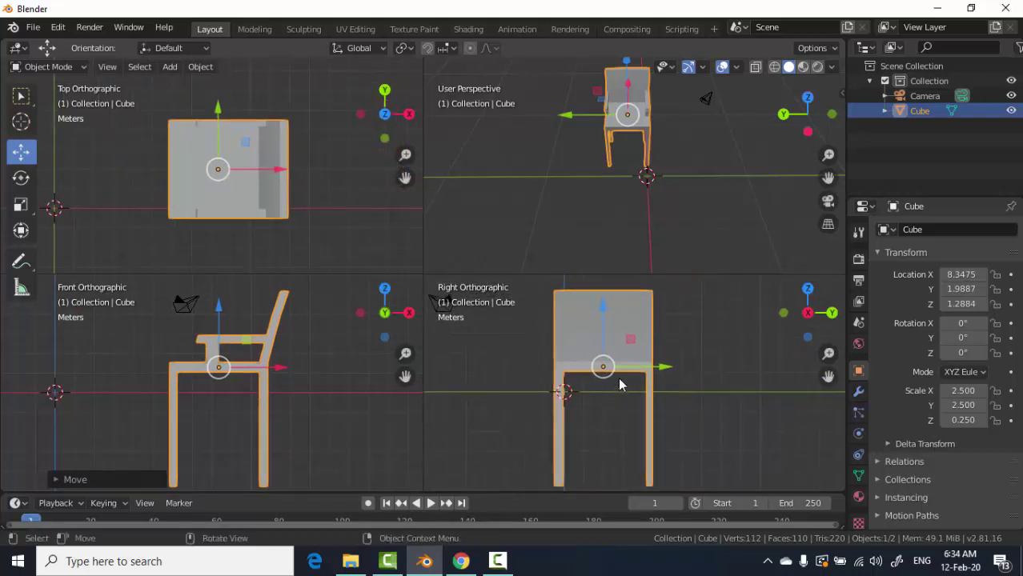
{"action": "mouse_move", "coordinate": [645, 131]}
{"action": "middle_mouse_down"}
{"action": "mouse_move", "coordinate": [565, 154]}
{"action": "mouse_move", "coordinate": [518, 133]}
{"action": "mouse_move", "coordinate": [742, 109]}
{"action": "mouse_move", "coordinate": [671, 147]}
{"action": "mouse_move", "coordinate": [604, 206]}
{"action": "mouse_move", "coordinate": [629, 176]}
{"action": "mouse_move", "coordinate": [617, 164]}
{"action": "mouse_move", "coordinate": [650, 164]}
{"action": "mouse_move", "coordinate": [638, 155]}
{"action": "mouse_move", "coordinate": [560, 179]}
{"action": "middle_mouse_up"}
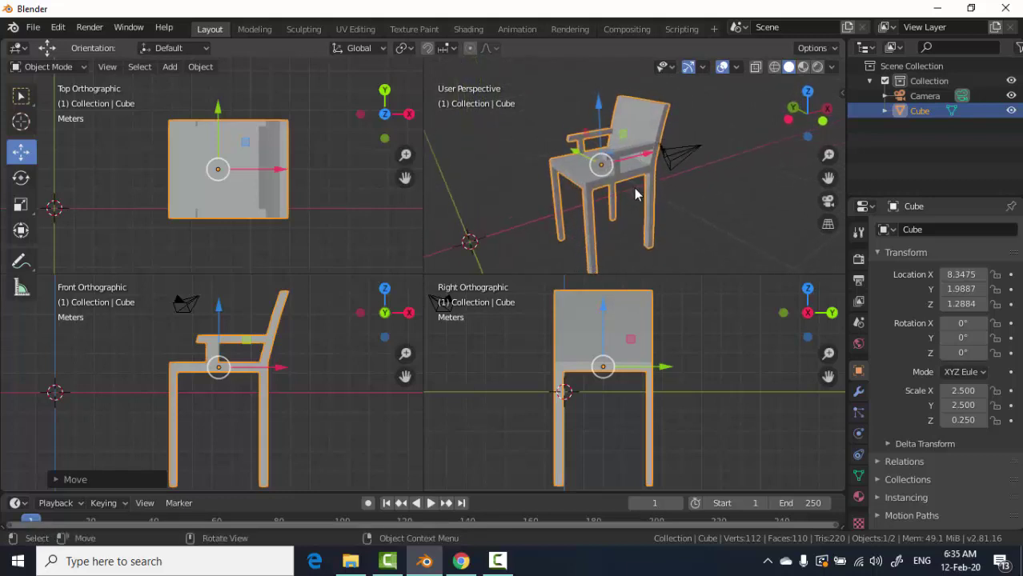